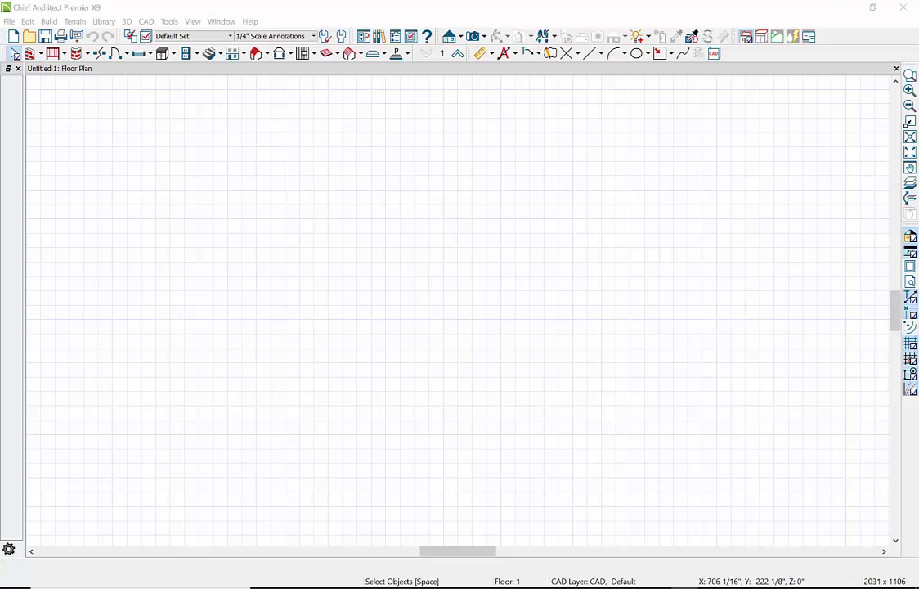
- Draw a closed rectangle of straight exterior walls enclosing about 800 sq ft of living area
left_click(7, 23)
mouse_move(27, 21)
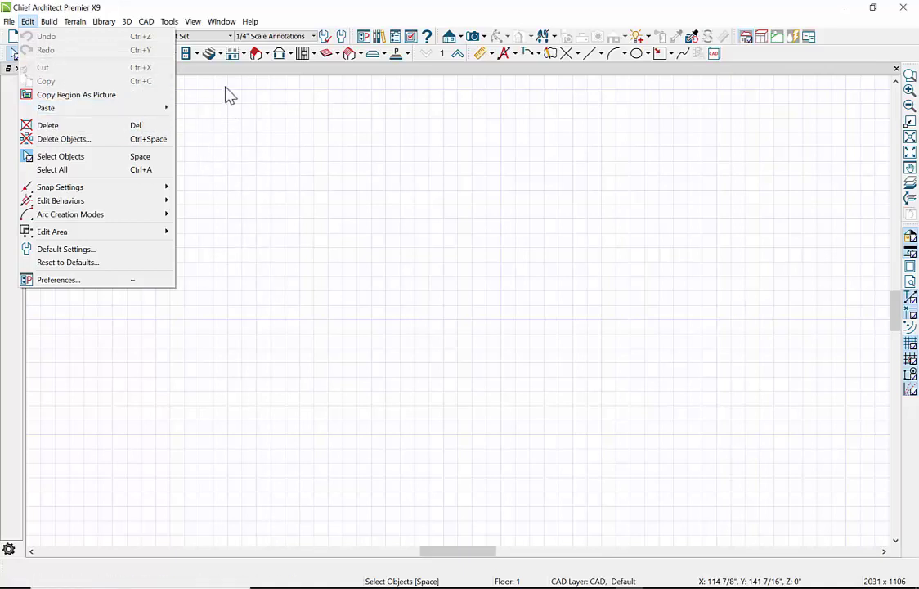
mouse_move(70, 40)
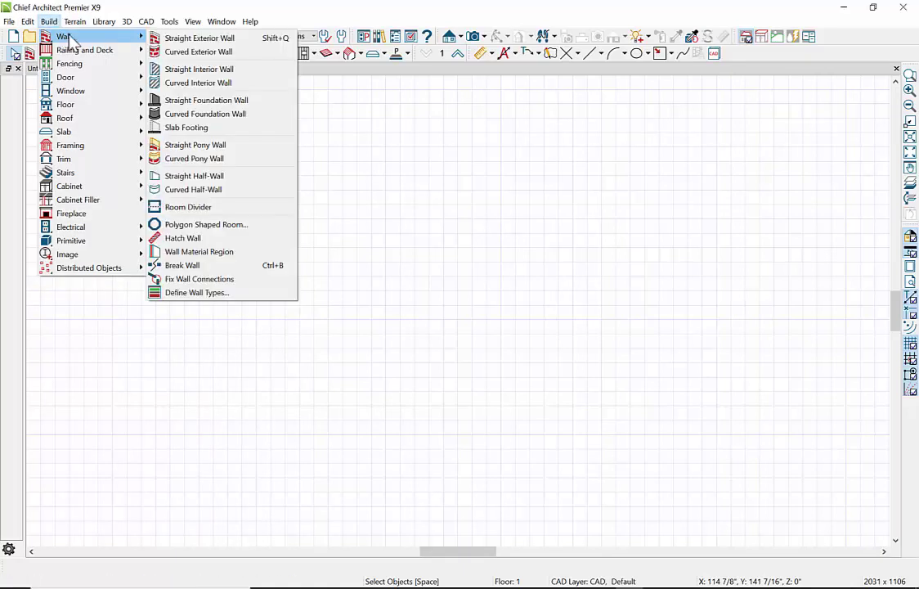
left_click(203, 38)
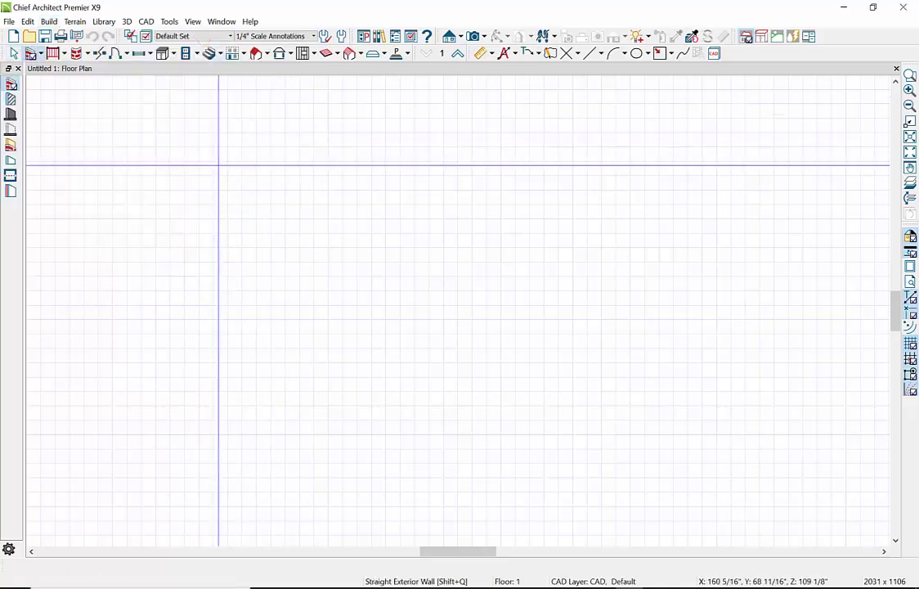
mouse_move(179, 161)
left_mouse_down()
mouse_move(810, 190)
mouse_move(742, 190)
mouse_move(767, 189)
mouse_move(754, 189)
mouse_move(745, 355)
mouse_move(720, 463)
mouse_move(718, 443)
mouse_move(174, 403)
left_mouse_up()
left_click_drag(179, 446, 150, 167)
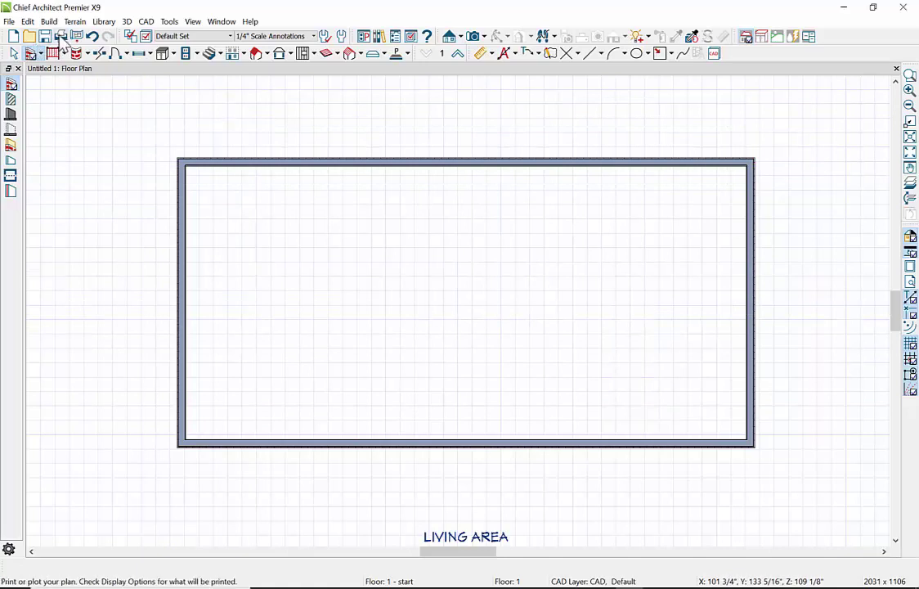
- Place a garage door about 9' wide in the plan's lower exterior wall, near its left end
left_click(48, 21)
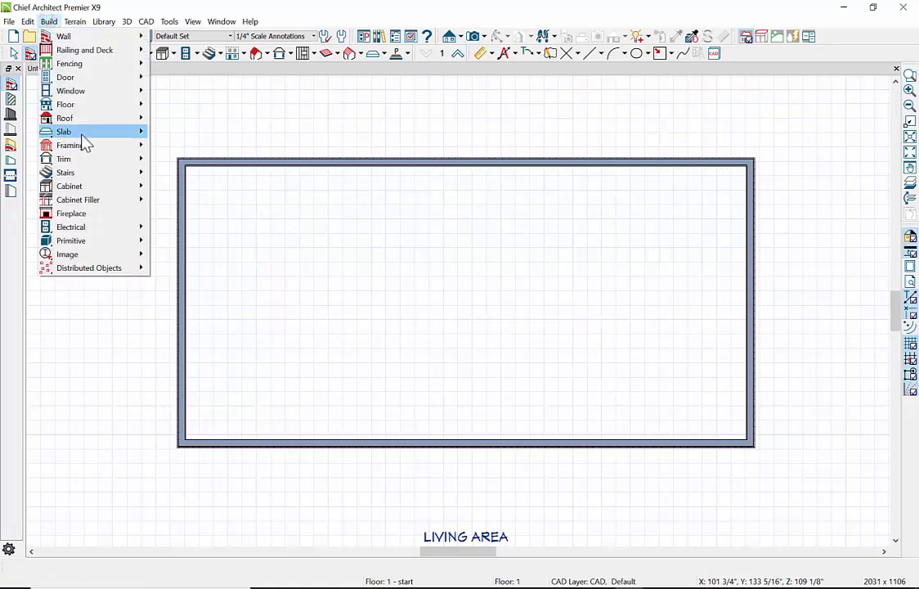
mouse_move(92, 79)
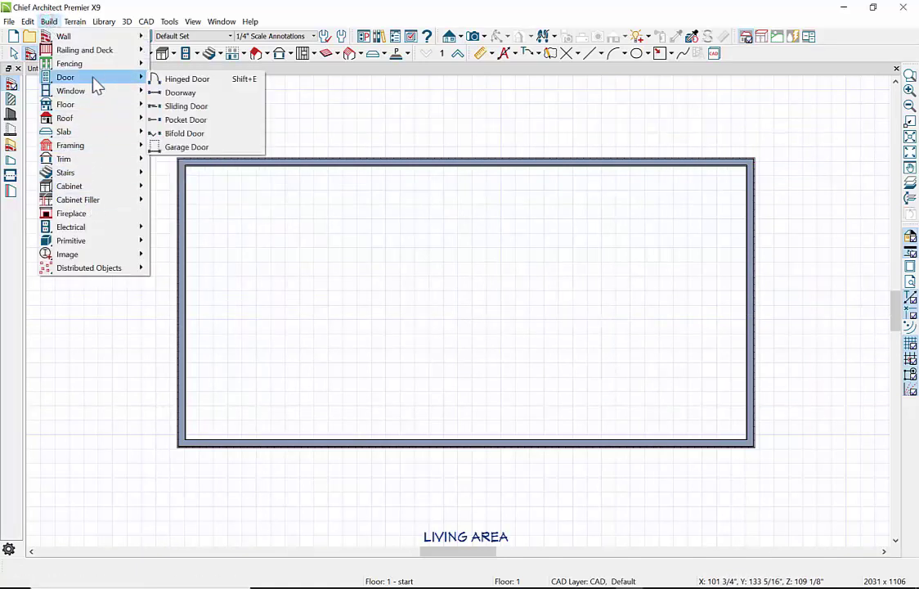
left_click(196, 147)
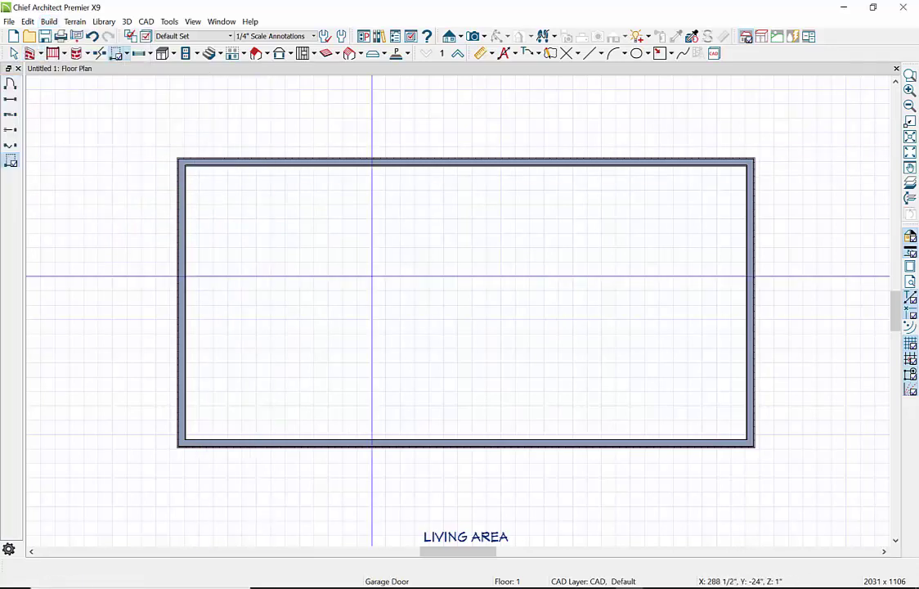
left_click(314, 443)
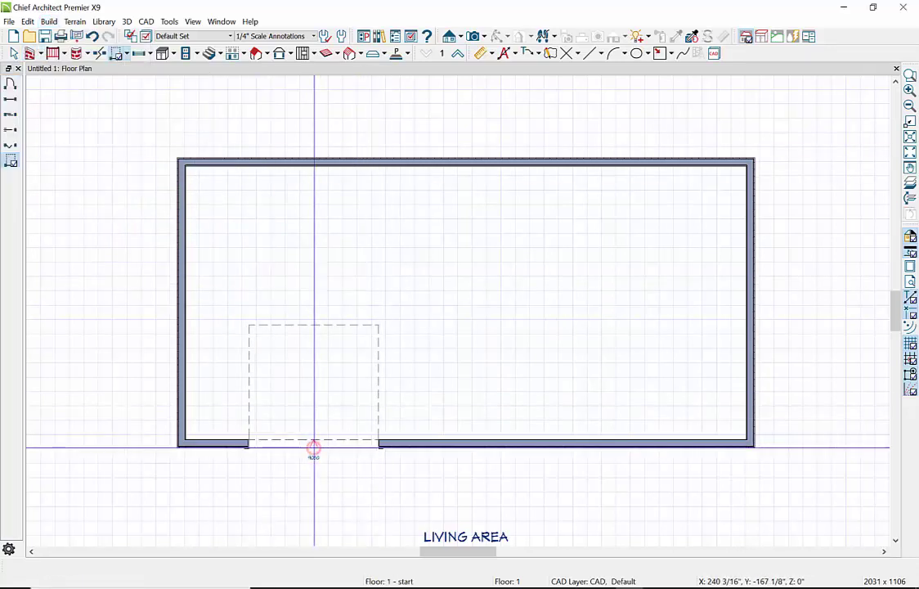
- Set the garage door's width to 16' in its door specification
left_click(13, 53)
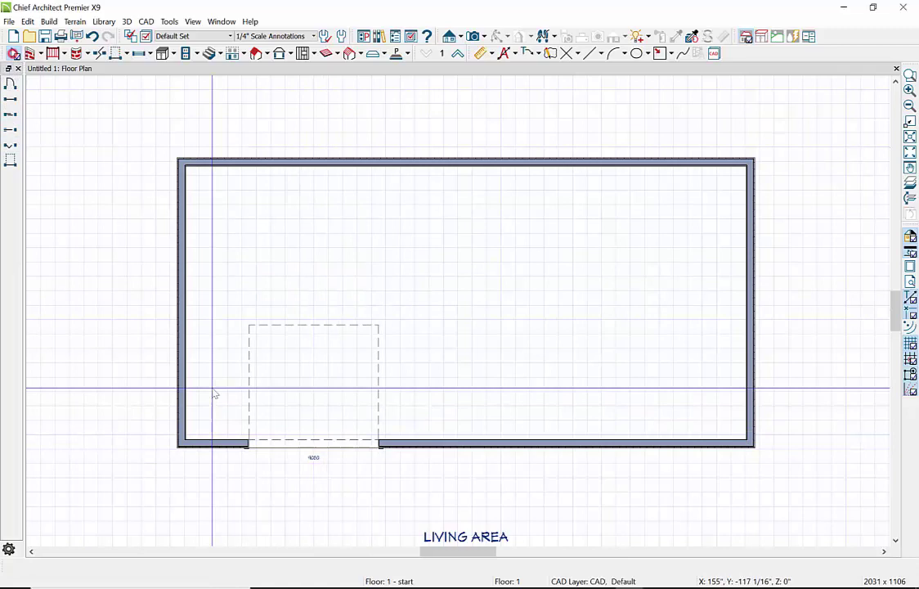
left_click(293, 442)
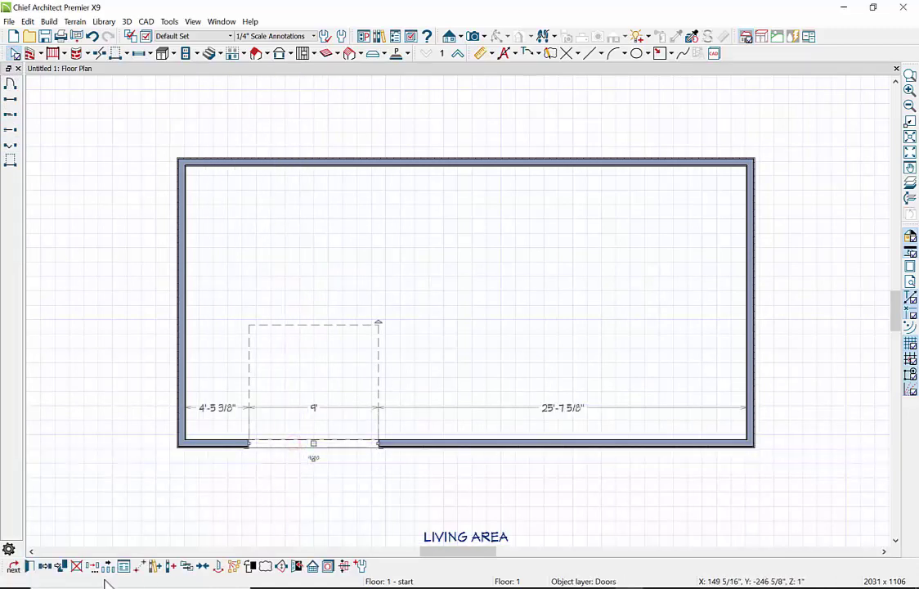
left_click(29, 567)
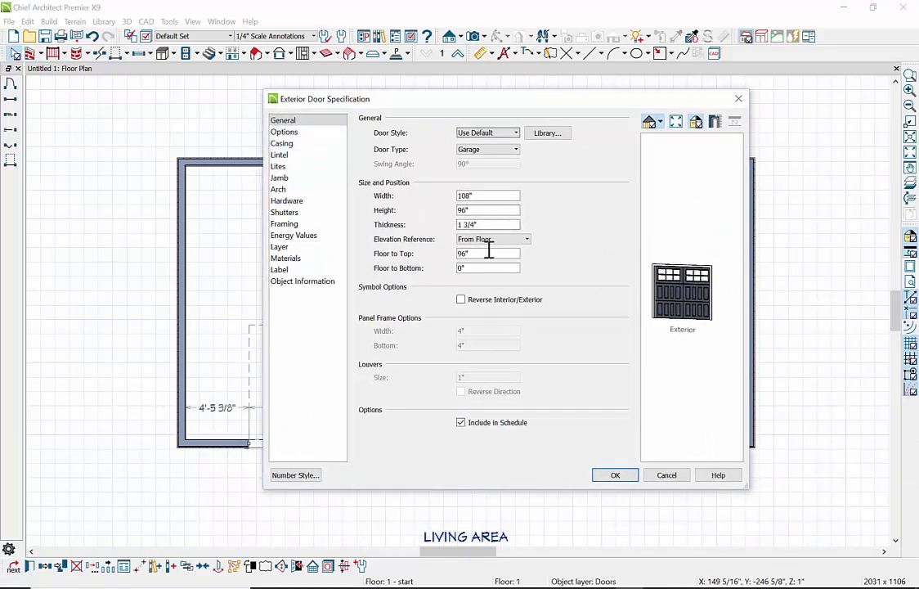
double_click(486, 195)
type("1")
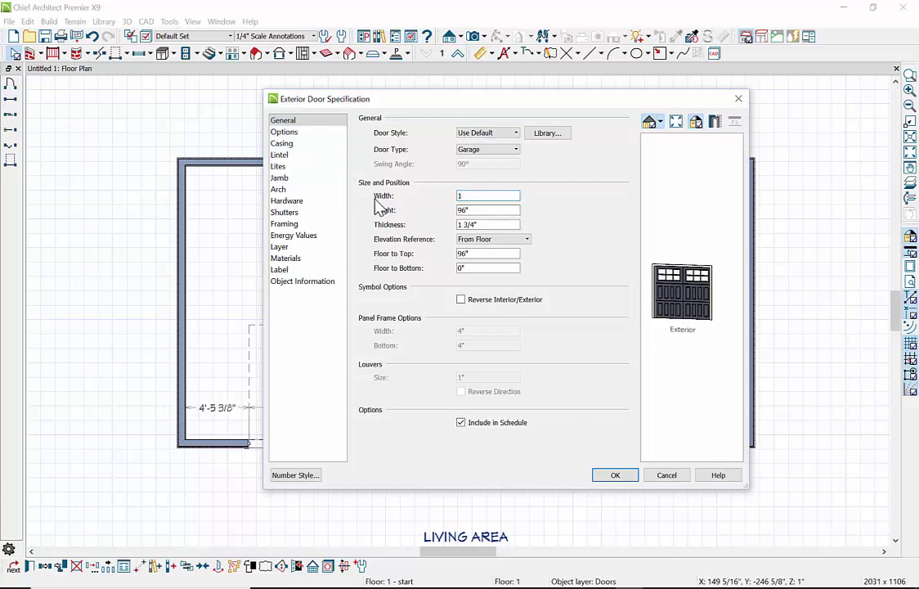
type("2'")
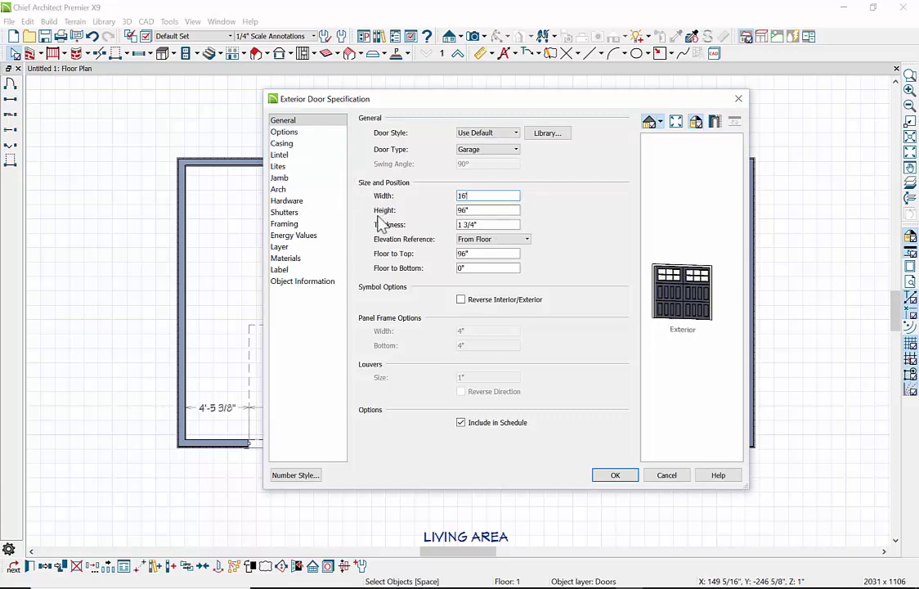
key("Tab")
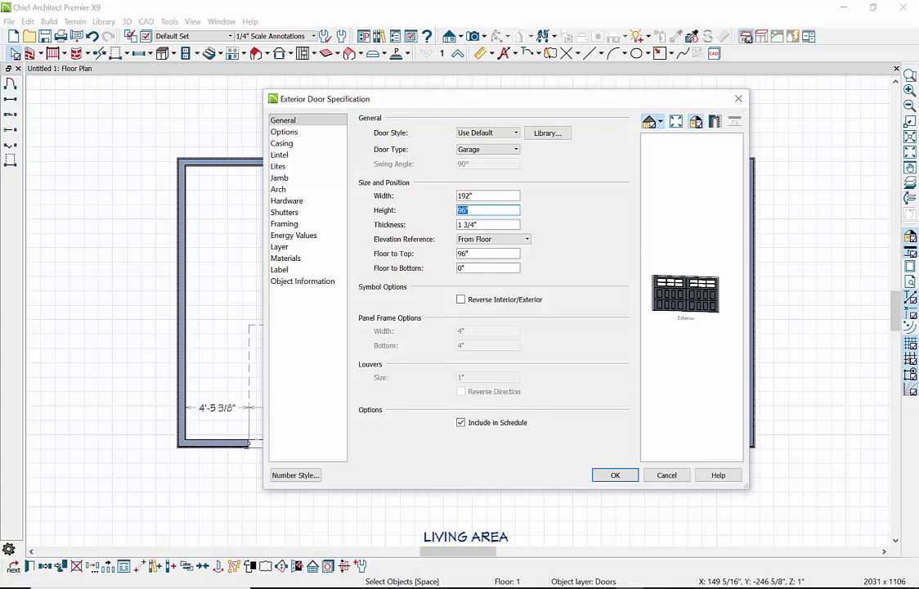
left_click(629, 478)
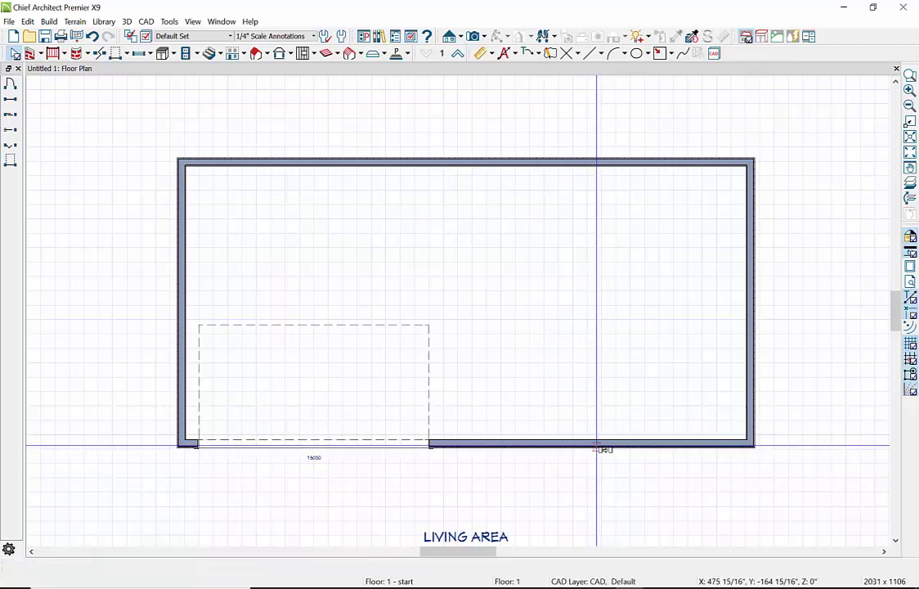
- Paste a copy of the 16' garage door into the lower exterior wall, to the right of the first door
left_click(597, 444)
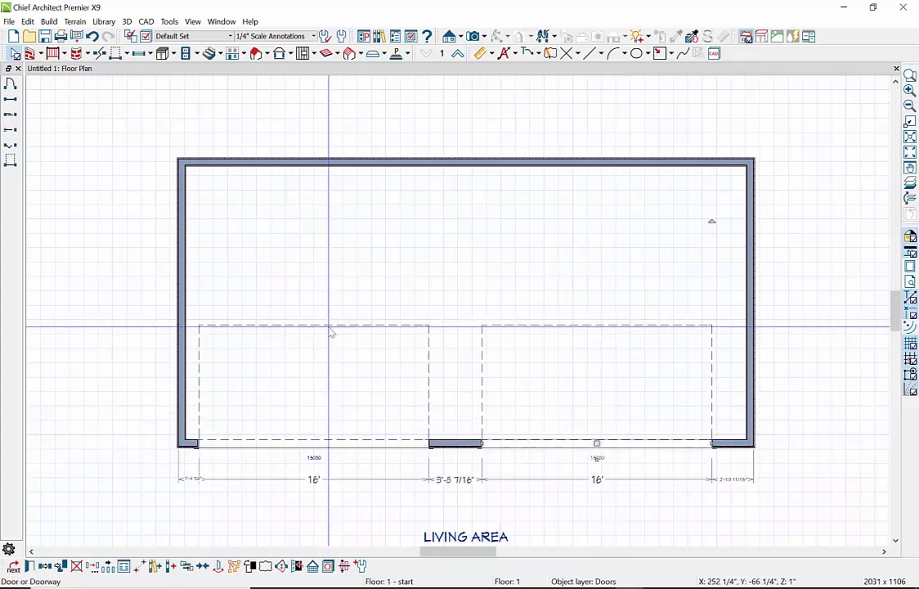
scroll(353, 505, "up", 4)
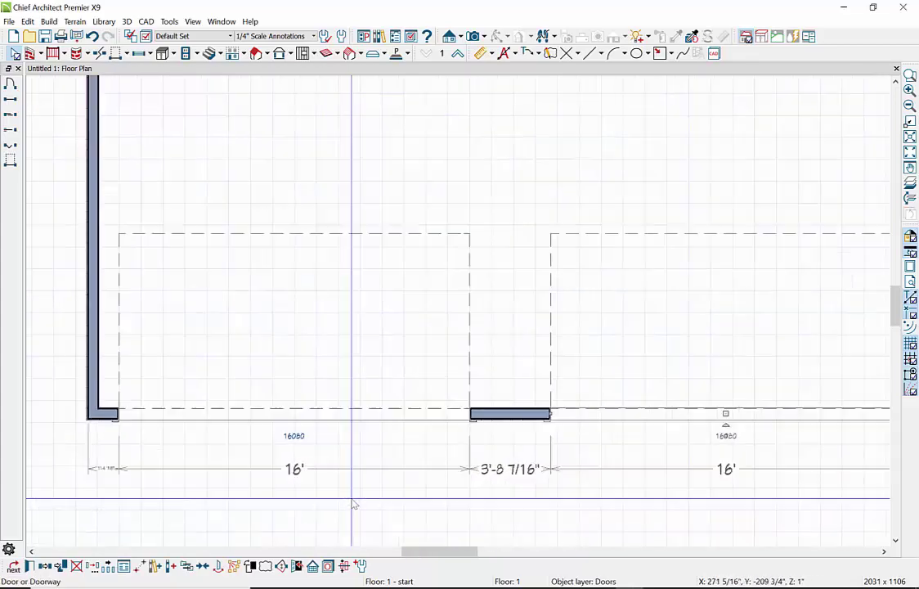
scroll(491, 434, "down", 1)
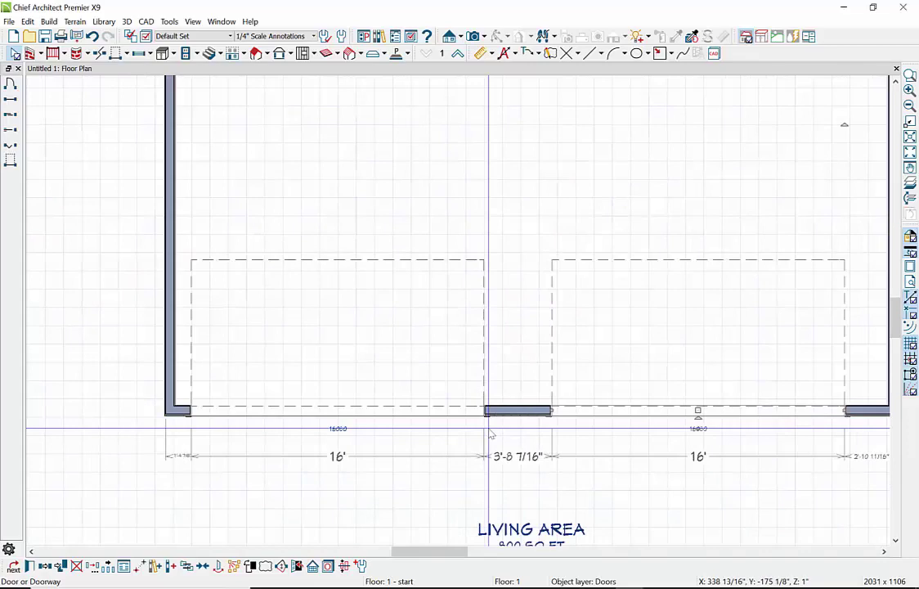
scroll(491, 434, "down", 1)
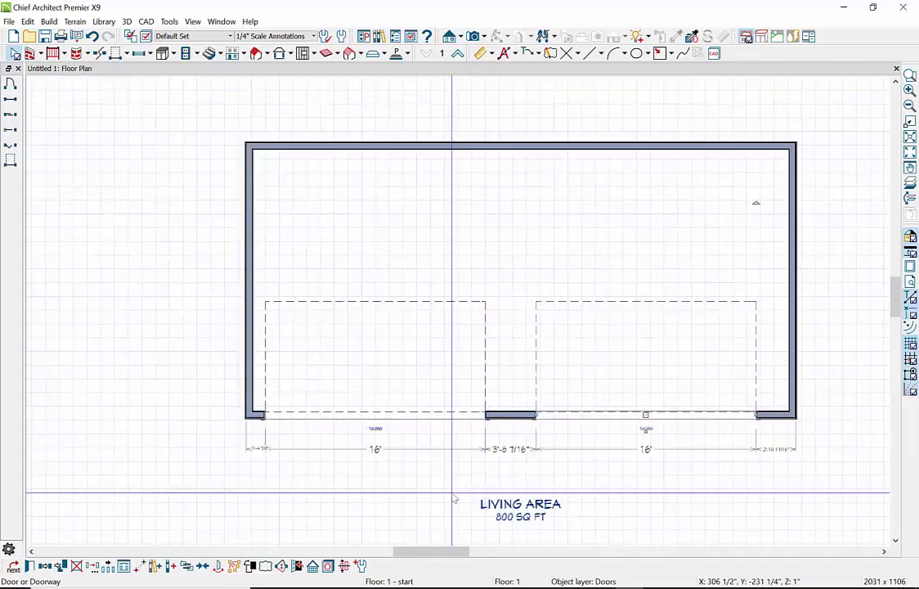
key("ctrl+v")
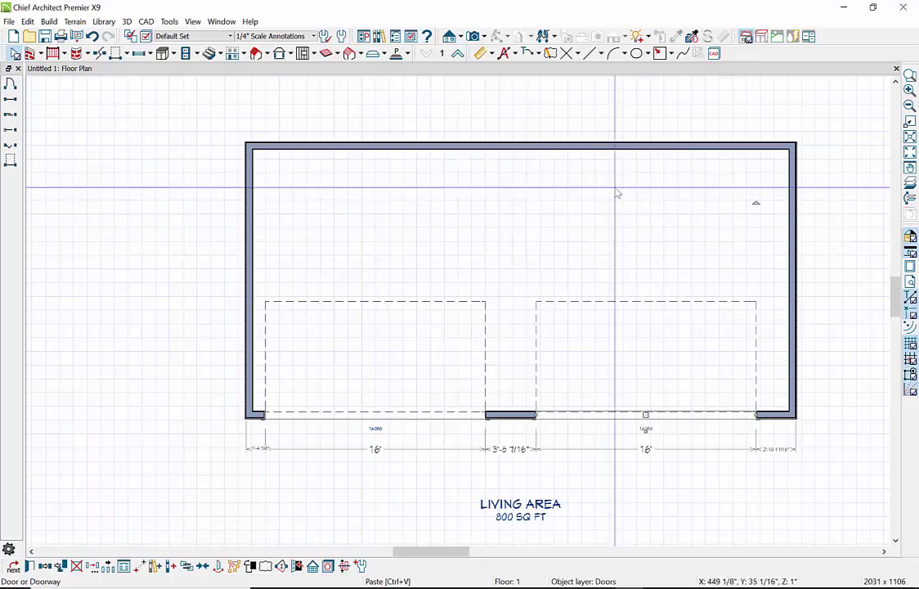
- Check which layer is assigned as the current CAD layer
scroll(573, 342, "down", 2)
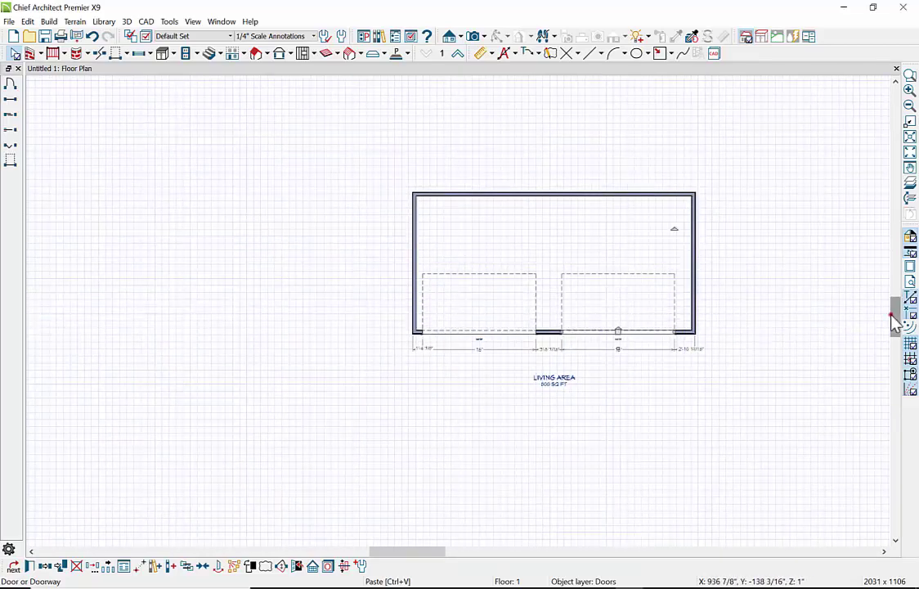
left_click_drag(892, 314, 848, 463)
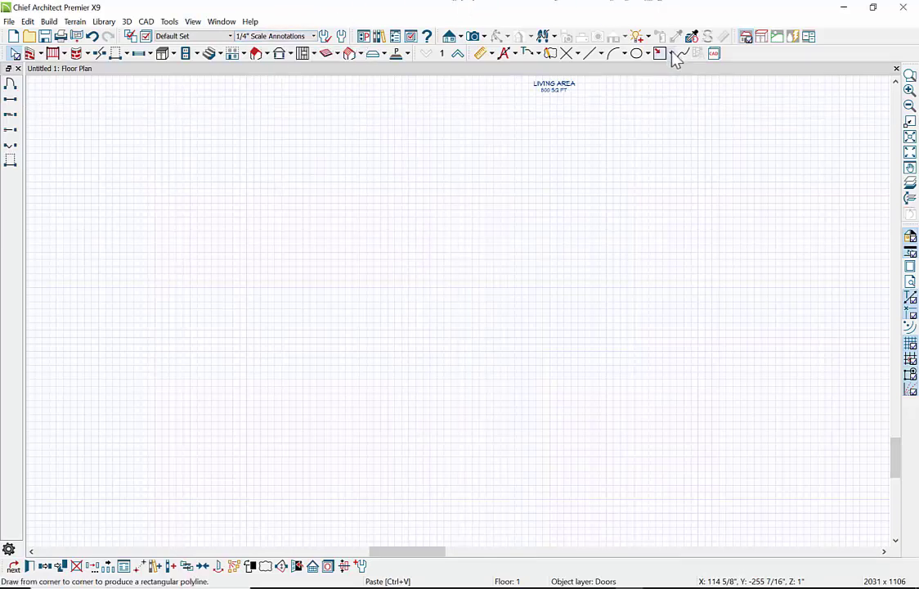
left_click(146, 22)
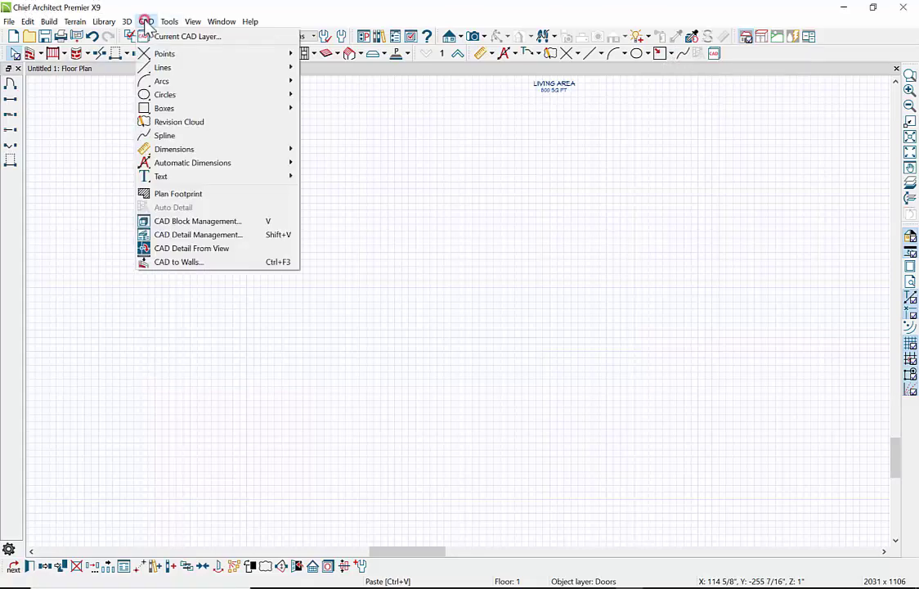
left_click(185, 35)
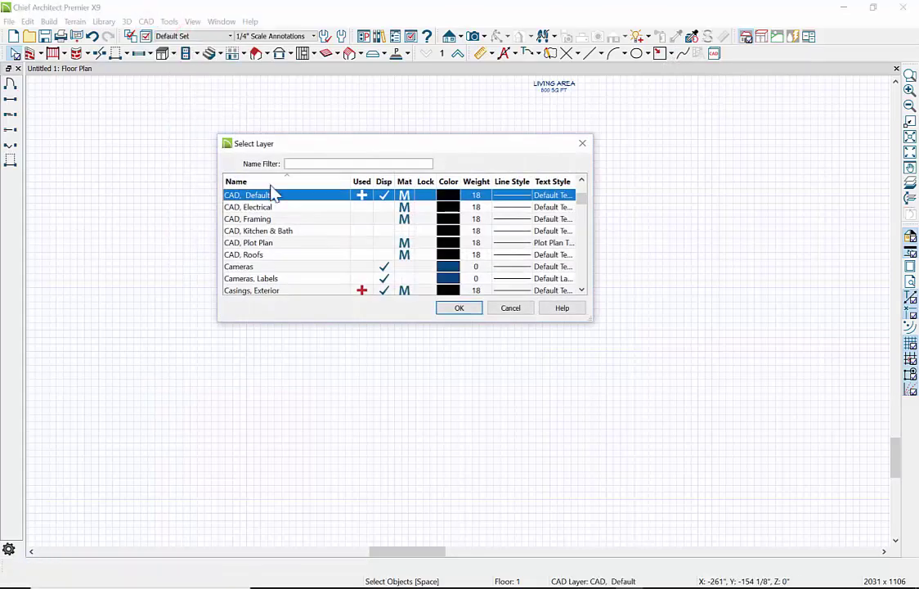
left_click(459, 308)
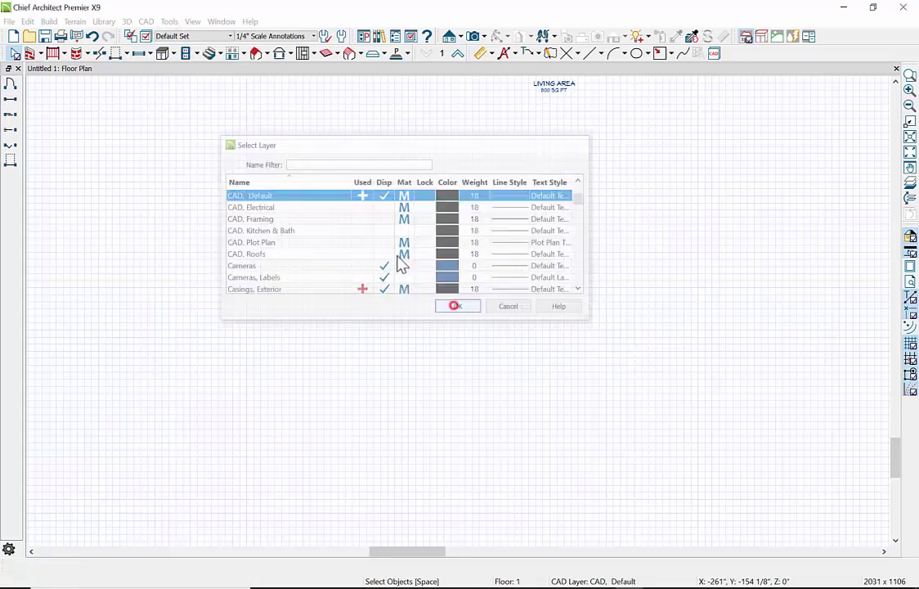
- Duplicate the "CAD, Default" layer in the Default Set and name the copy CAD REFERENCE
left_click(129, 36)
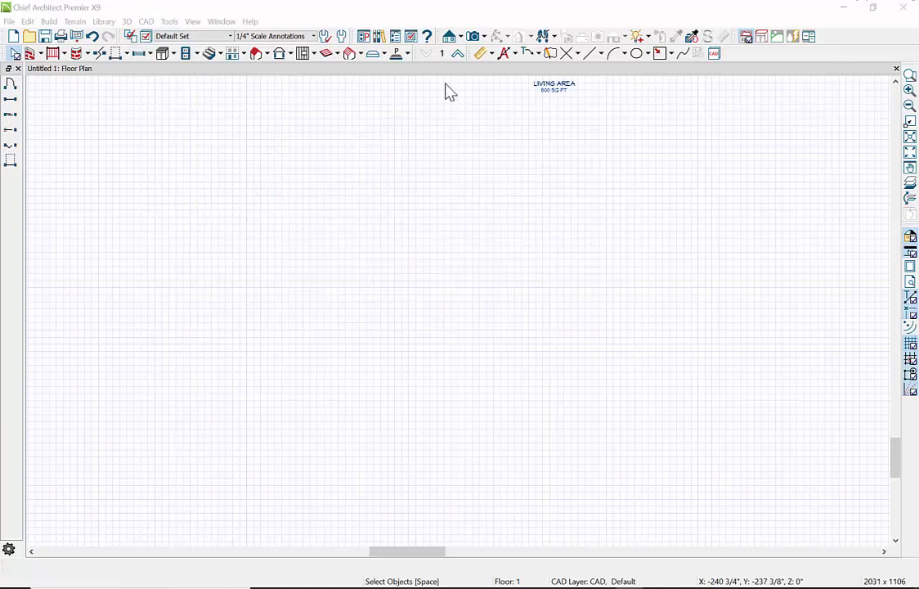
left_click(146, 22)
key("Escape")
left_click_drag(658, 138, 570, 98)
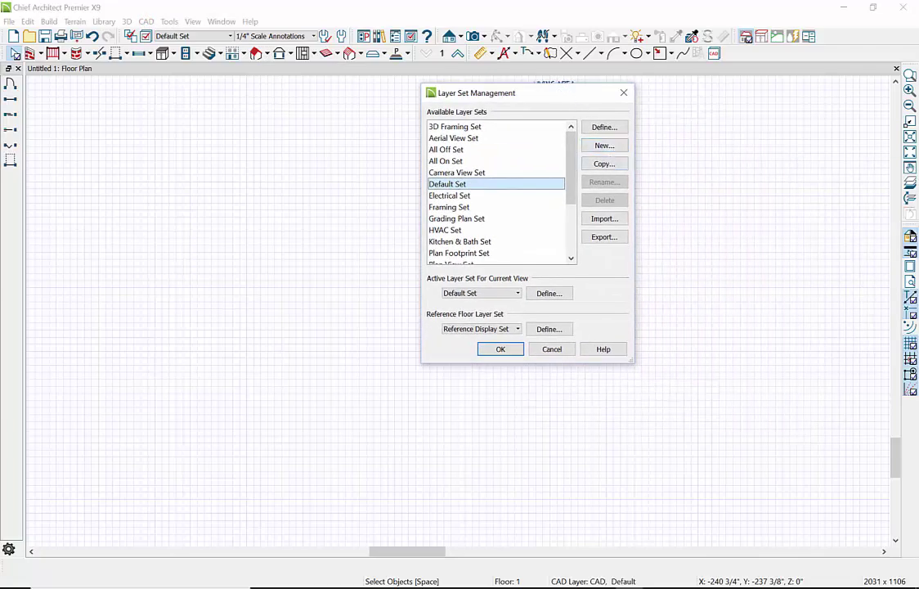
left_click(604, 127)
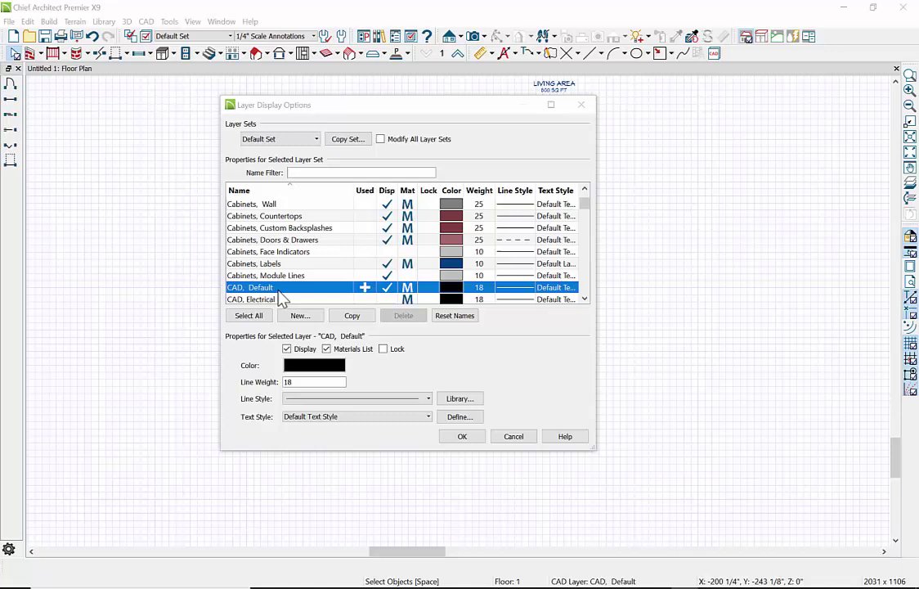
left_click(356, 324)
left_click(312, 286)
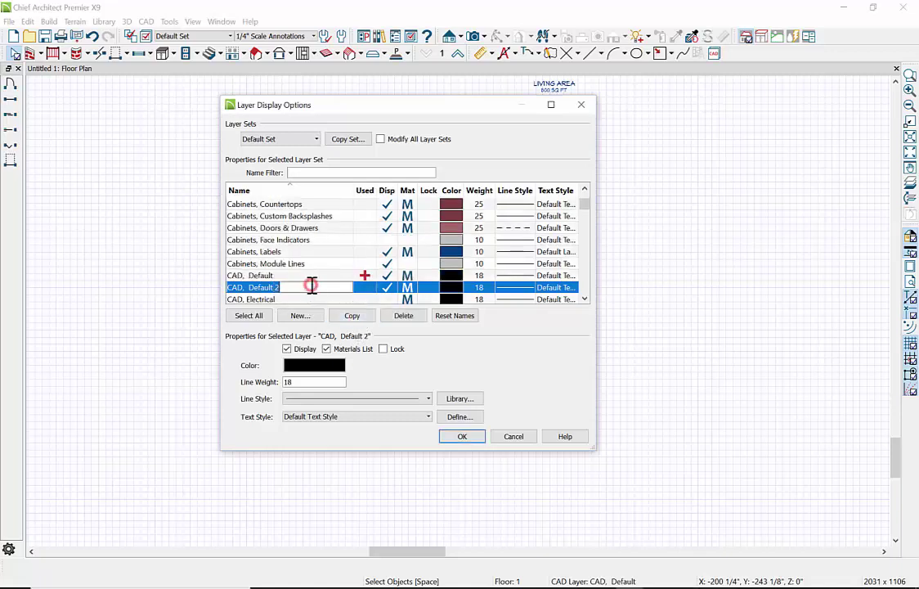
key("BackSpace")
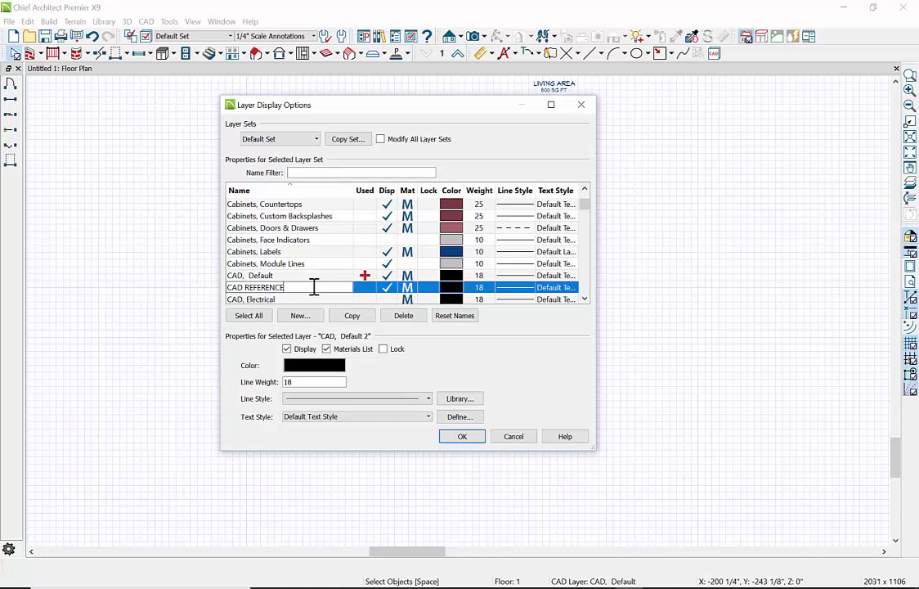
key("Return")
left_click(342, 286)
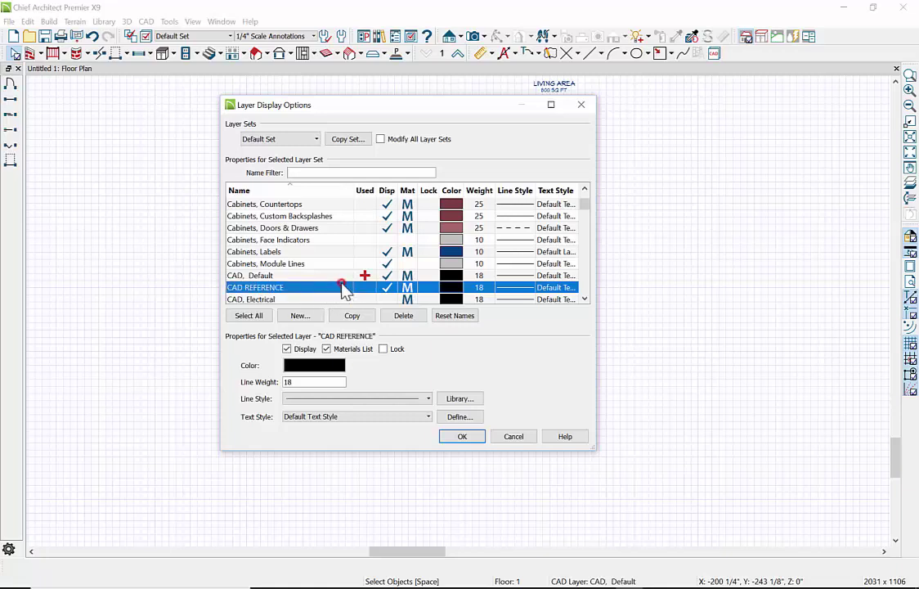
left_click(469, 435)
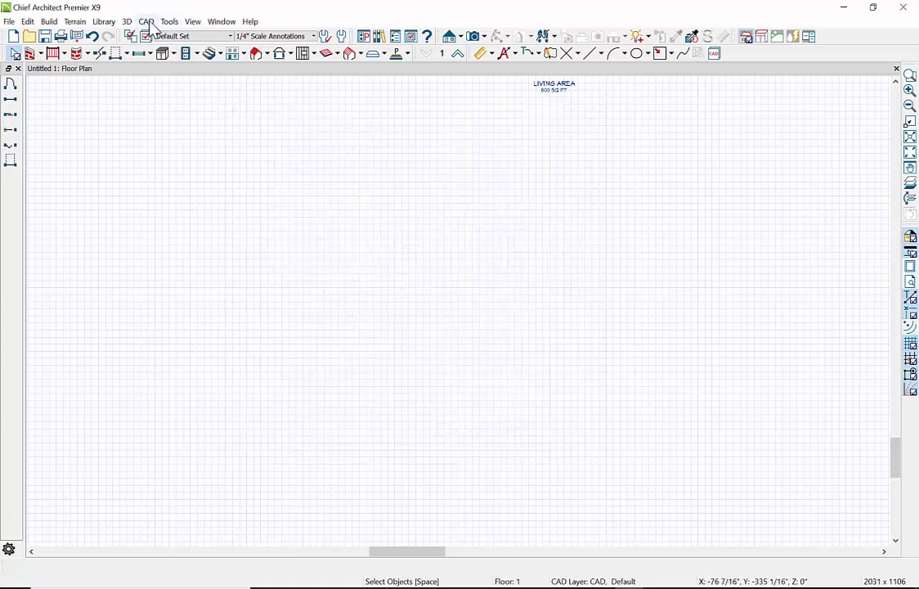
- Set CAD REFERENCE as the current CAD layer
left_click(146, 22)
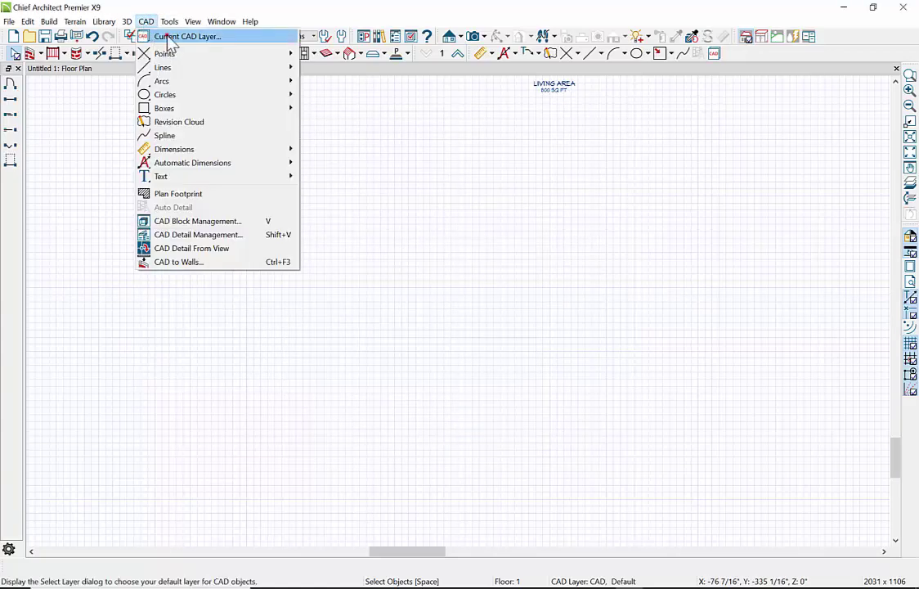
left_click(169, 37)
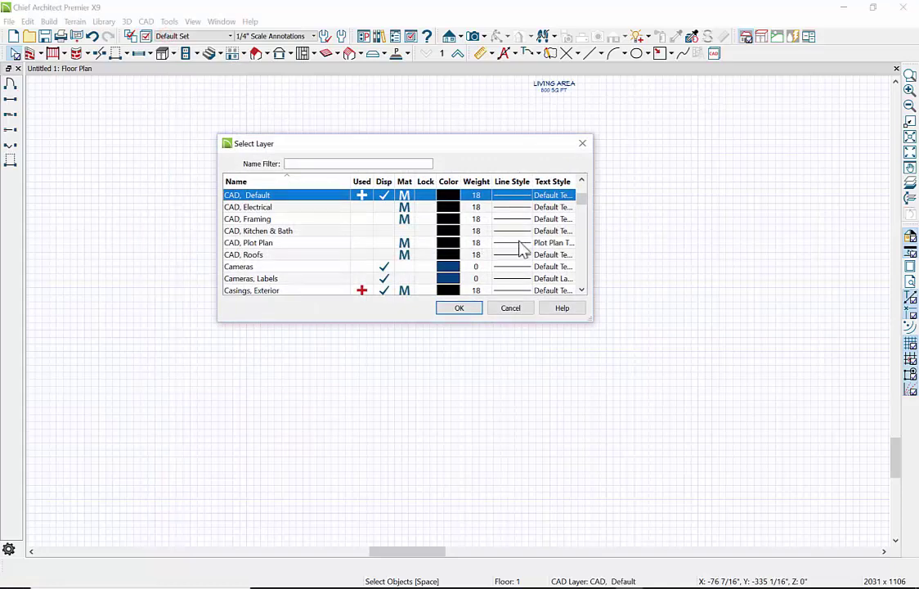
left_click(582, 180)
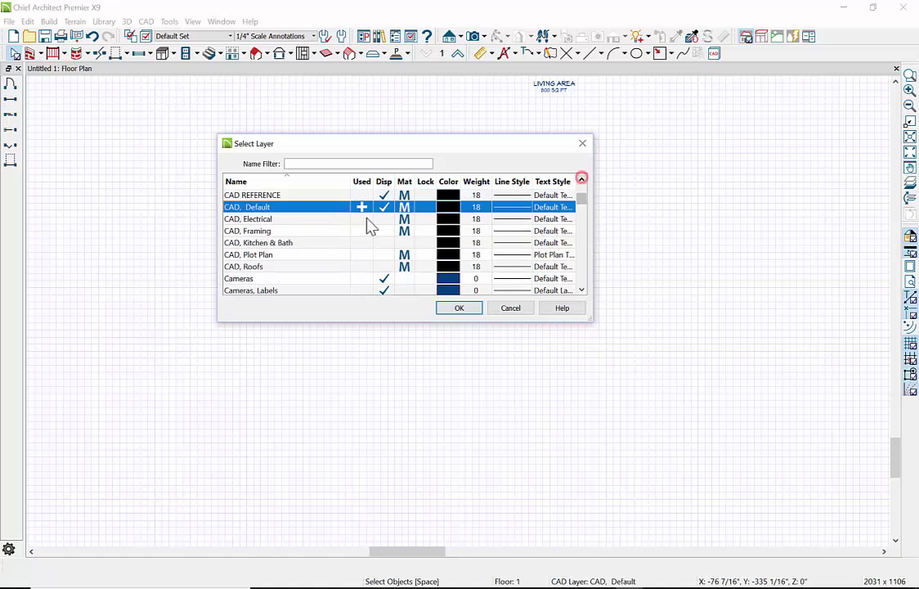
left_click(309, 195)
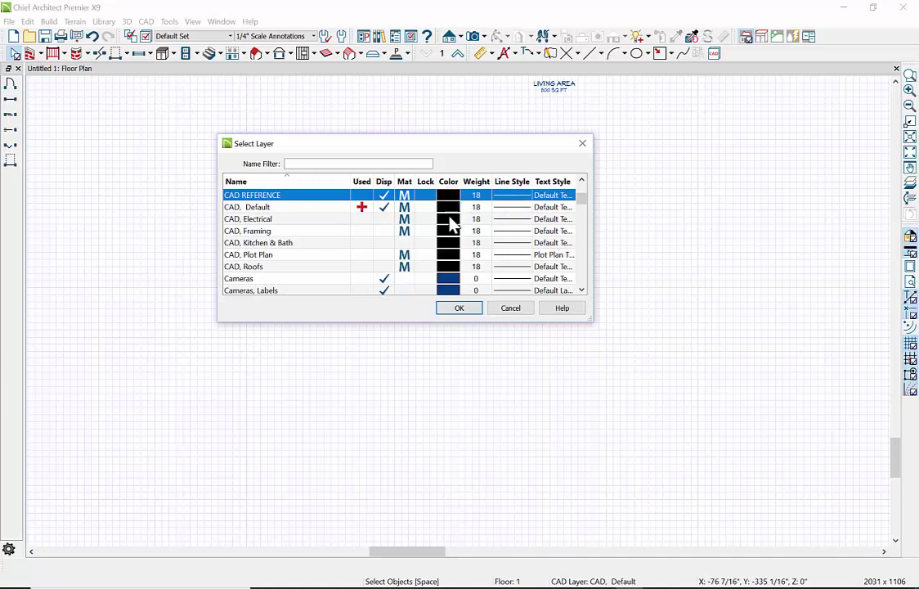
left_click(460, 308)
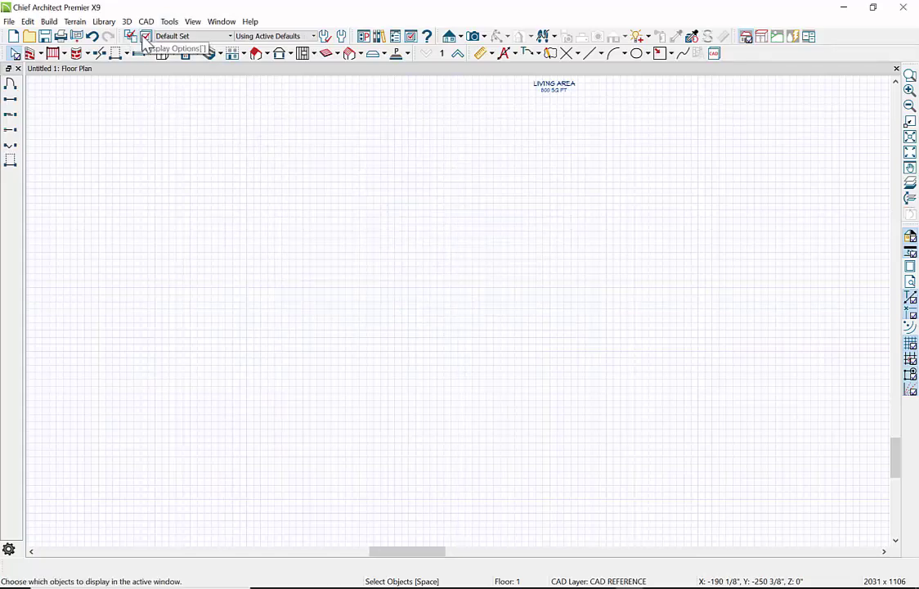
- Change the CAD REFERENCE layer's color to purple in the Default Set's layer display options
left_click(131, 38)
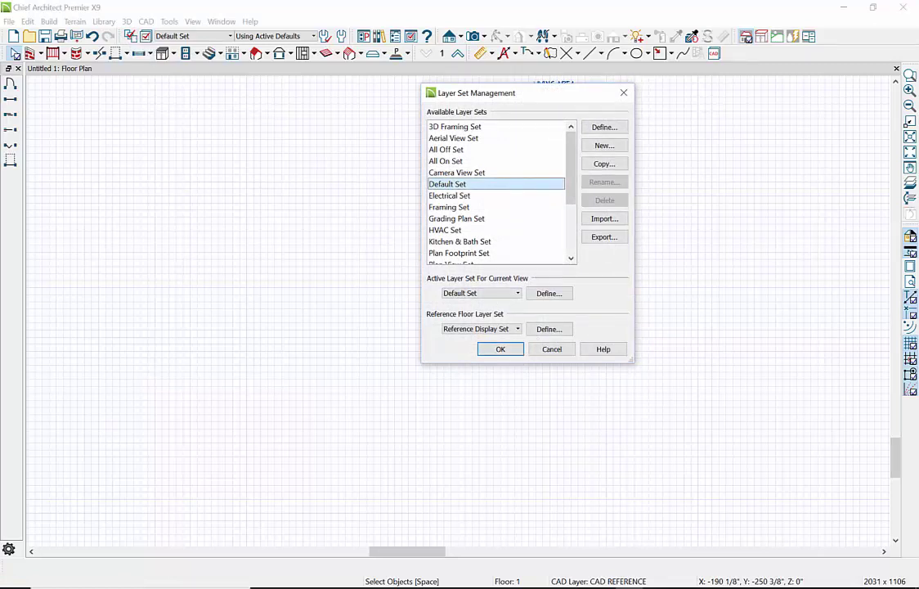
key("alt+d")
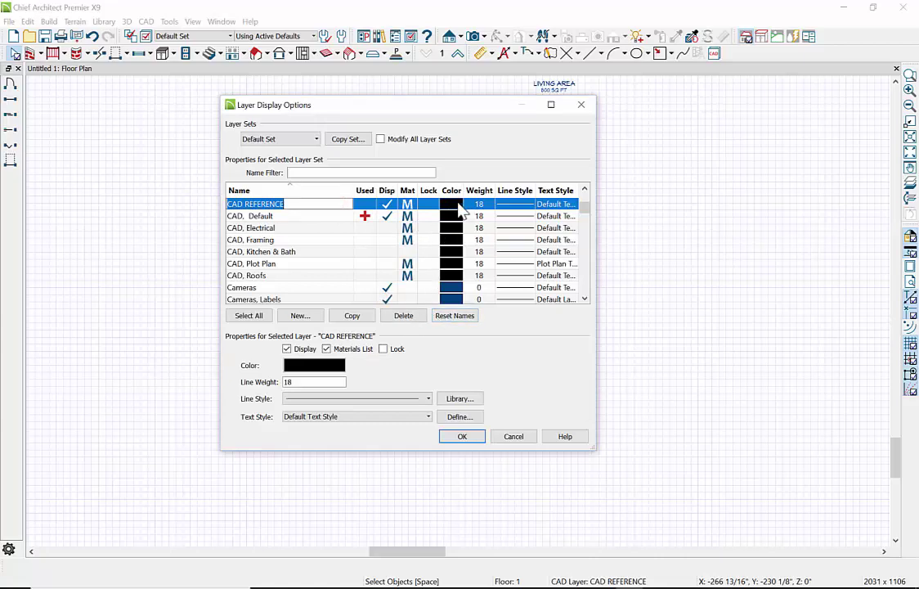
left_click(314, 367)
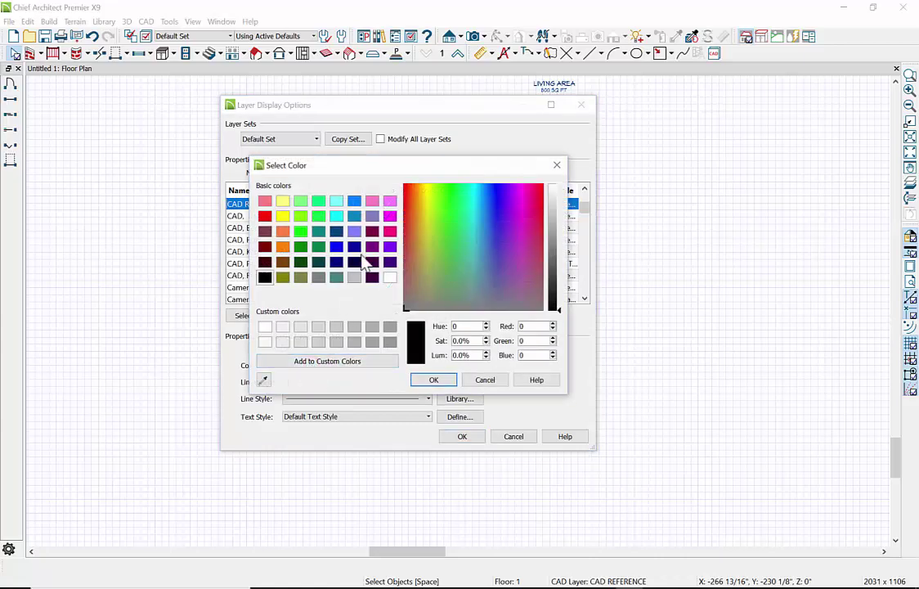
left_click(434, 382)
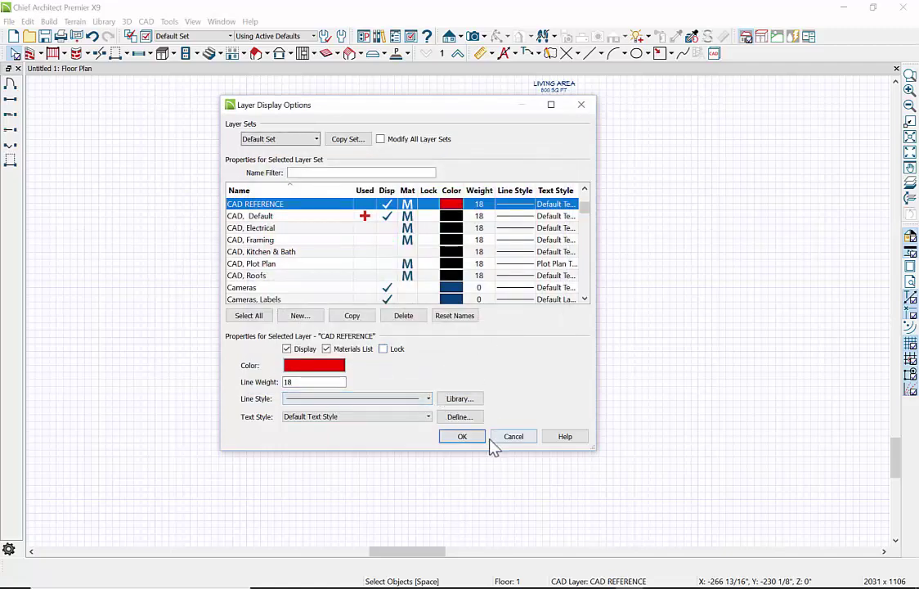
left_click(452, 210)
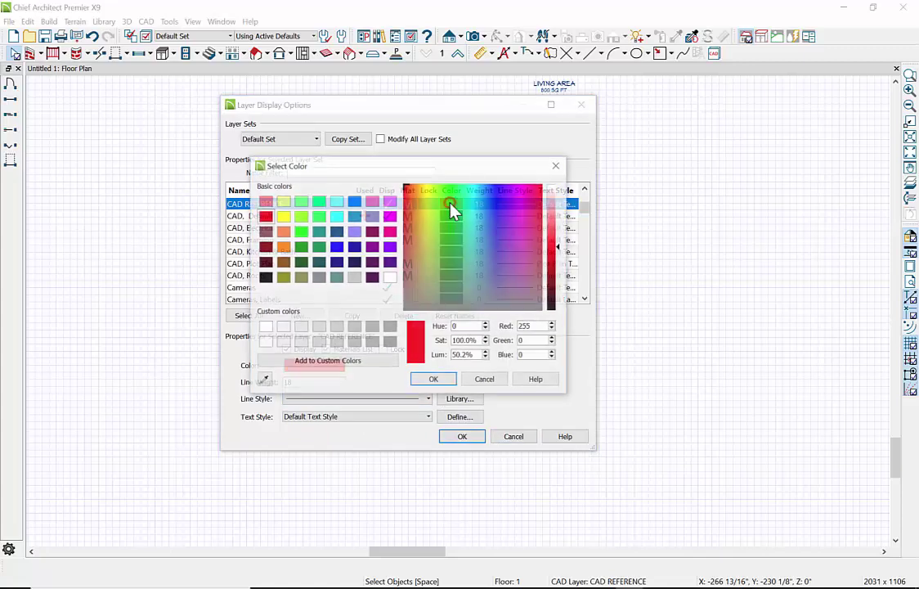
left_click(435, 381)
left_click(460, 437)
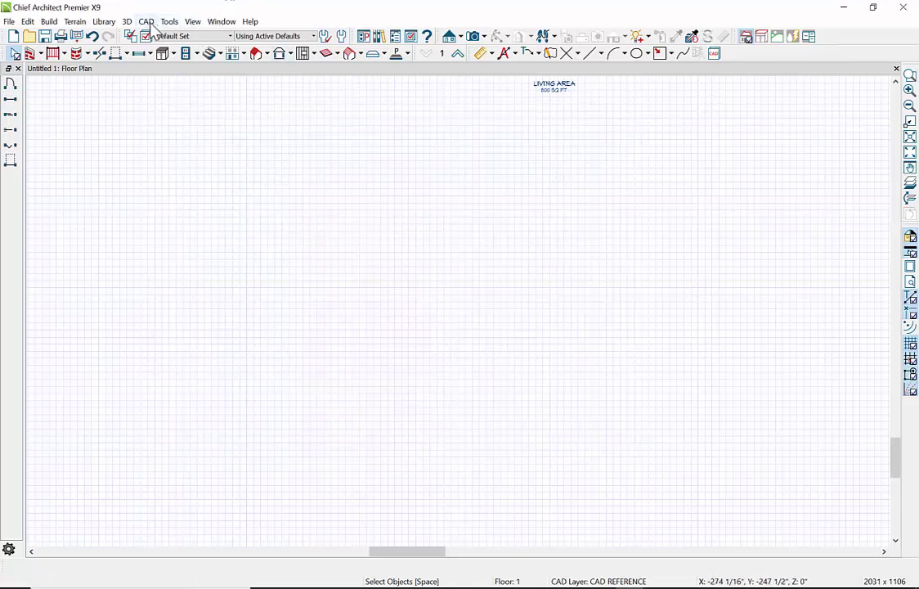
- Draw a CAD box in the empty area below the first building and set its height to 240" and width to 480"
left_click(671, 54)
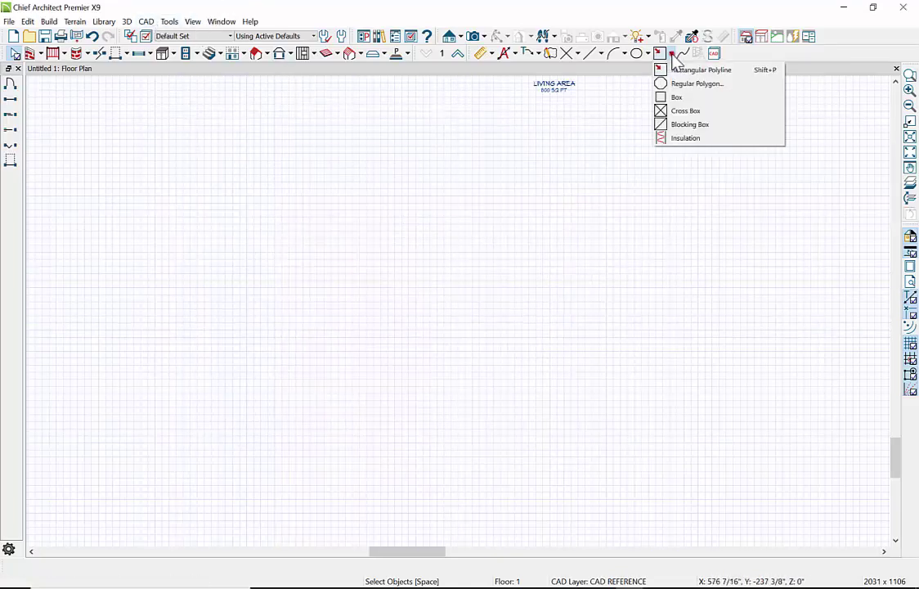
left_click(677, 98)
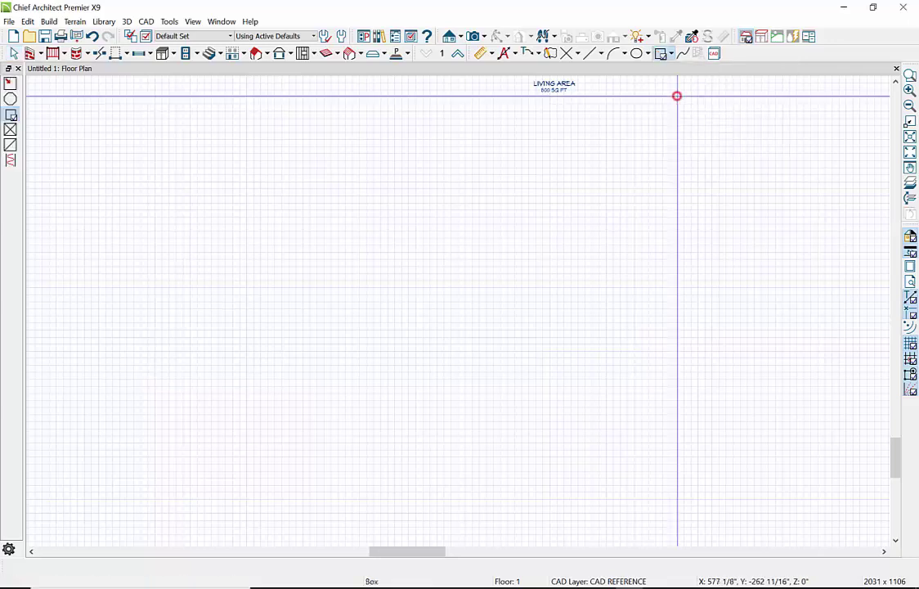
left_click_drag(286, 168, 674, 354)
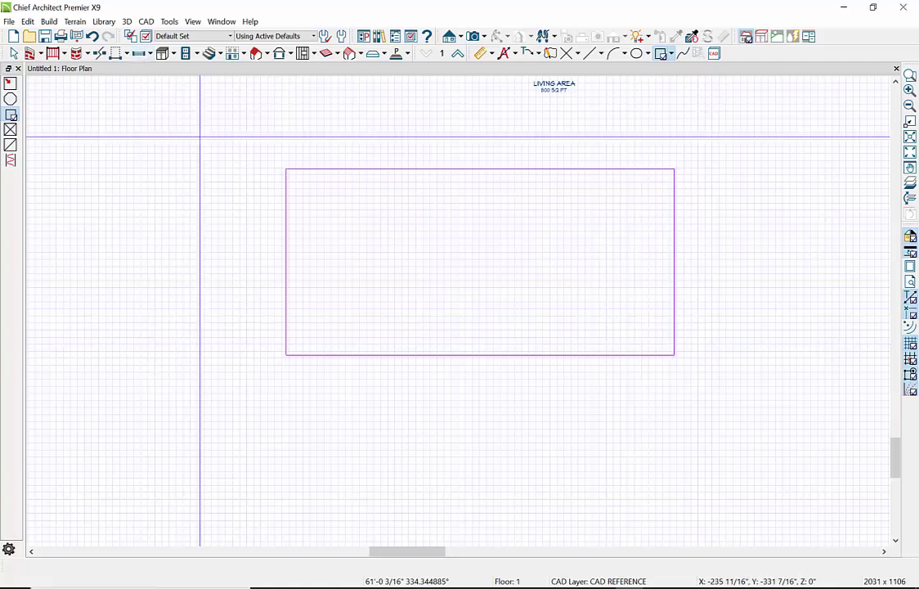
left_click(315, 356)
left_click(30, 567)
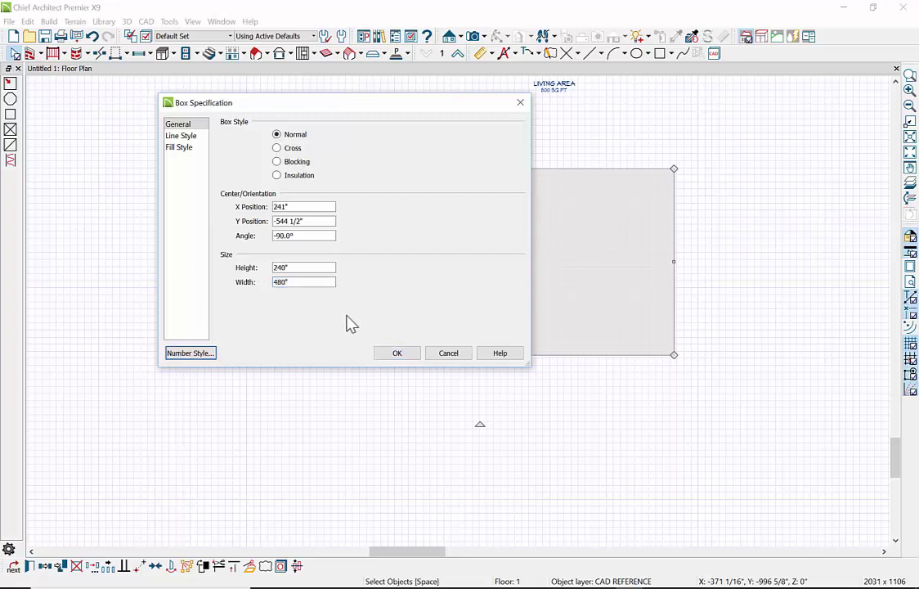
left_click(397, 355)
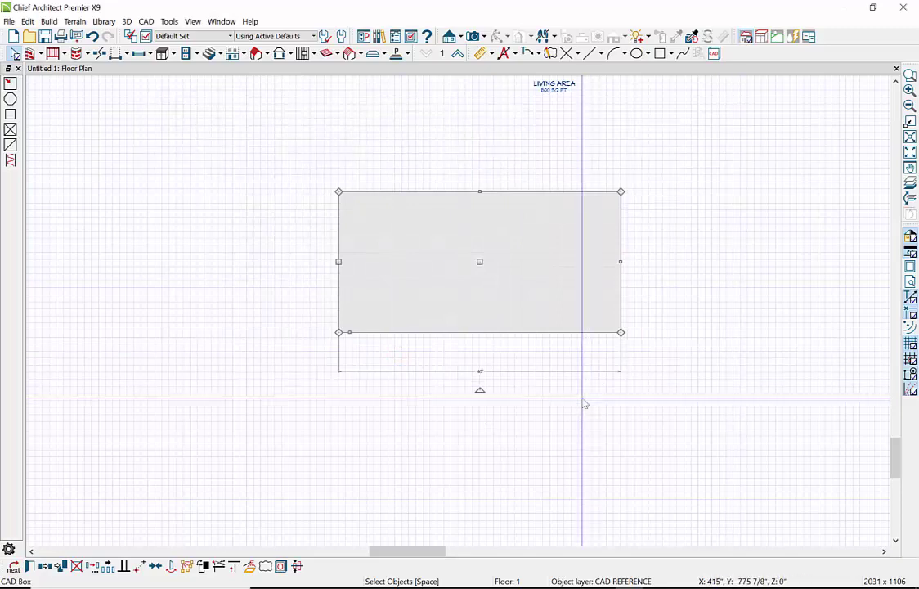
left_click(458, 140)
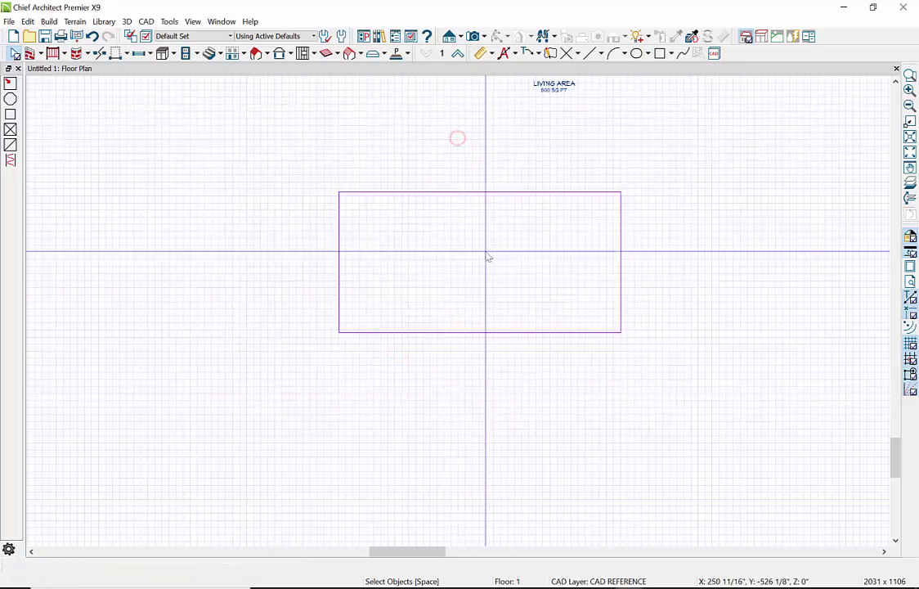
- Trace the CAD box with straight exterior walls, starting a little in from the upper-left corner and going around to that corner
scroll(475, 227, "up", 1)
scroll(475, 227, "up", 2)
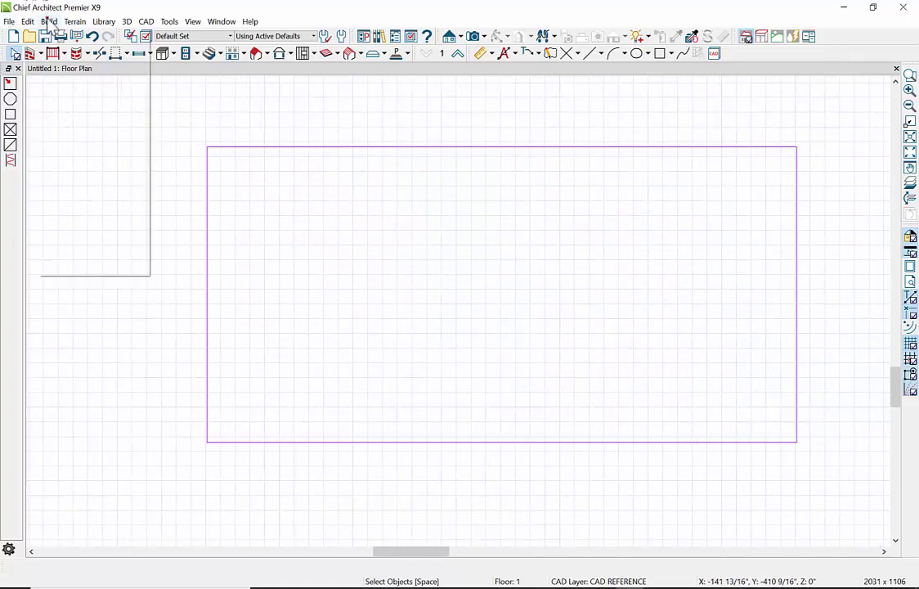
mouse_move(61, 39)
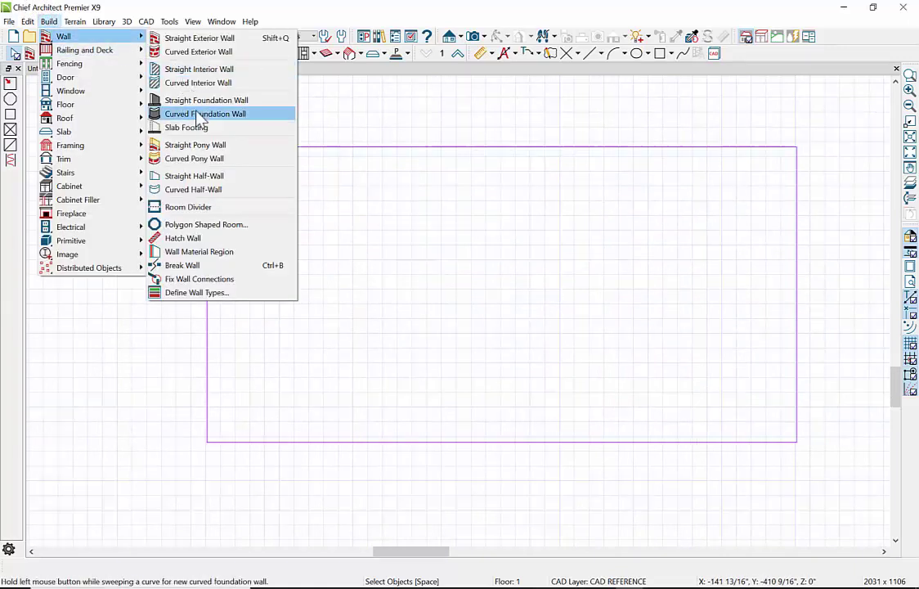
left_click(197, 37)
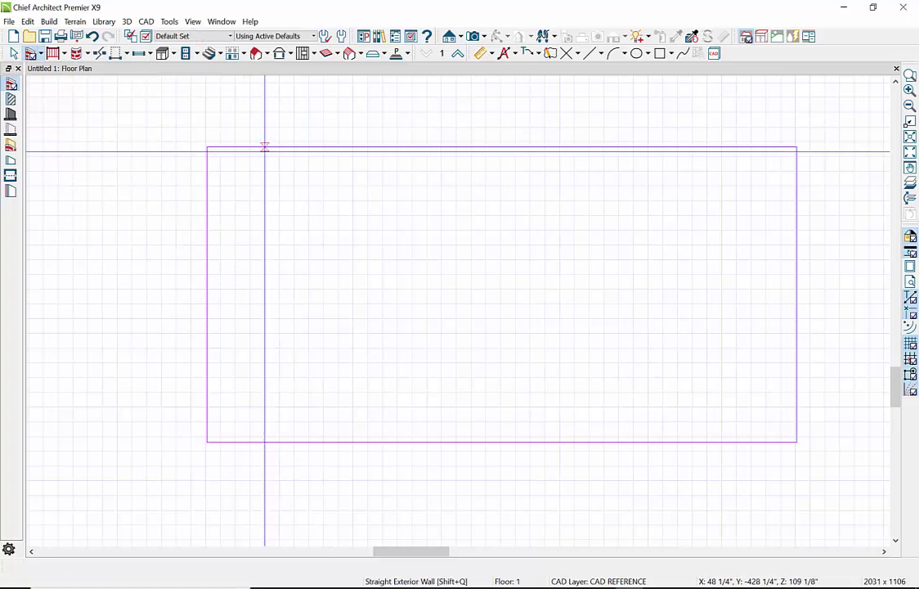
mouse_move(264, 148)
left_mouse_down()
mouse_move(741, 197)
mouse_move(796, 193)
left_mouse_up()
left_click_drag(795, 148, 175, 144)
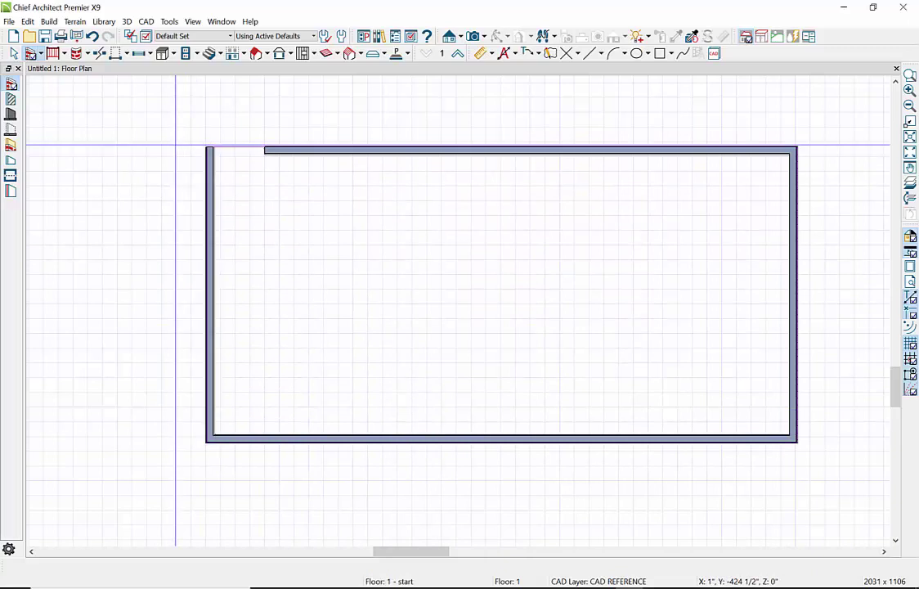
- Extend the upper exterior wall to the upper-left corner of the CAD box to close the 40' by 20' outline
left_click(14, 54)
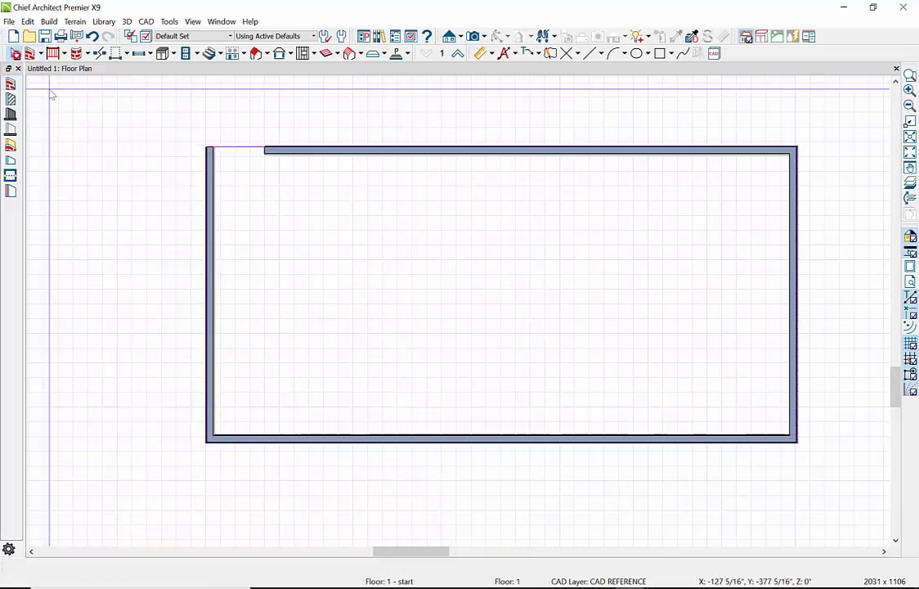
left_click(270, 150)
left_click_drag(261, 148, 209, 141)
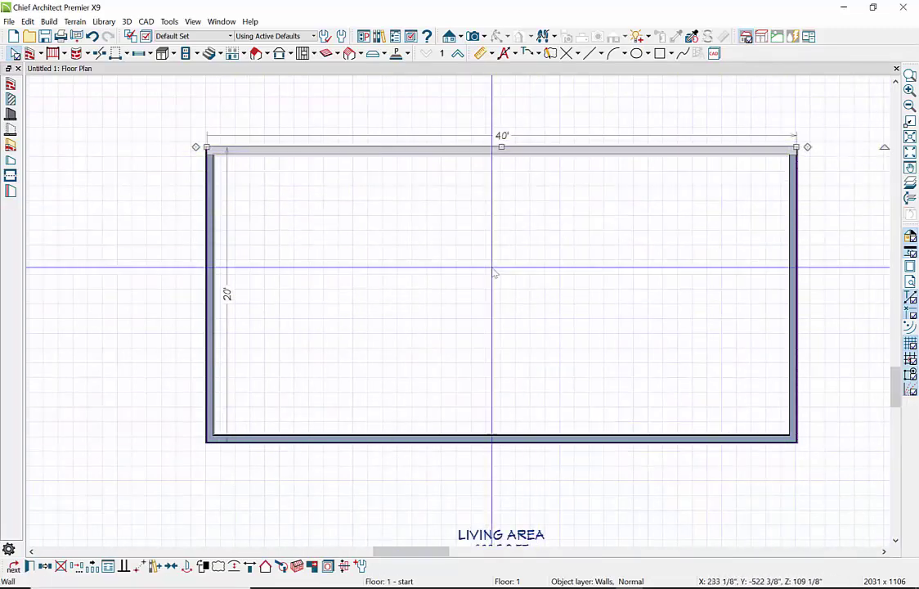
- Draw a vertical CAD line about 55'-6" long through the new building near its middle, running beyond both long walls
scroll(535, 205, "down", 2)
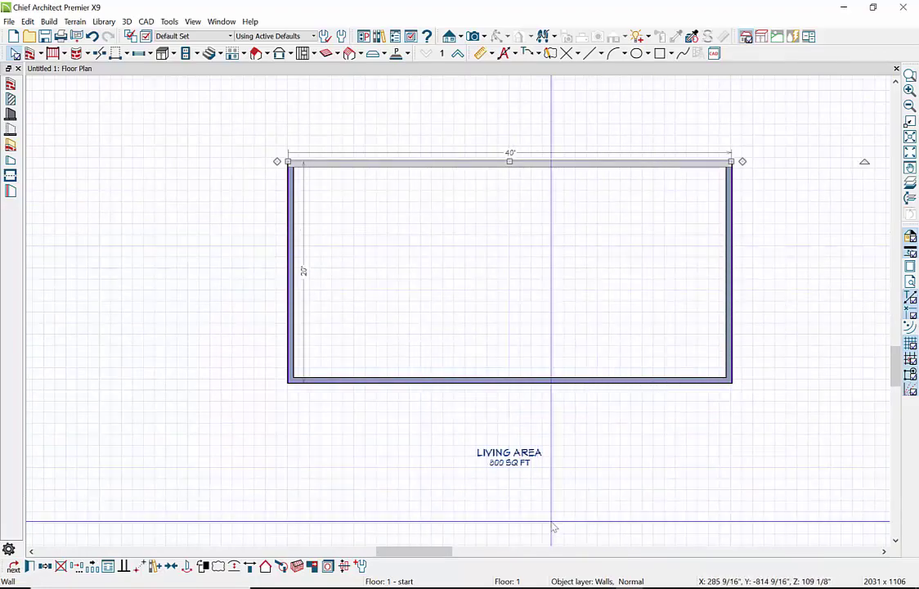
scroll(528, 483, "down", 3)
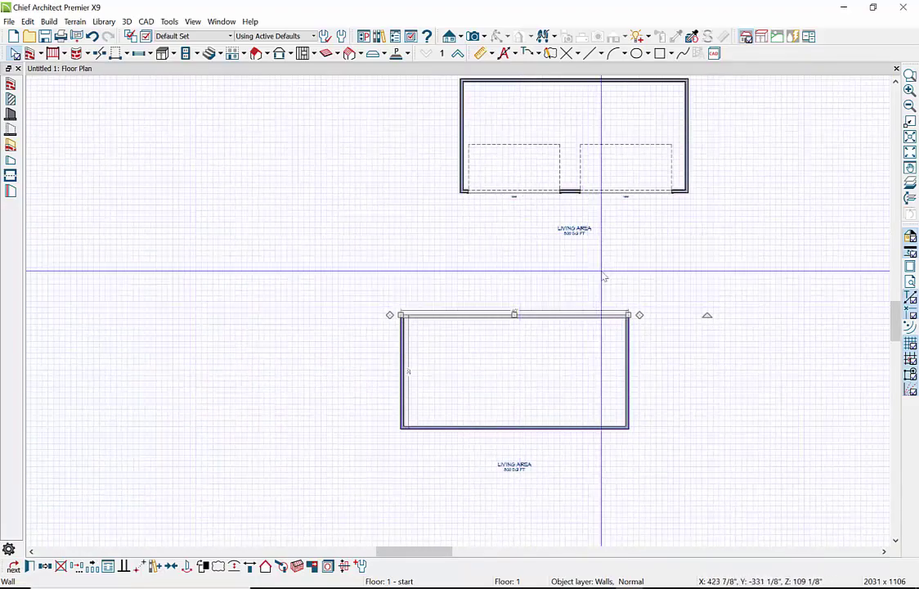
scroll(540, 514, "up", 2)
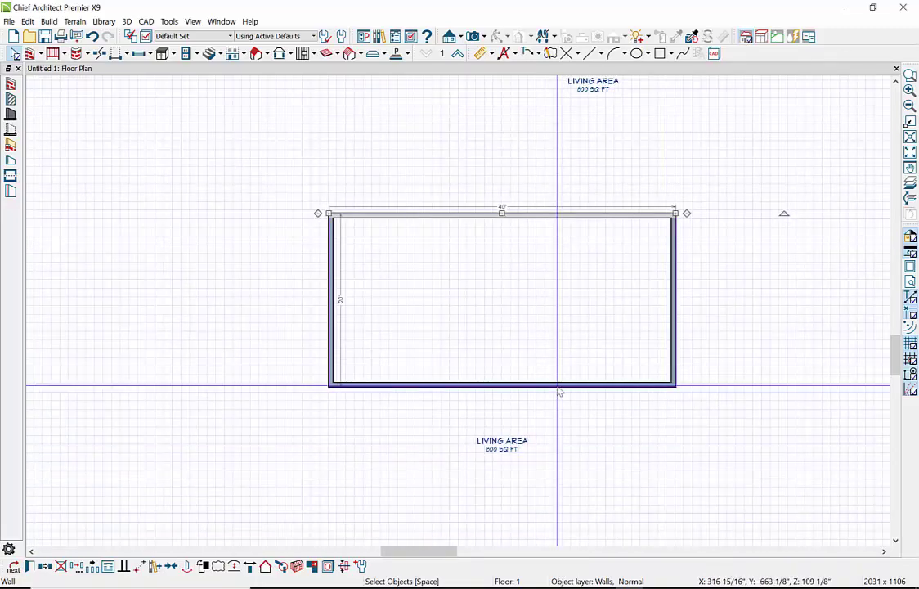
left_click(599, 54)
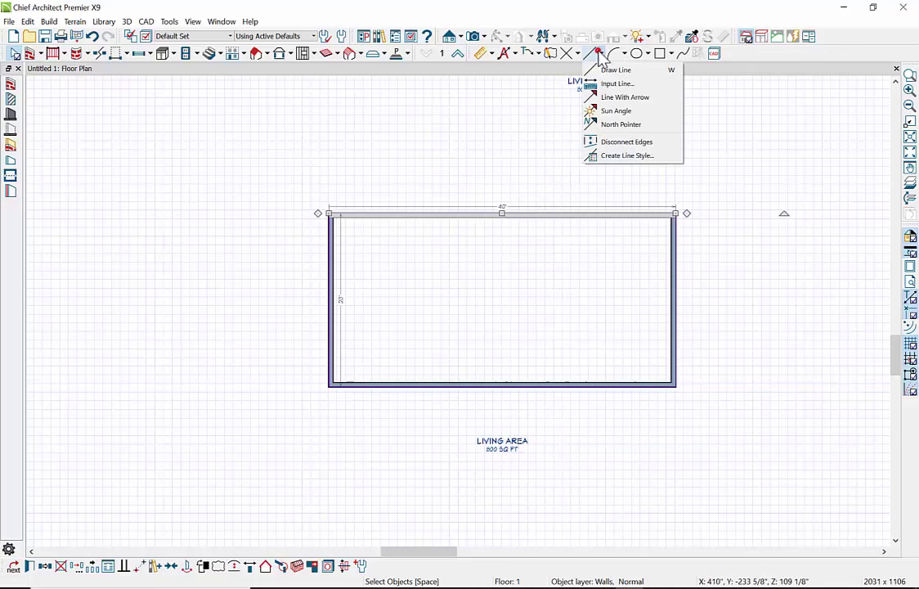
left_click(612, 74)
mouse_move(505, 131)
left_mouse_down()
mouse_move(509, 404)
mouse_move(533, 565)
left_mouse_up()
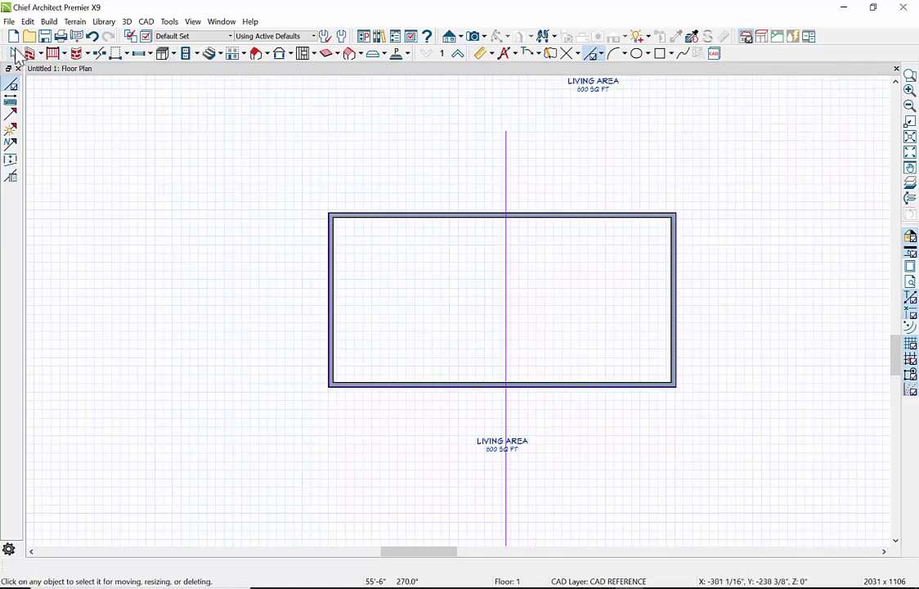
- Center the vertical CAD line between the building's left and right walls with the Center Object tool
left_click(504, 149)
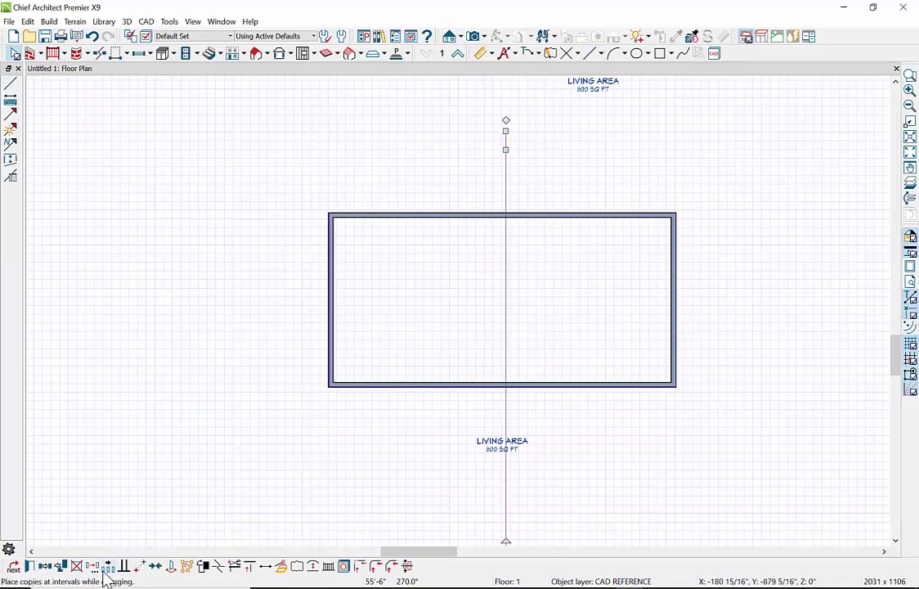
left_click(155, 570)
left_click(443, 337)
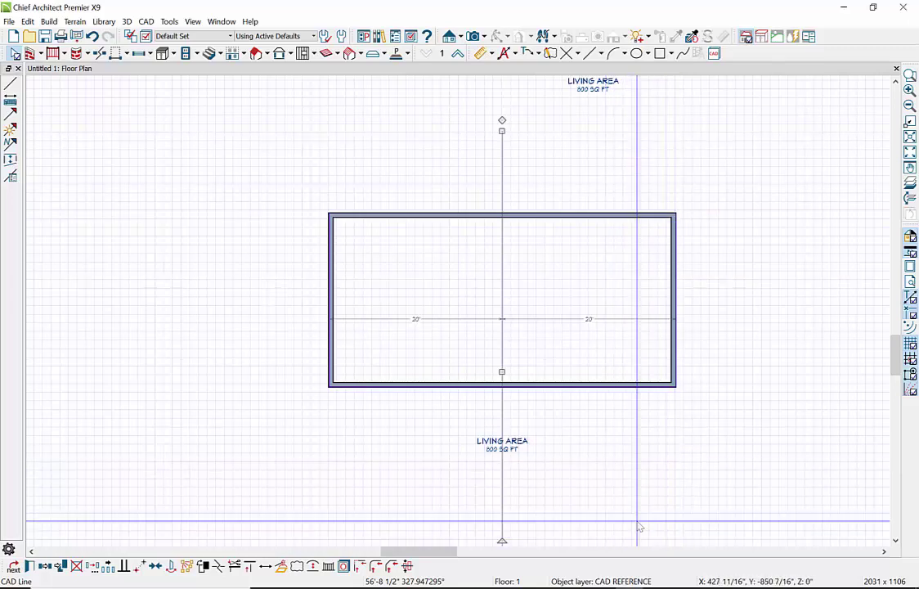
mouse_move(629, 588)
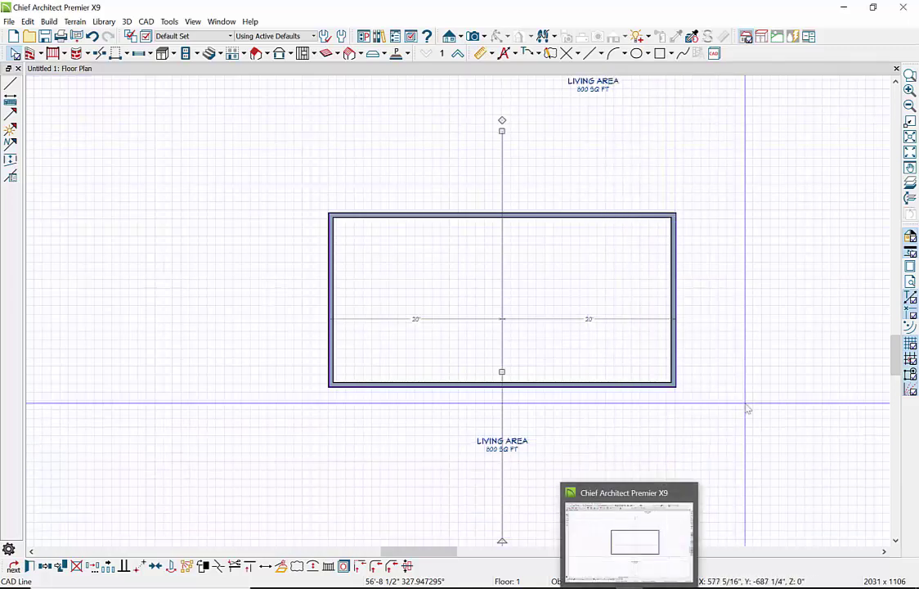
- Draw vertical CAD lines down from the building's lower-right and lower-left corners, making the right one about 16' long
left_click(601, 53)
left_click(609, 69)
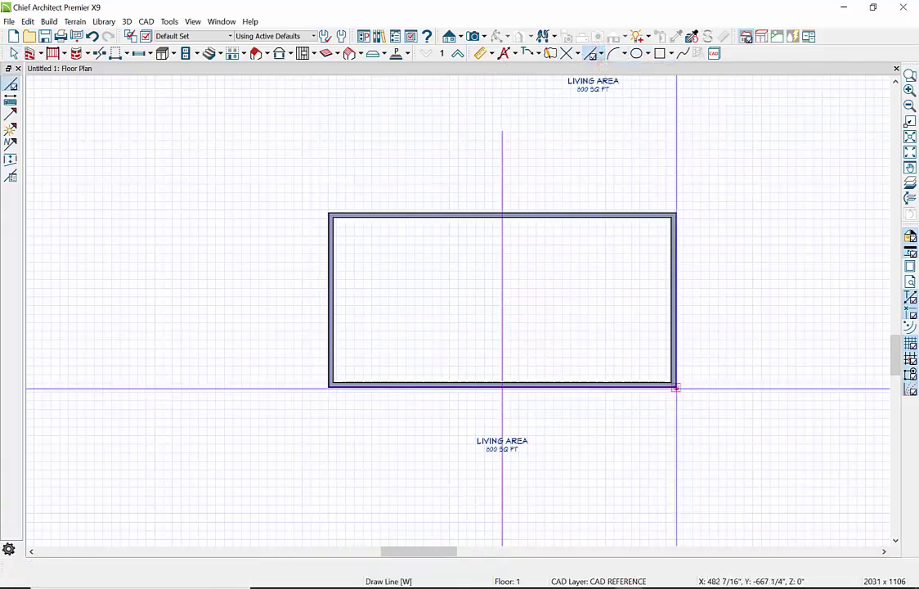
left_click_drag(676, 387, 673, 524)
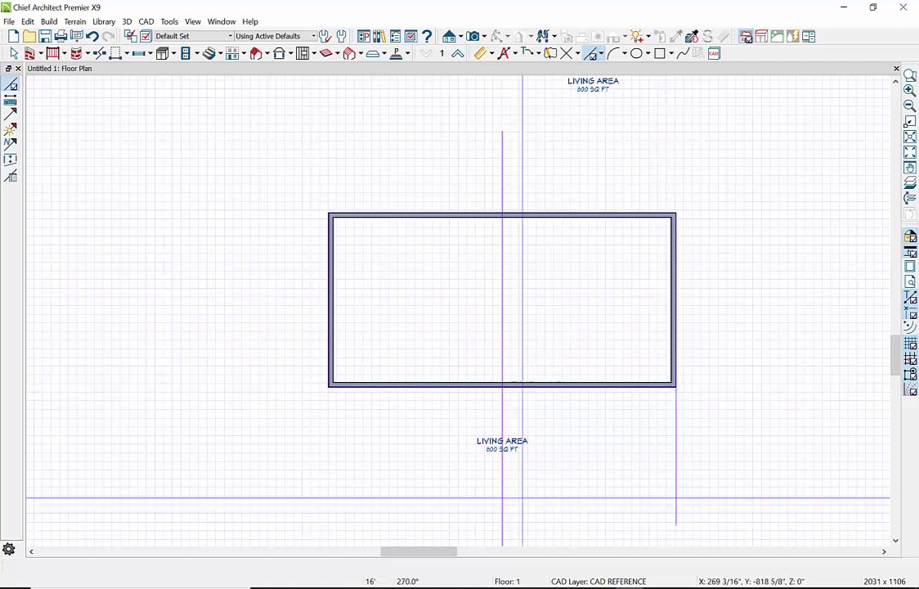
mouse_move(327, 387)
left_mouse_down()
mouse_move(336, 432)
mouse_move(326, 517)
left_mouse_up()
left_click_drag(277, 423, 285, 411)
scroll(285, 410, "up", 2)
scroll(285, 411, "up", 5)
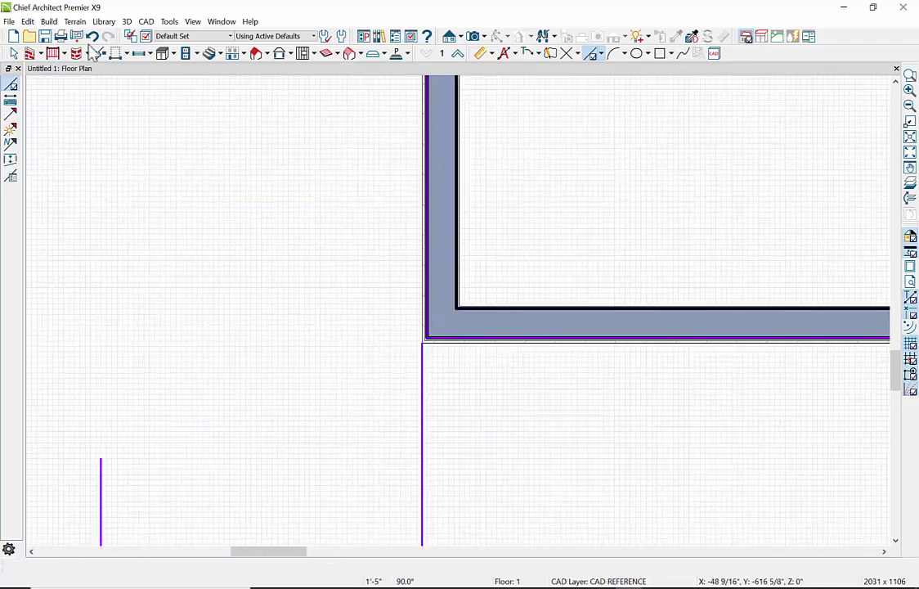
left_click(15, 53)
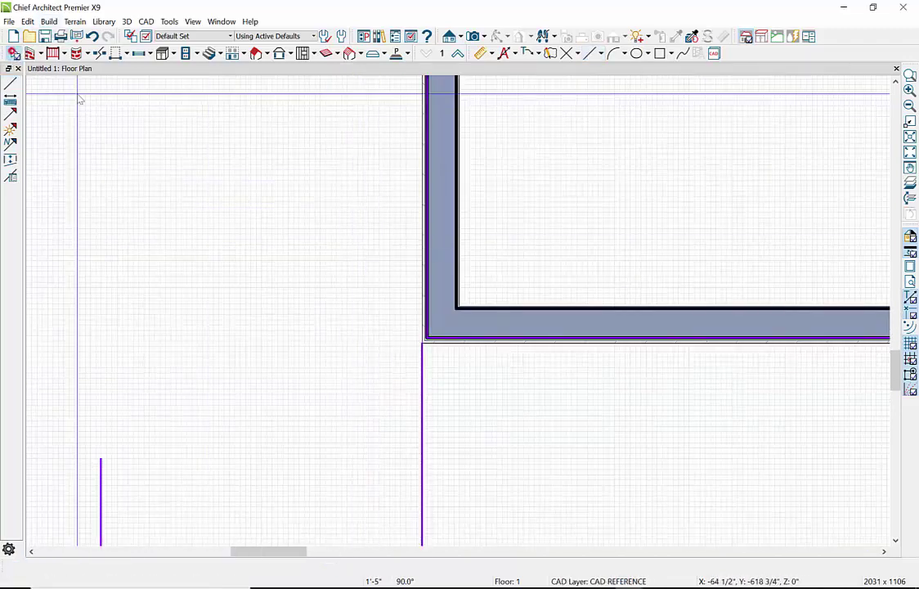
- Move the vertical CAD line at the building's lower-left corner into alignment with the exterior wall edge, 20' from the center line
left_click(420, 416)
left_click_drag(421, 416, 427, 416)
scroll(338, 372, "down", 8)
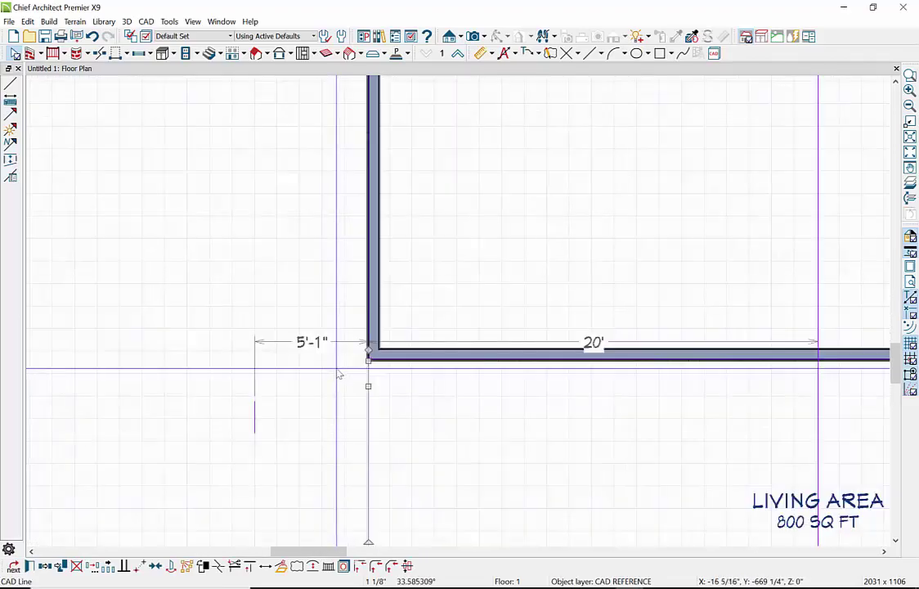
scroll(341, 371, "down", 3)
- Move the vertical CAD line at the building's lower-right corner onto the exterior wall edge, 20' from the center line
scroll(610, 400, "up", 5)
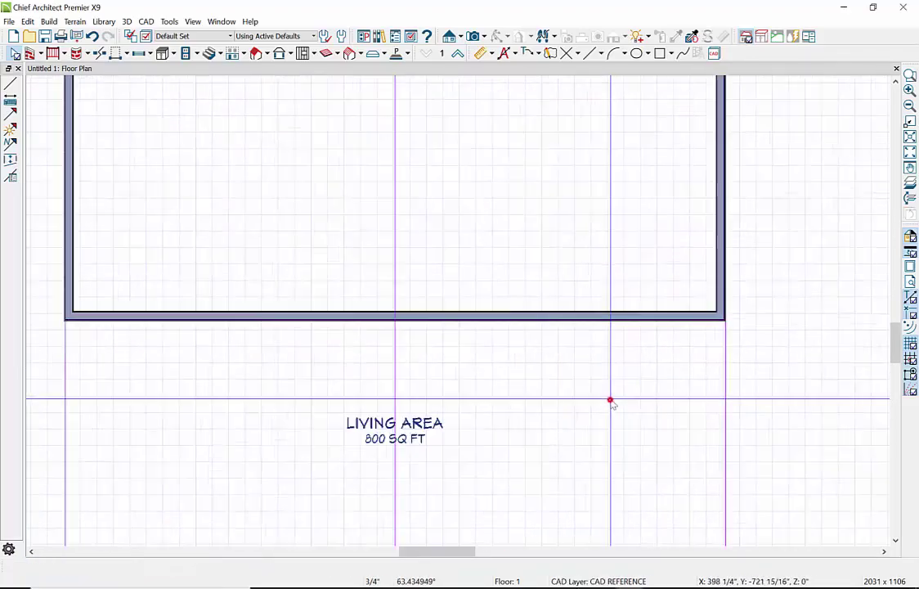
scroll(742, 392, "up", 2)
left_click(741, 391)
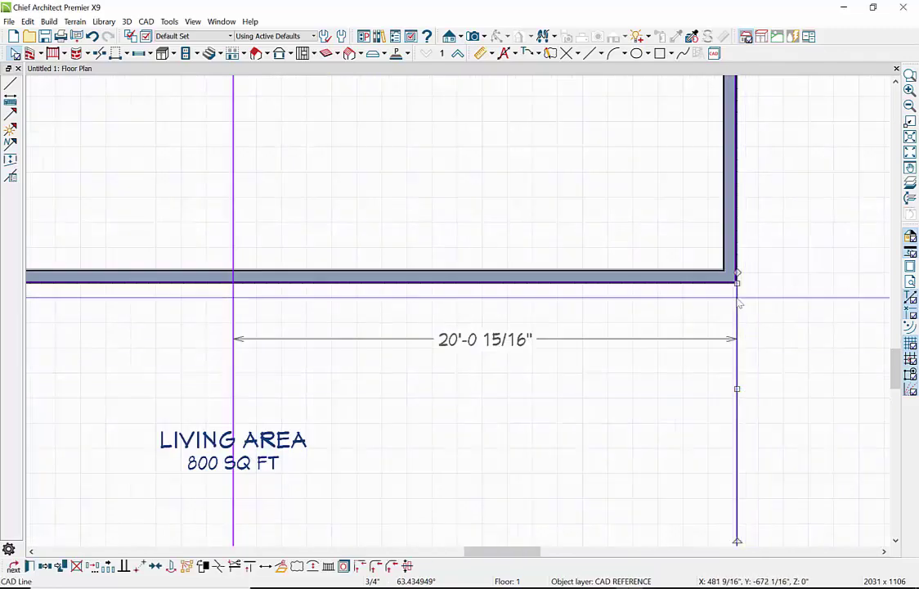
scroll(735, 299, "up", 2)
mouse_move(735, 299)
left_mouse_down()
mouse_move(738, 274)
mouse_move(735, 314)
mouse_move(734, 302)
left_mouse_up()
scroll(698, 306, "down", 5)
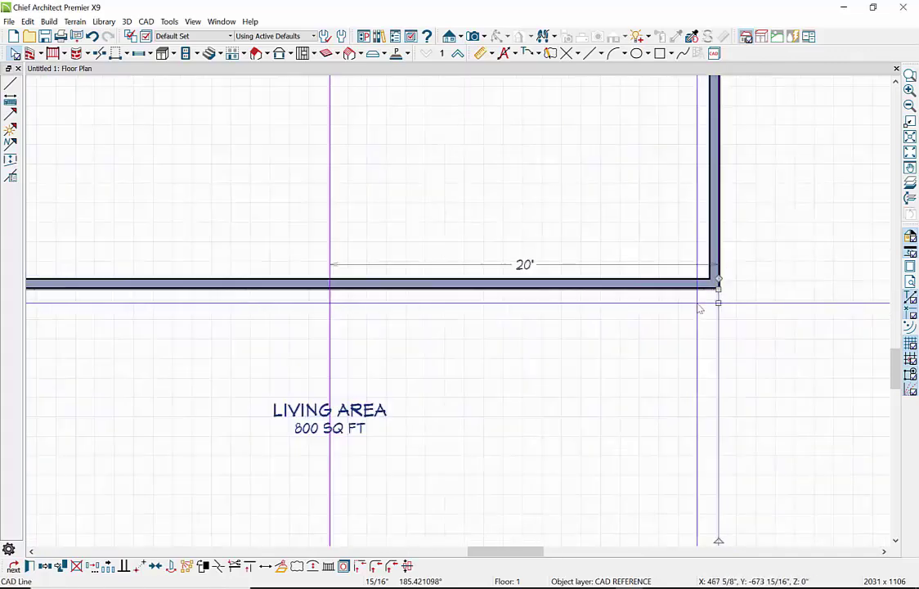
scroll(698, 307, "down", 3)
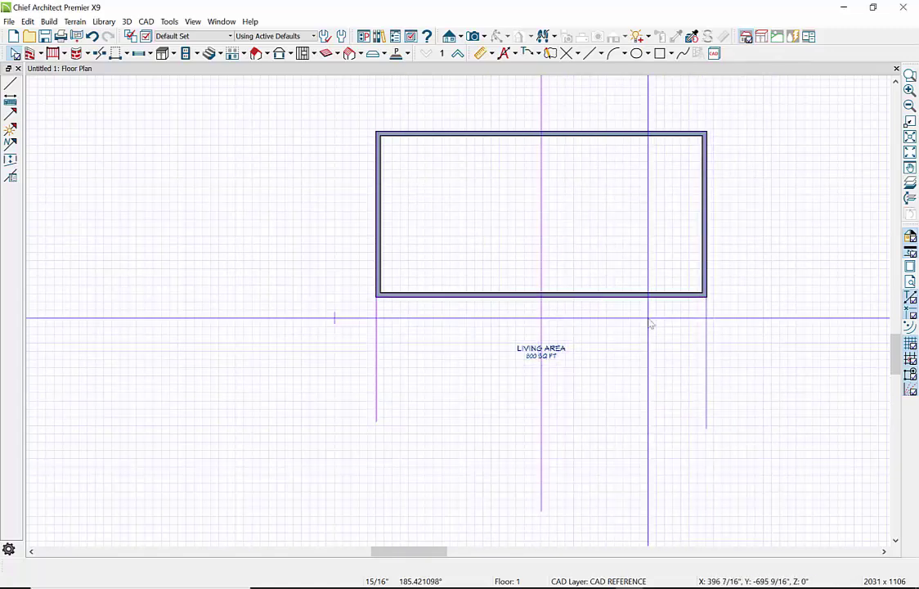
- Draw vertical CAD lines through the lower wall, about 29'-7" long in the right half and 24'-6" in the left half
left_click(602, 54)
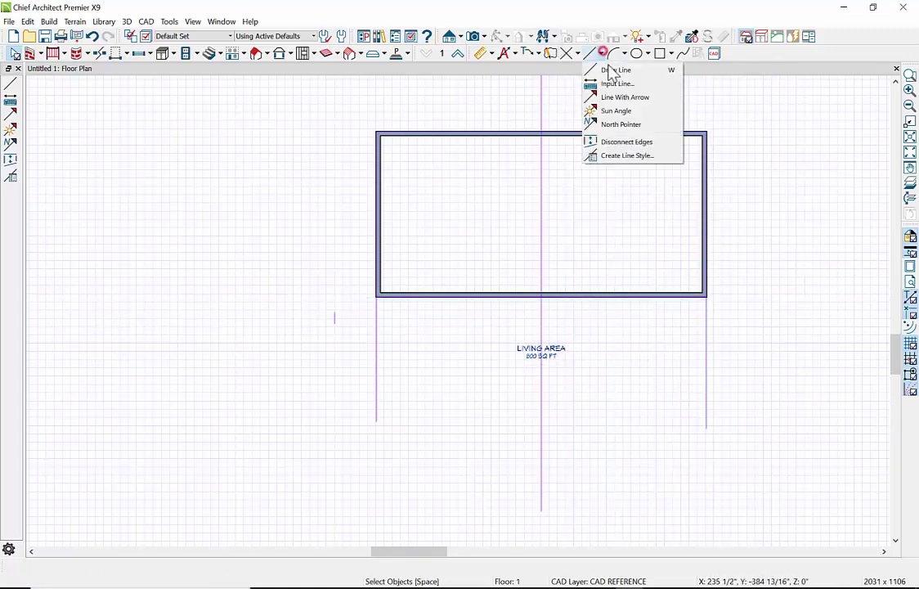
left_click(609, 70)
left_click_drag(618, 461, 619, 461)
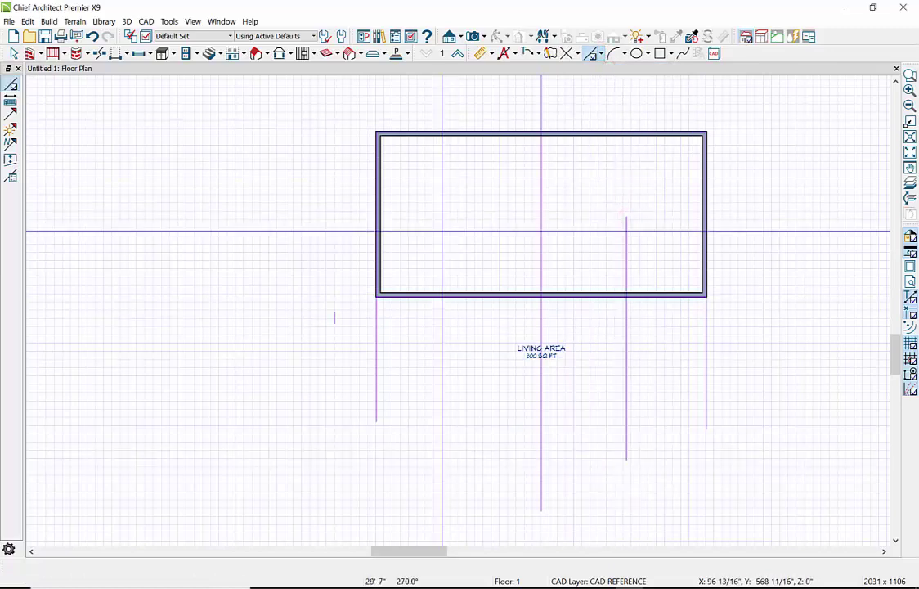
left_click_drag(454, 216, 438, 418)
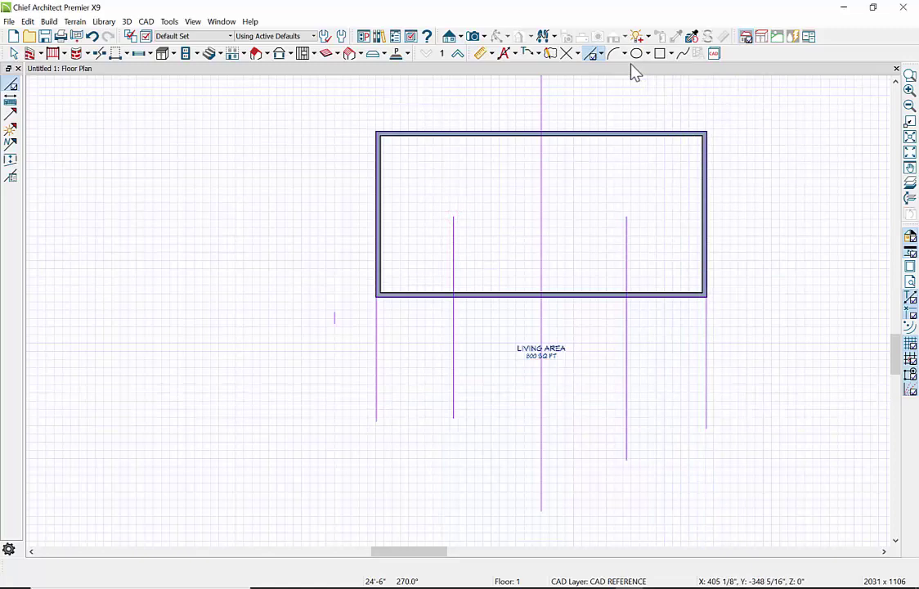
- Draw horizontal CAD lines below the building from the center line, 20' to the right line and about 20'-2" to the left line
left_click(602, 55)
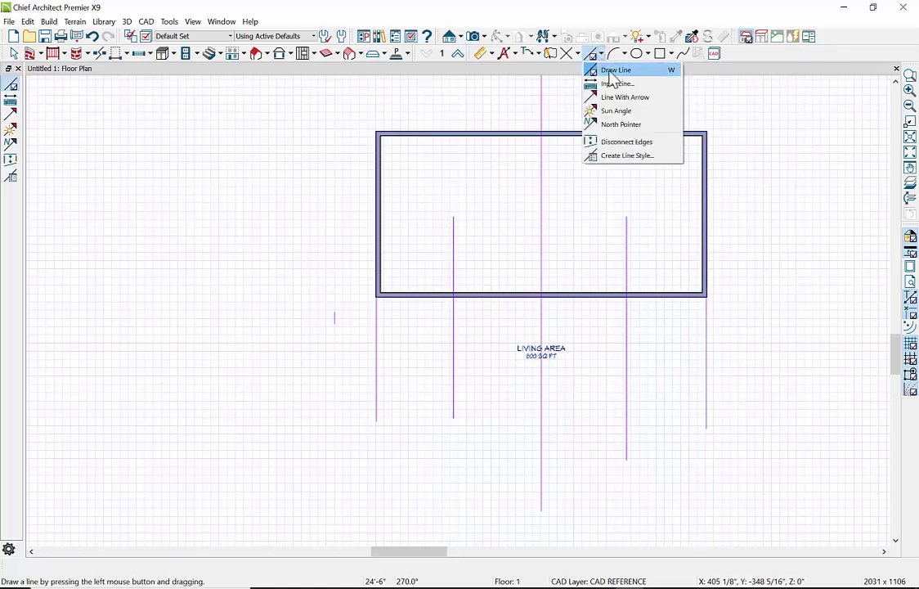
left_click(613, 70)
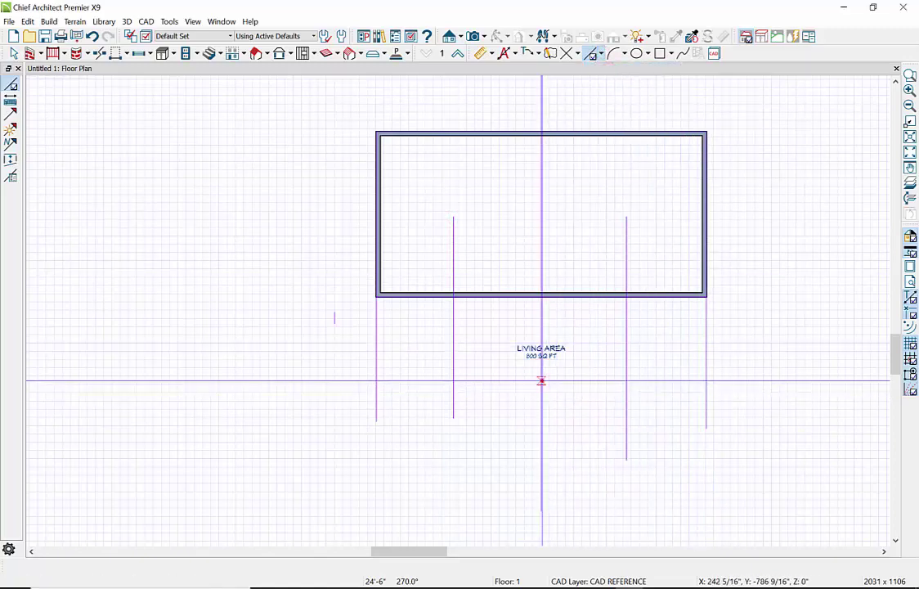
left_click_drag(541, 382, 706, 388)
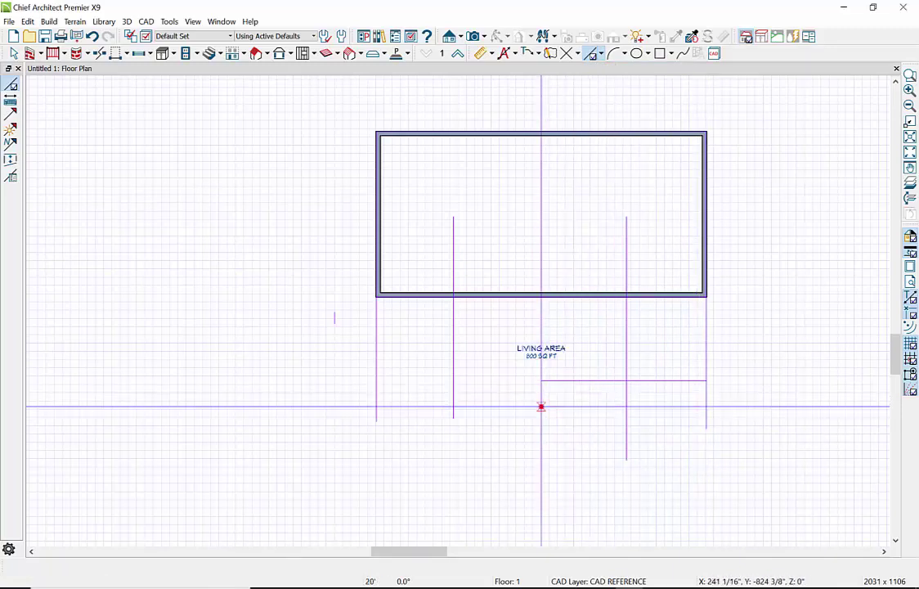
mouse_move(542, 405)
left_mouse_down()
mouse_move(366, 394)
mouse_move(375, 393)
left_mouse_up()
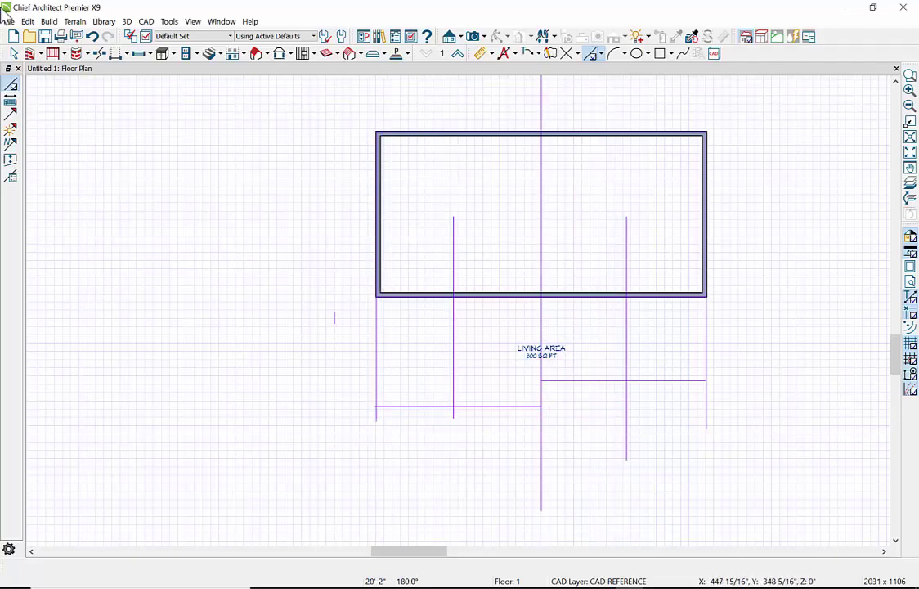
- Delete the two freehand vertical CAD lines crossing the lower wall in the left and right halves
left_click(14, 53)
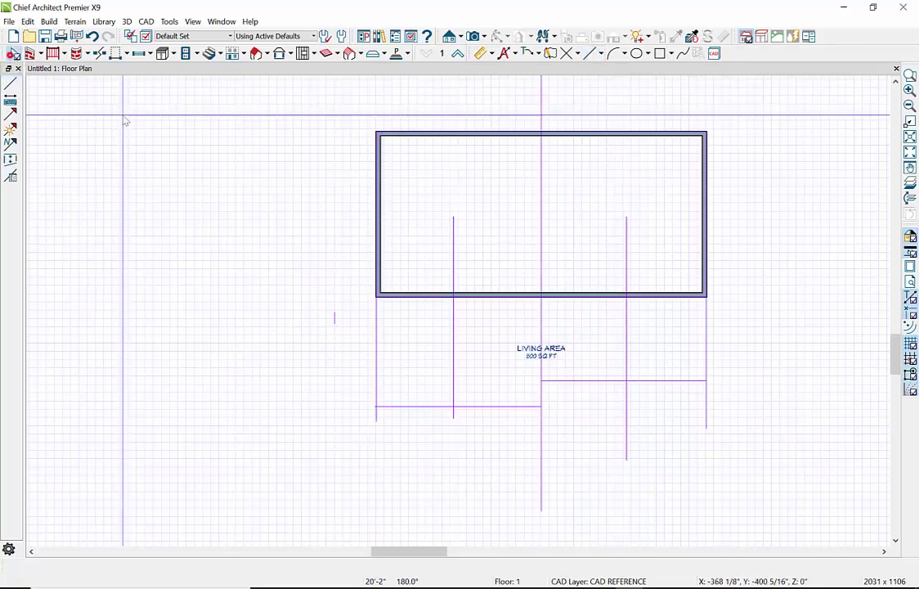
left_click(455, 243)
left_click_drag(455, 243, 629, 258)
key("Delete")
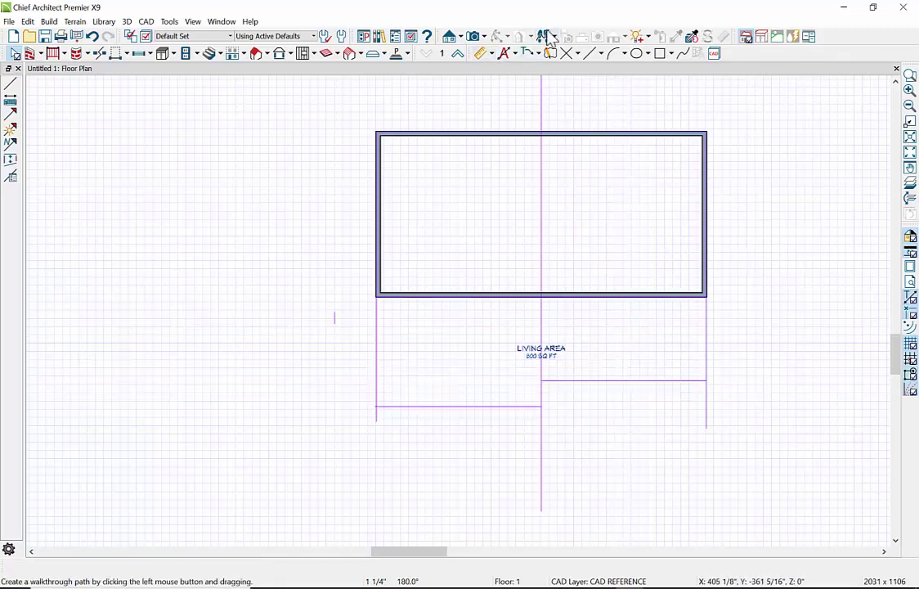
- Draw vertical CAD lines from the midpoints of both horizontal lines up into the building, about 18'-9" long at right and 23'-6" at left
left_click(601, 55)
left_click(609, 81)
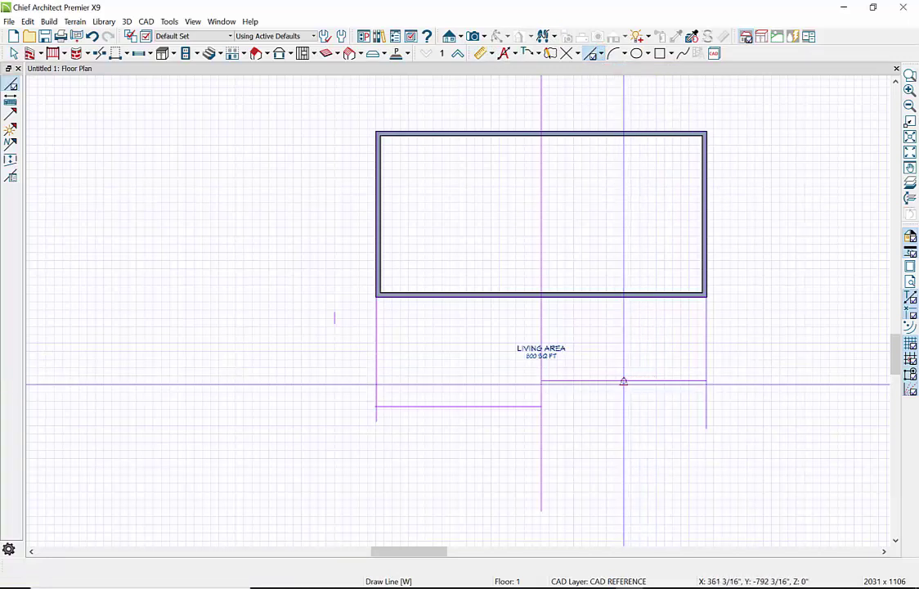
left_click_drag(623, 383, 616, 226)
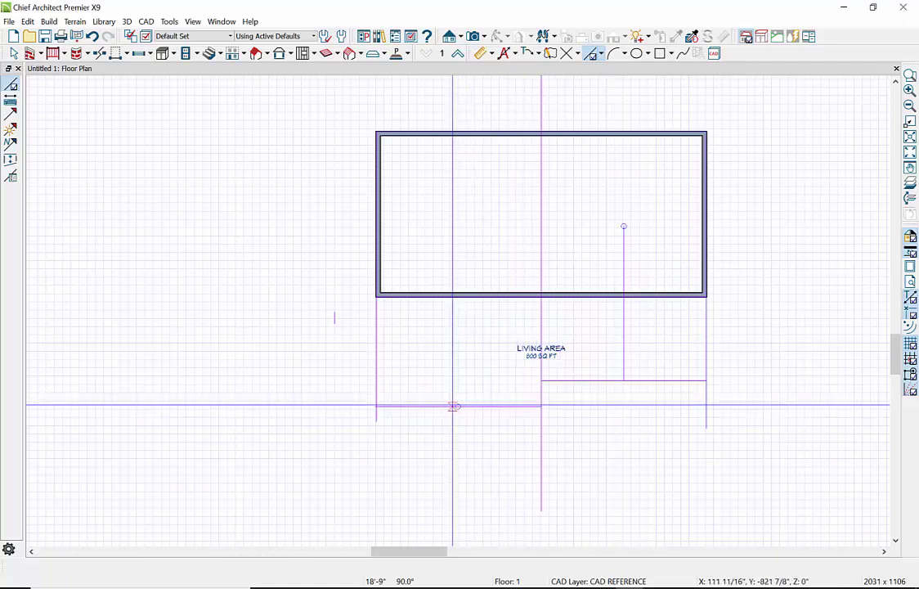
left_click_drag(457, 406, 458, 213)
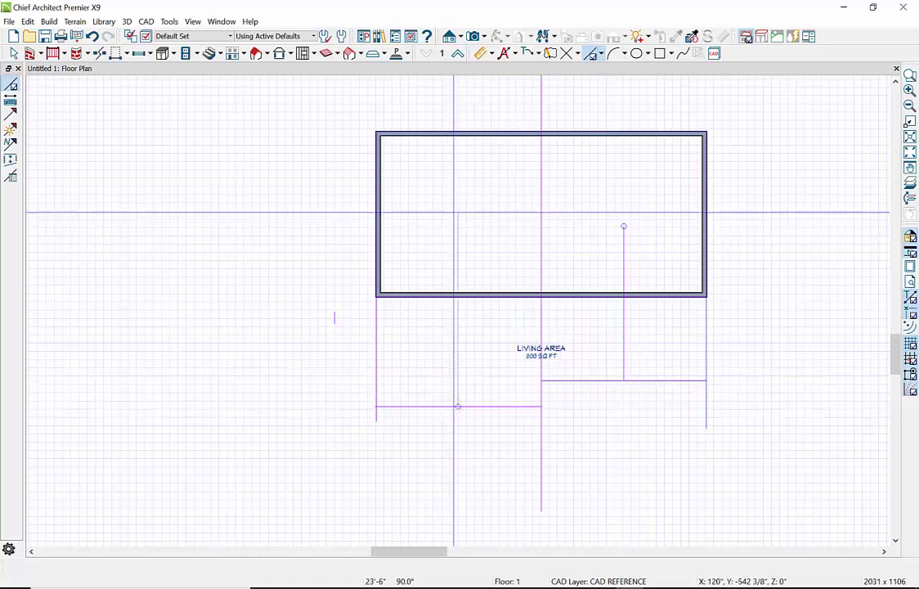
- Copy the left 16' garage door from the upper building and paste it into the new building's lower wall at the left midpoint line
scroll(696, 480, "down", 3)
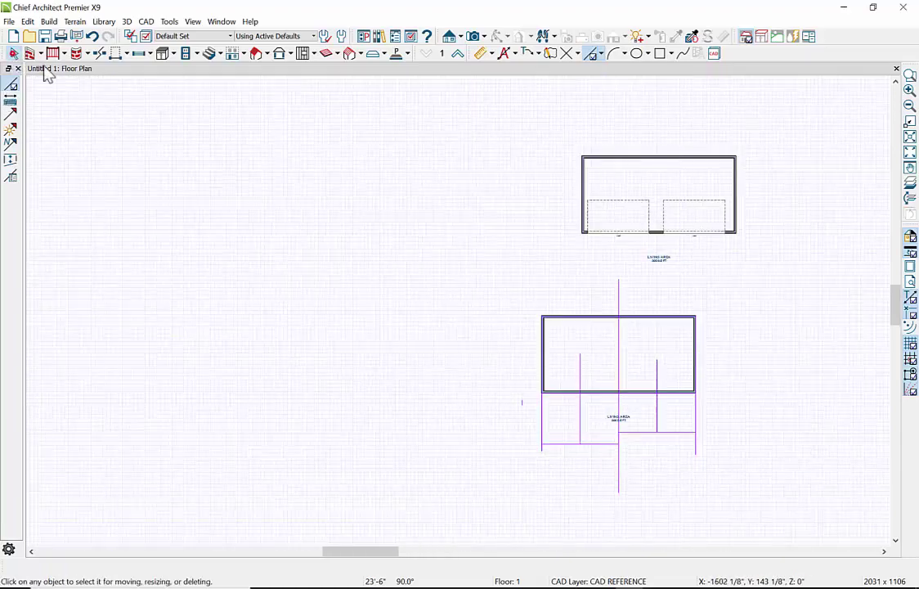
left_click(14, 53)
left_click(617, 236)
left_click(618, 235)
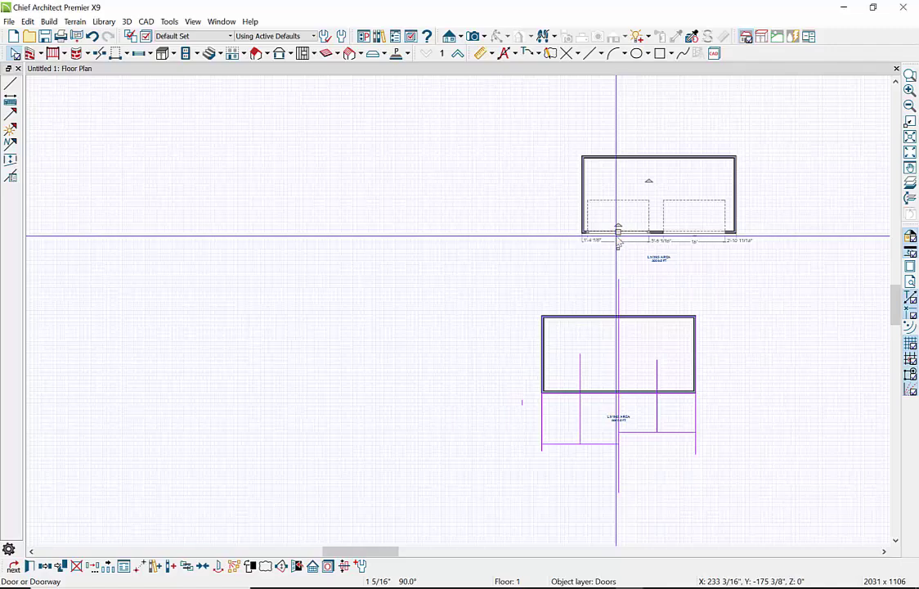
key("ctrl+c")
key("ctrl+v")
scroll(589, 490, "up", 1)
left_click(580, 474)
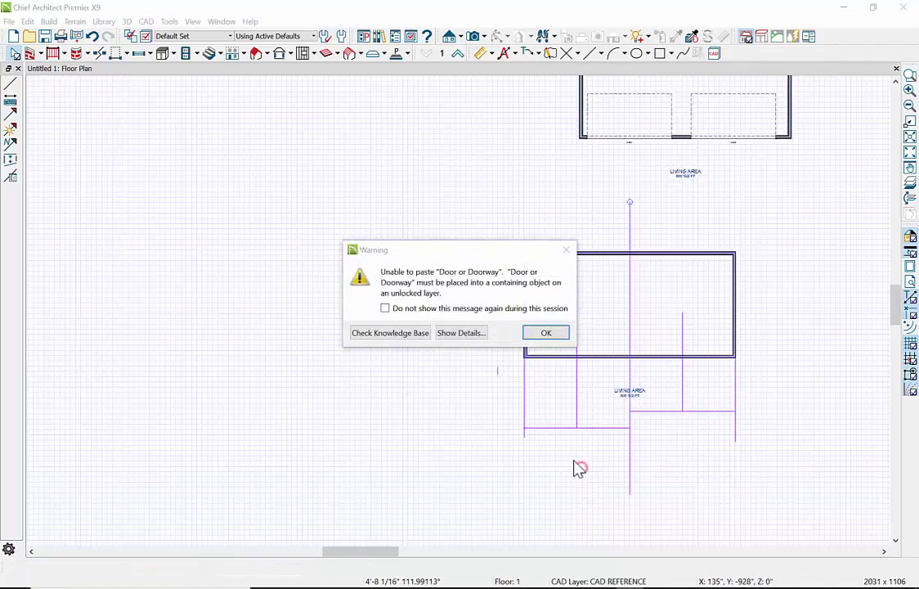
left_click(545, 334)
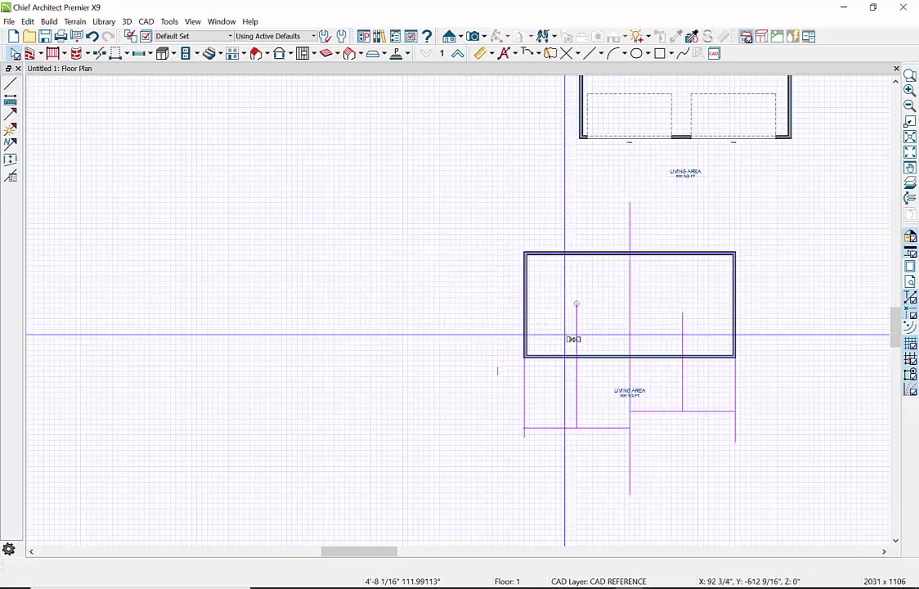
left_click(578, 358)
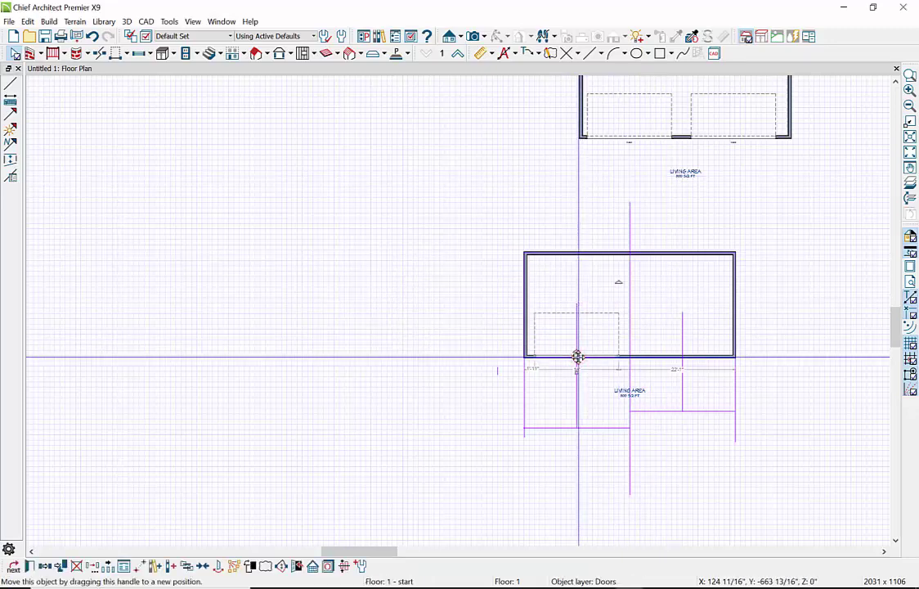
- Paste a second 16' garage door into the new building's lower wall at the right midpoint line
key("Delete")
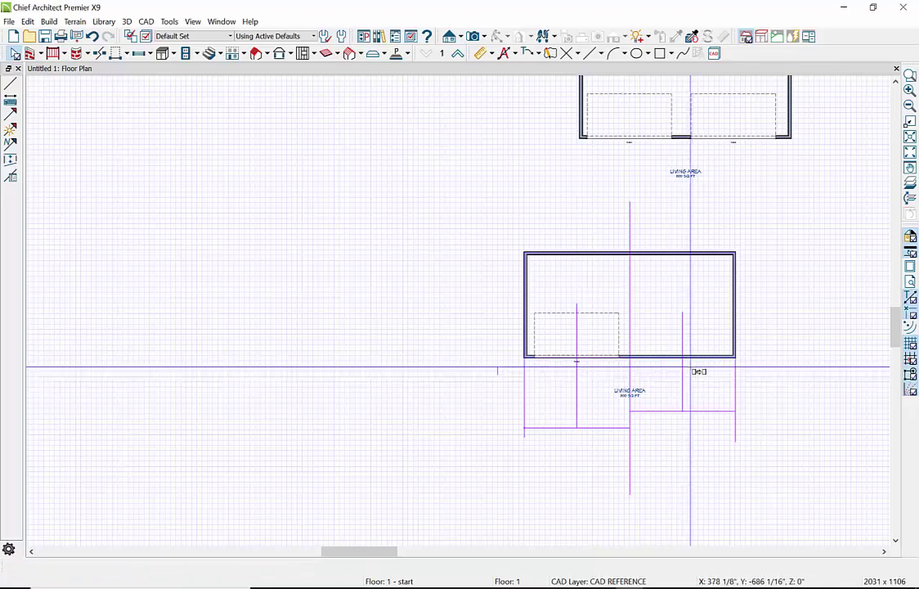
left_click(681, 359)
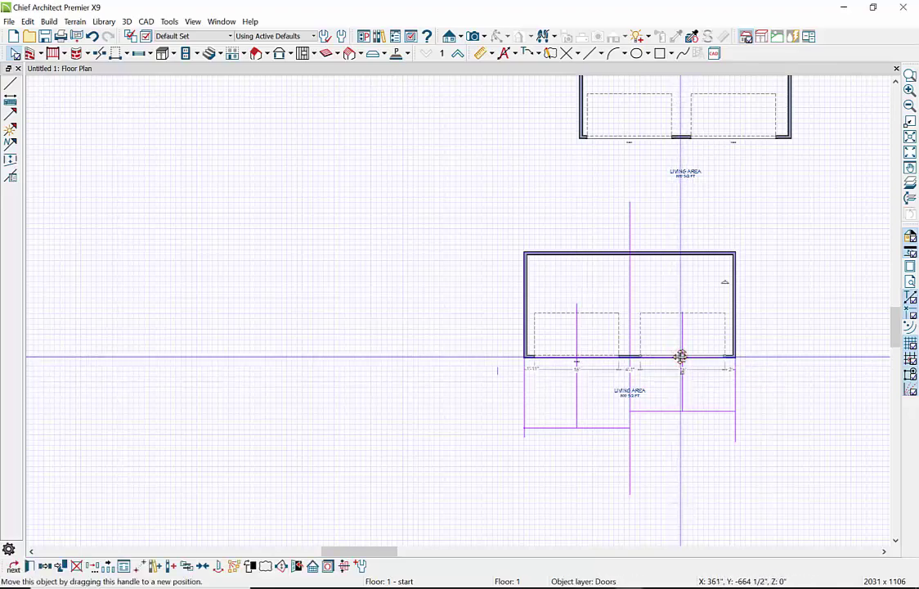
scroll(653, 404, "up", 3)
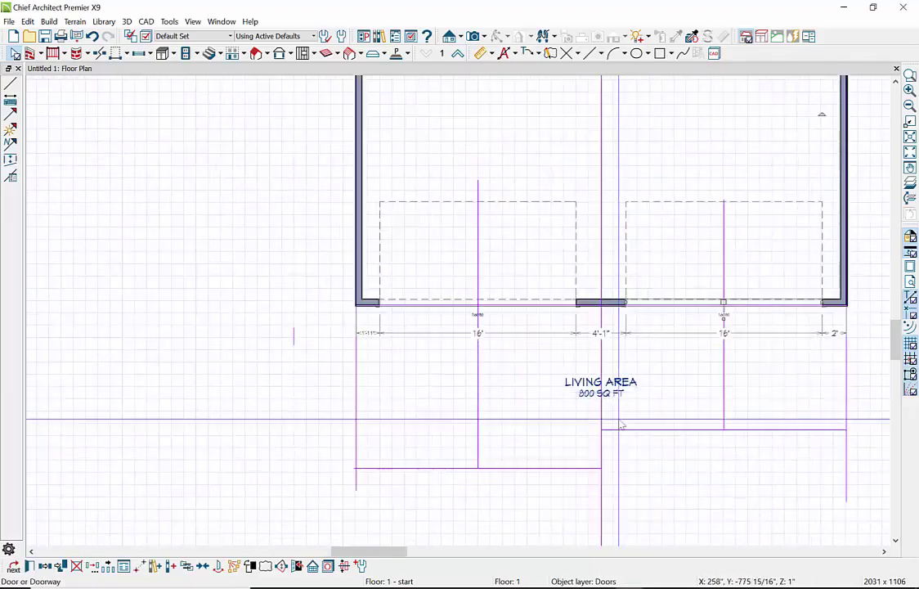
scroll(653, 399, "down", 3)
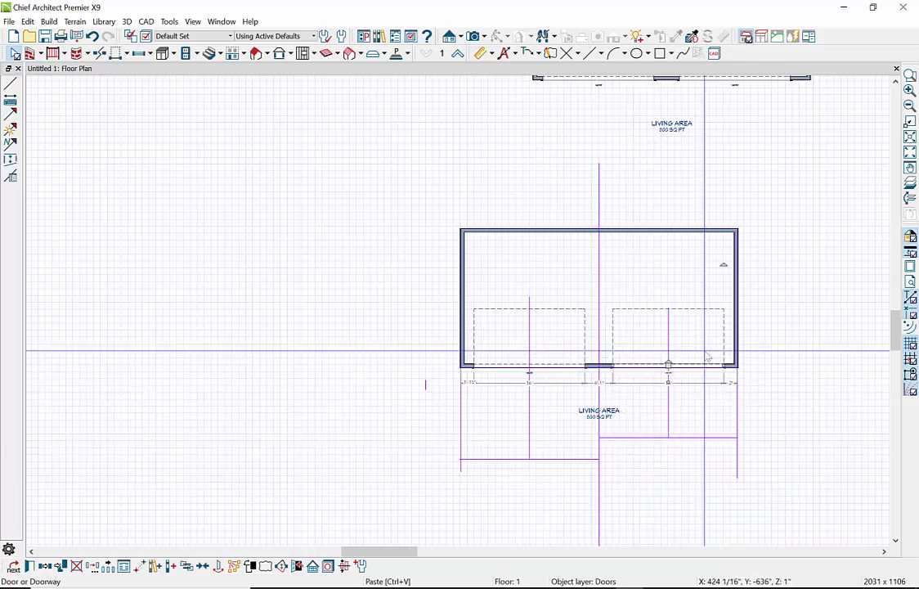
scroll(707, 356, "down", 1)
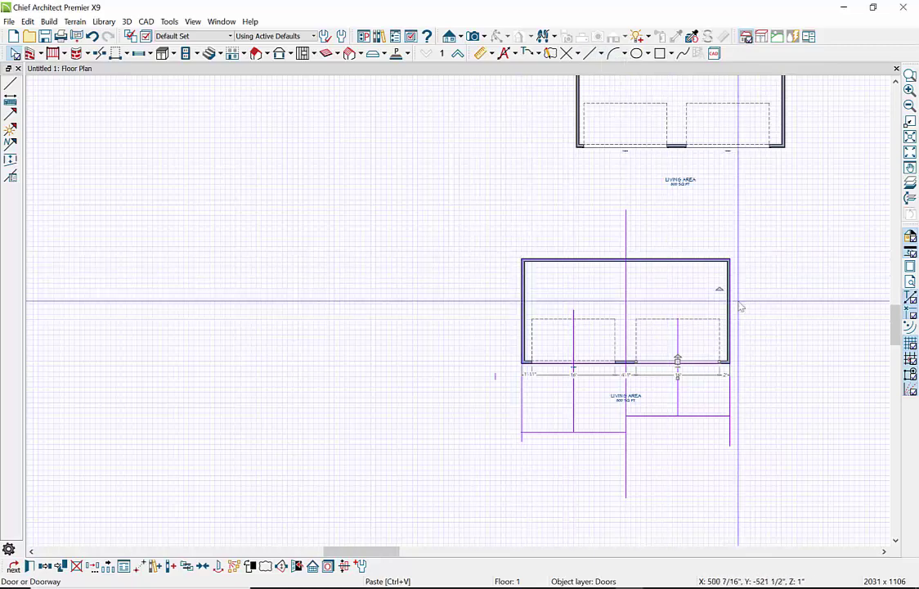
scroll(731, 277, "up", 2)
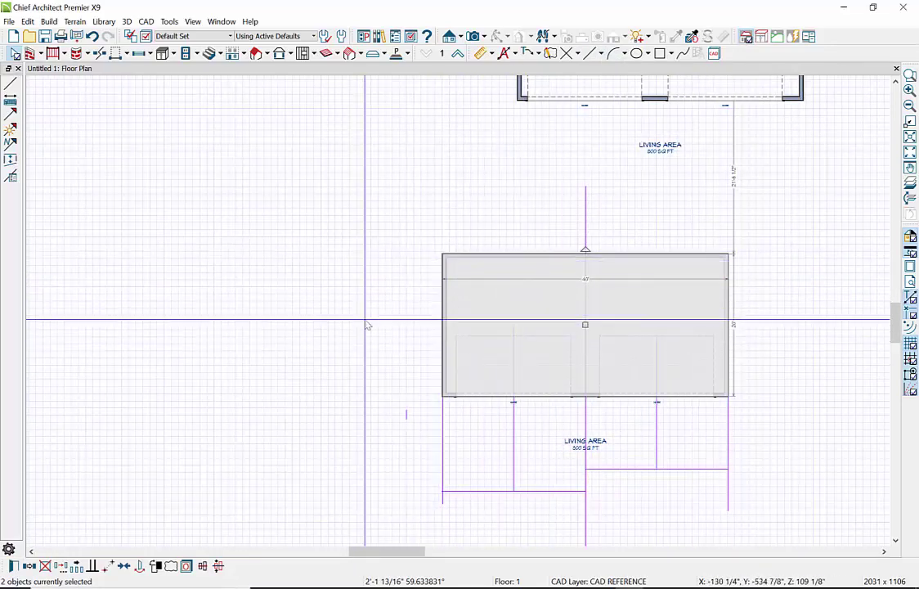
scroll(317, 297, "up", 1)
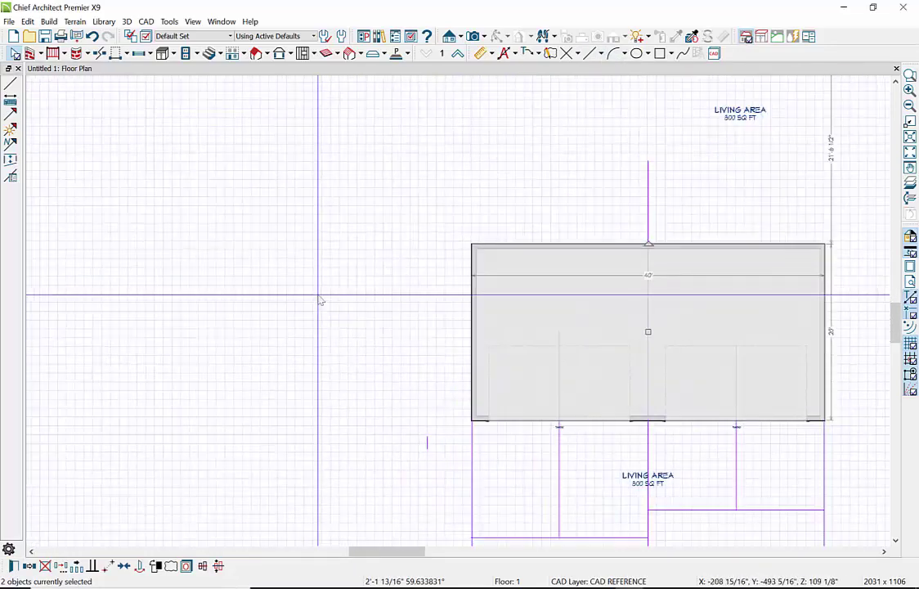
left_click(605, 55)
left_click(603, 71)
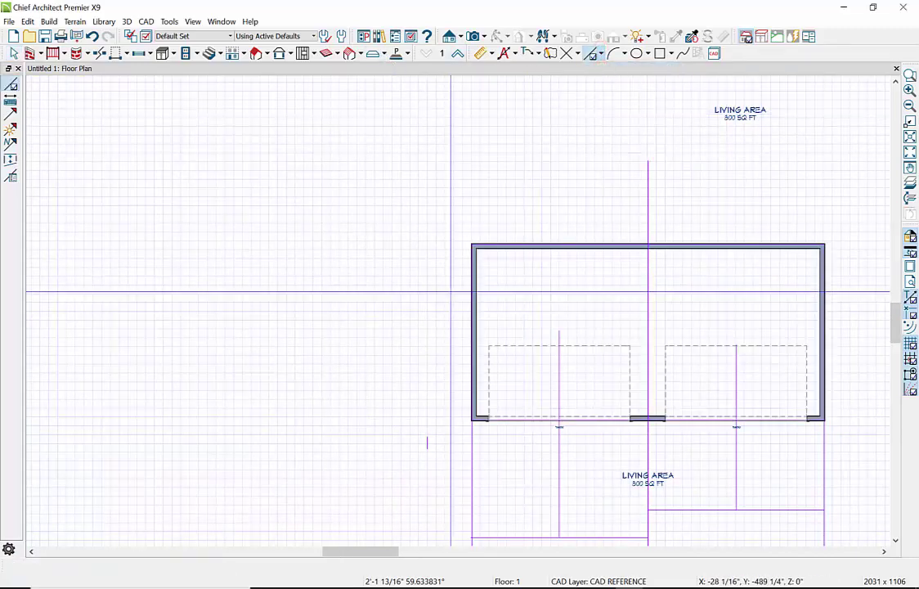
left_click(14, 54)
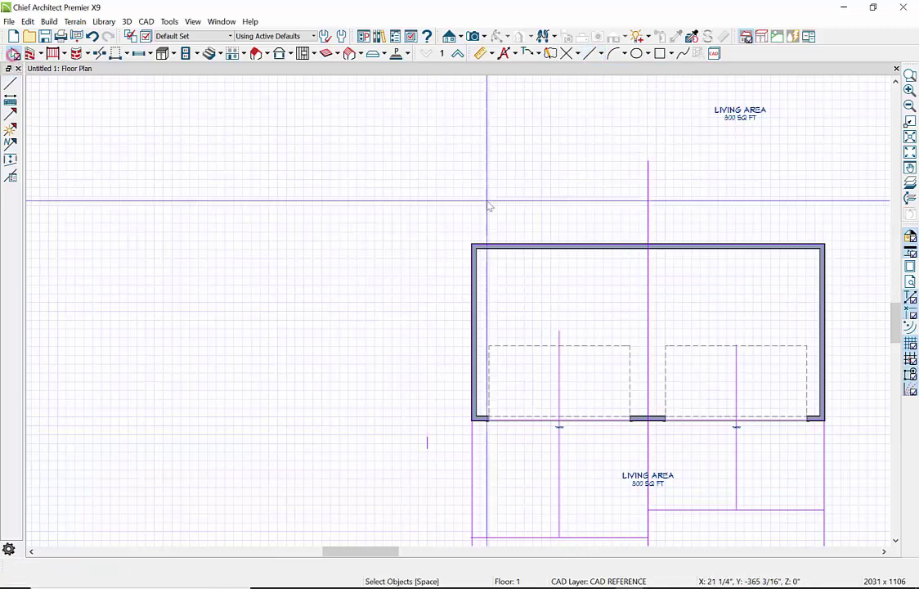
- Change the color of the vertical CAD line through the middle of the new building to red
left_click(648, 208)
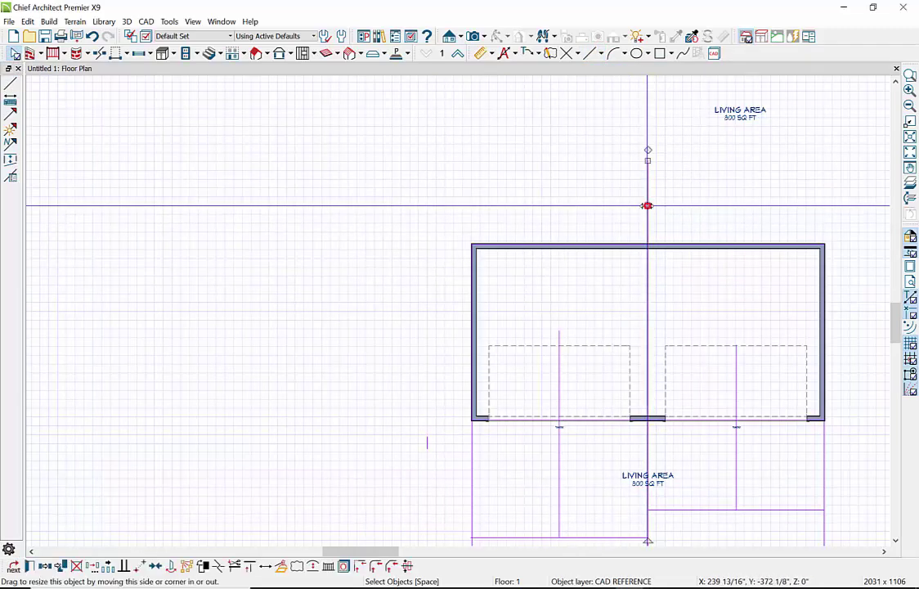
left_click(28, 566)
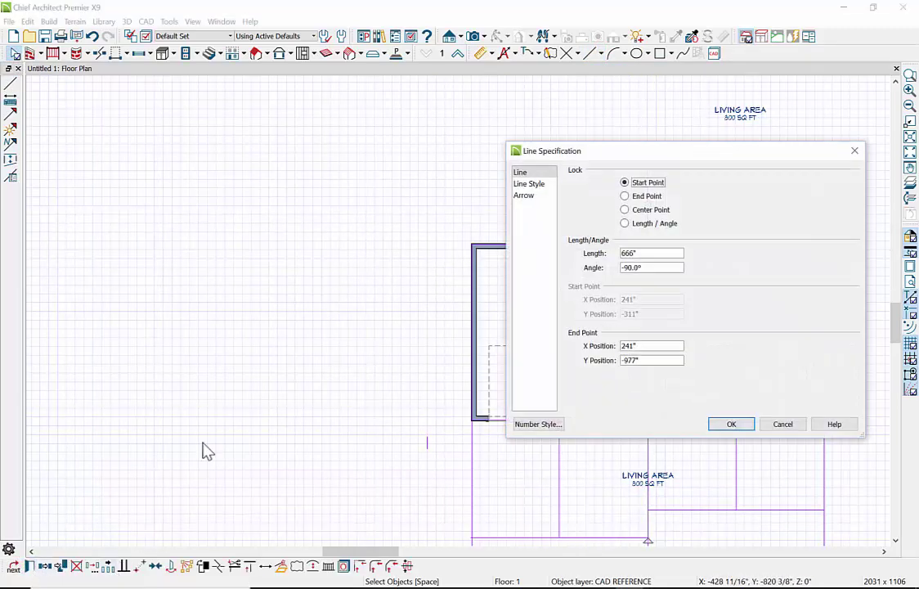
left_click(533, 184)
left_click(695, 208)
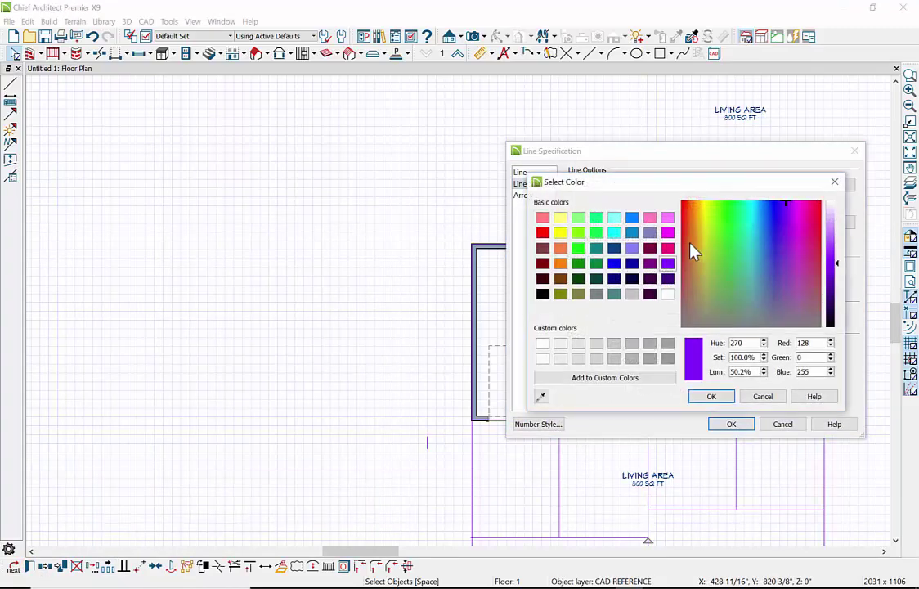
left_click(711, 396)
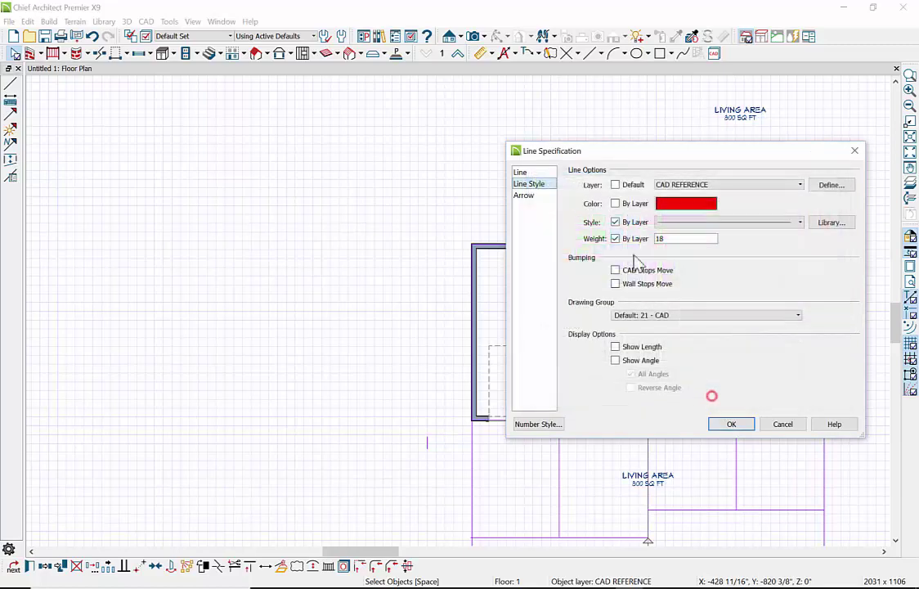
- Put the vertical center line on the "CAD, Default" layer and give it the long-short dash centerline style
left_click(800, 184)
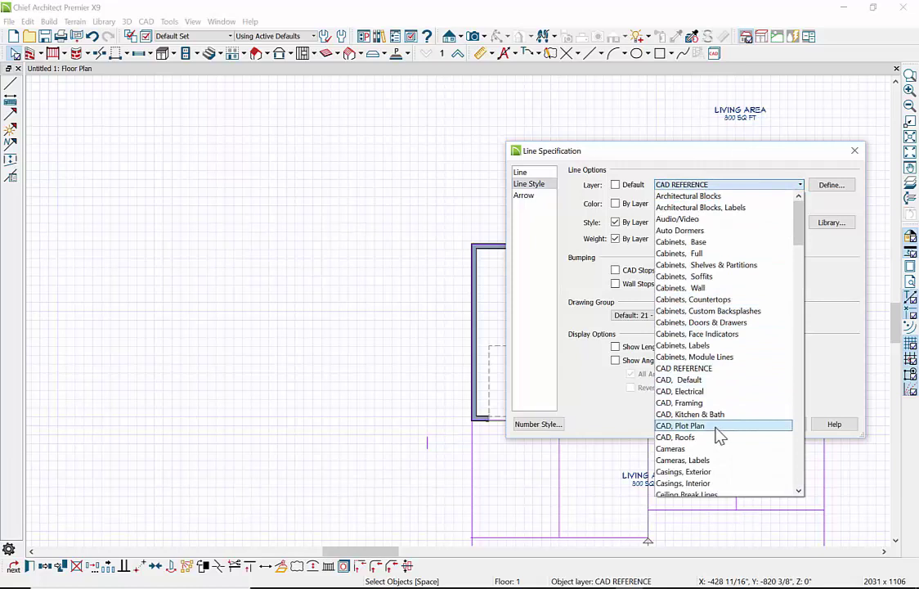
left_click(720, 380)
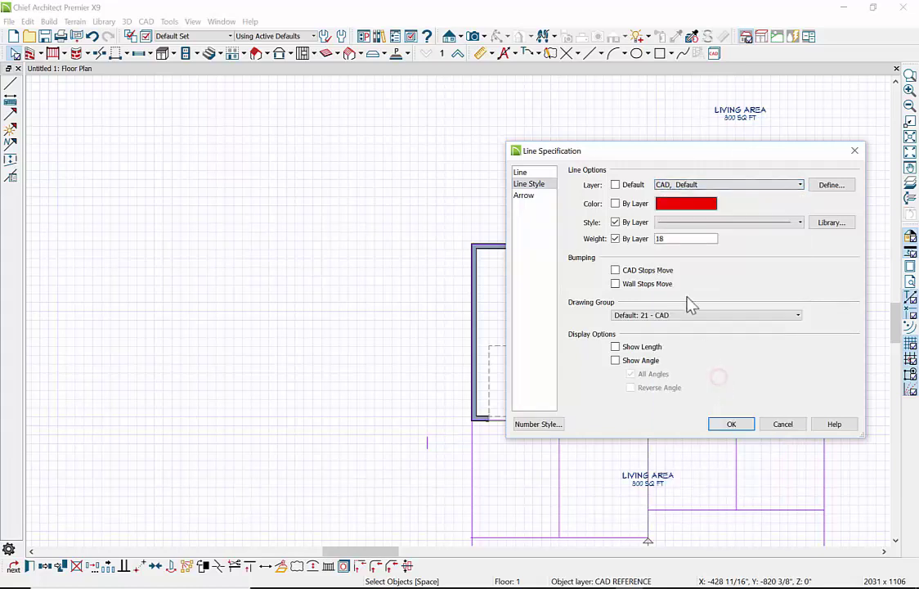
left_click(800, 223)
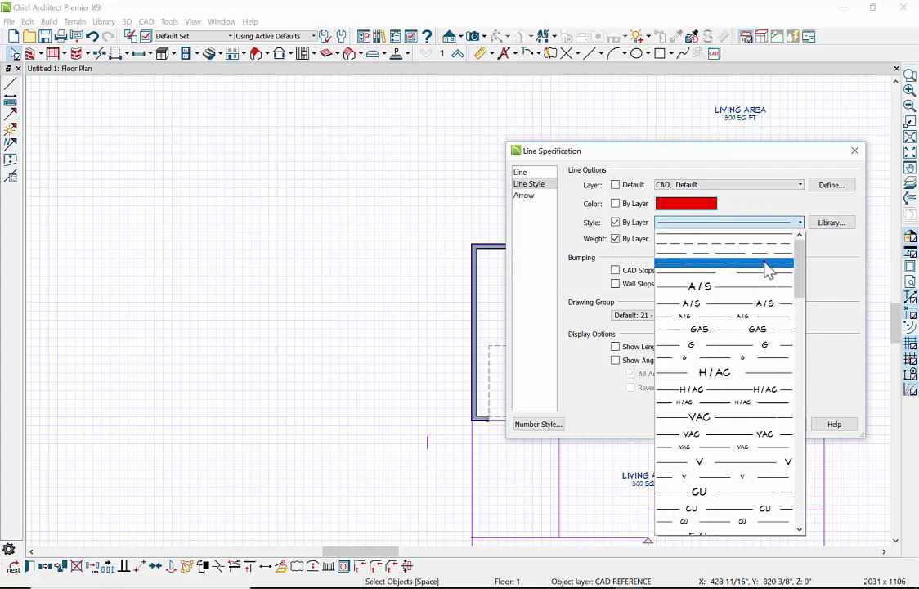
left_click(759, 253)
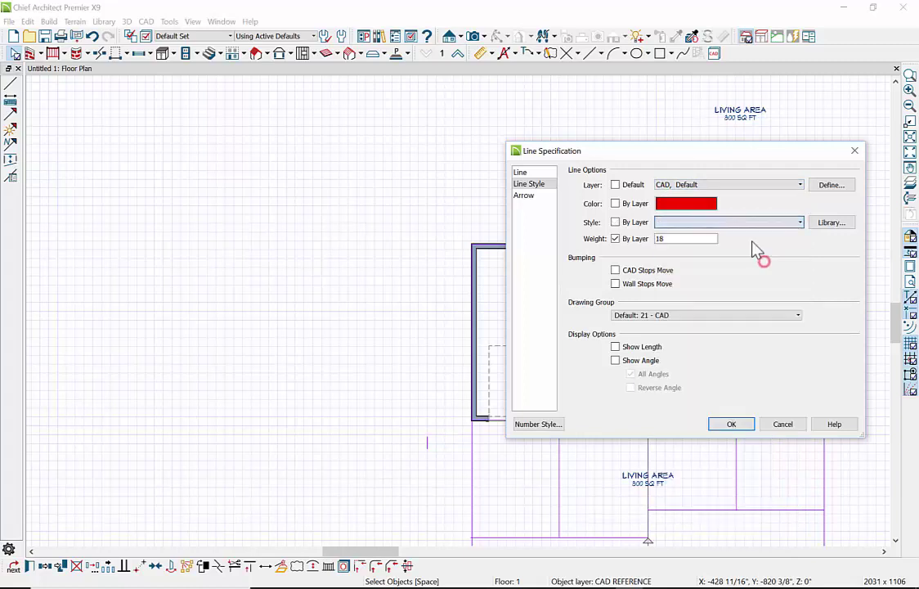
left_click(733, 424)
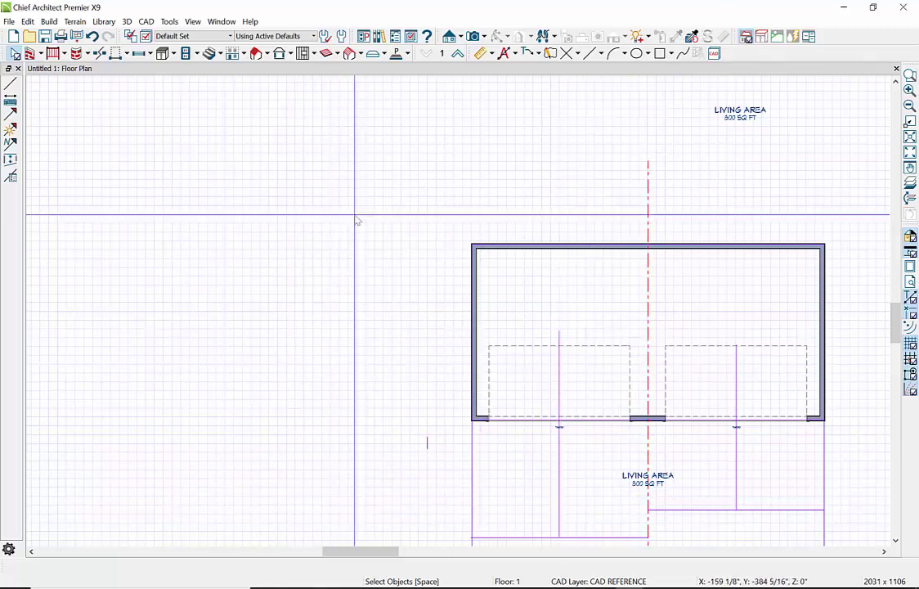
- Draw a horizontal CAD line about 21'-4" long across the vertical centerline, above the garage doors
scroll(405, 278, "up", 2)
scroll(407, 274, "down", 3)
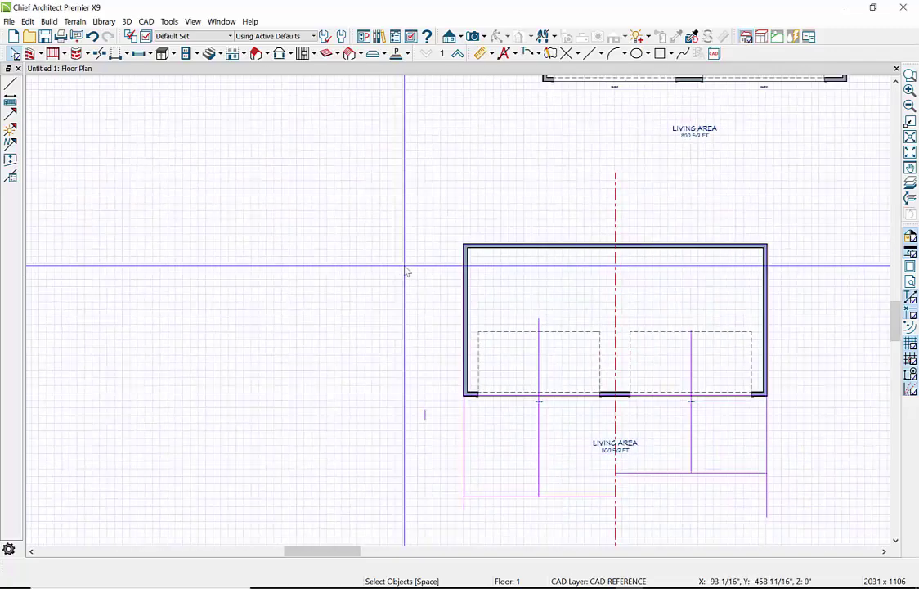
scroll(406, 271, "down", 1)
scroll(450, 397, "up", 2)
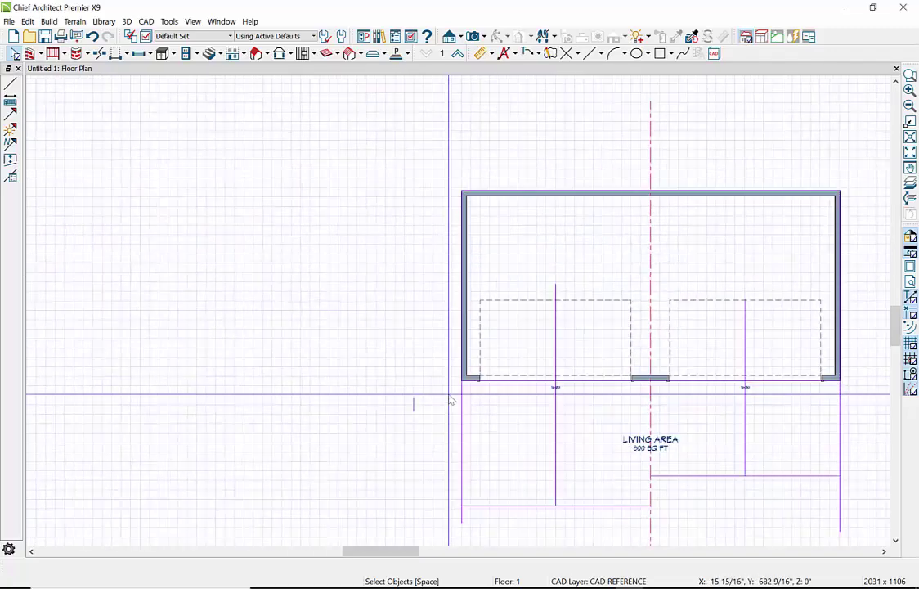
left_click(602, 54)
left_click(605, 69)
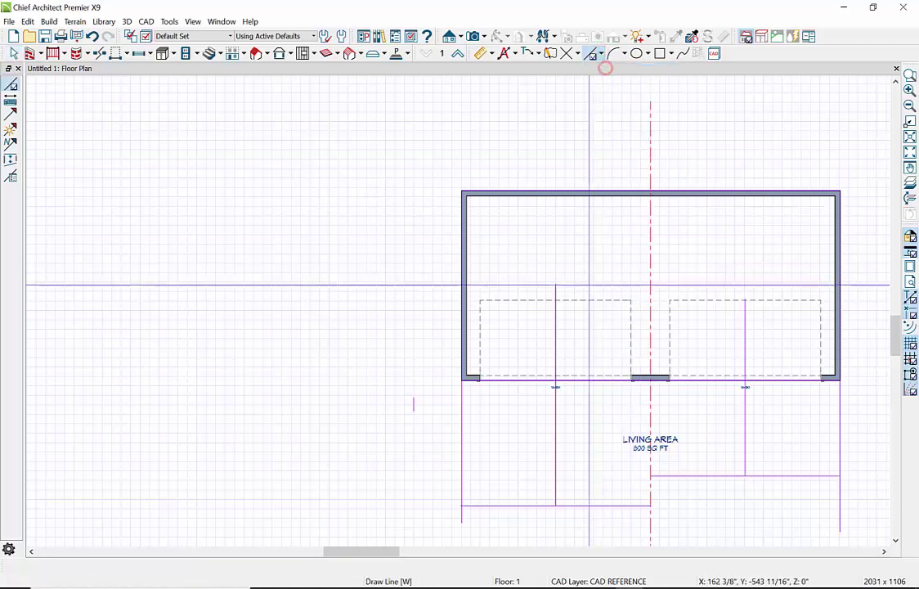
left_click_drag(565, 267, 767, 267)
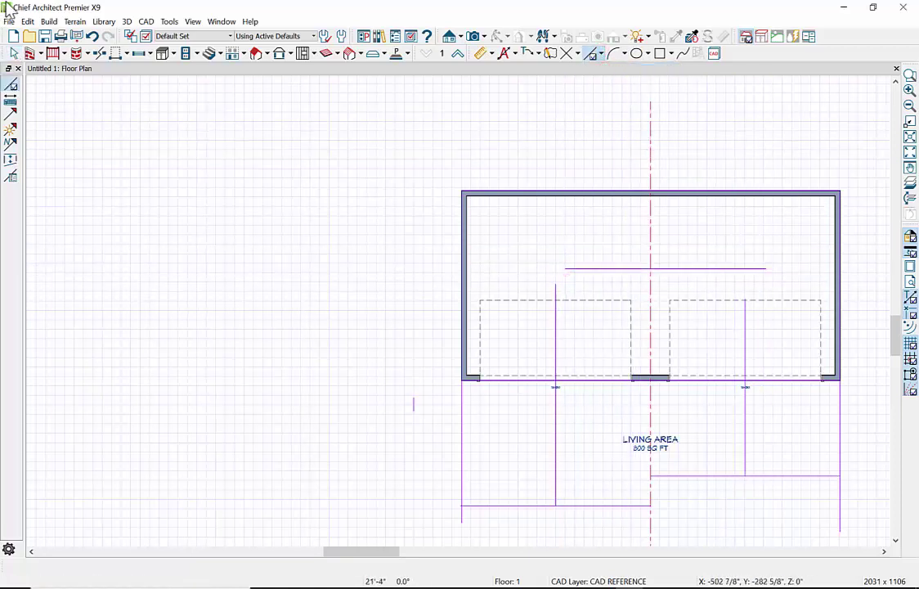
left_click(15, 54)
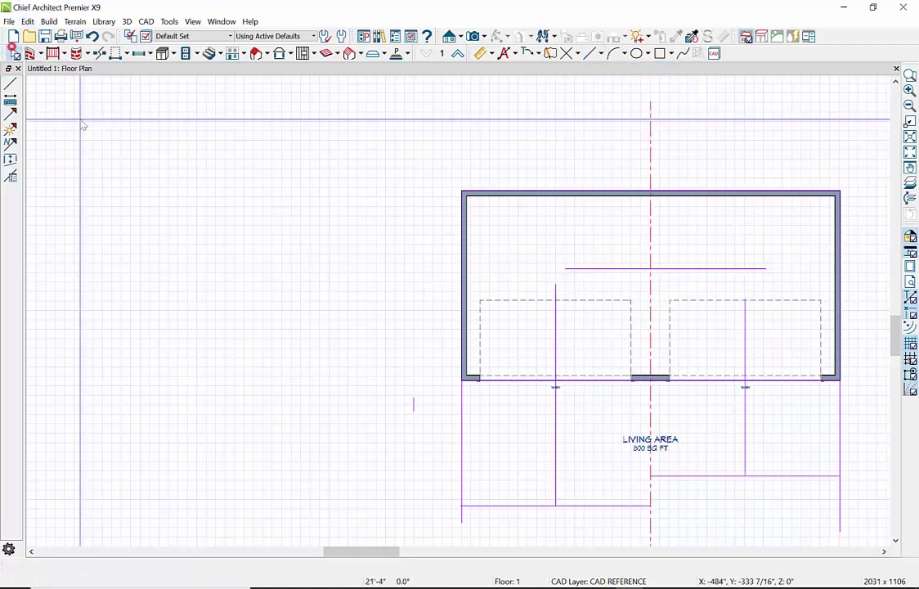
- Center the horizontal CAD line between the building's upper and lower walls using Center Object
left_click(620, 268)
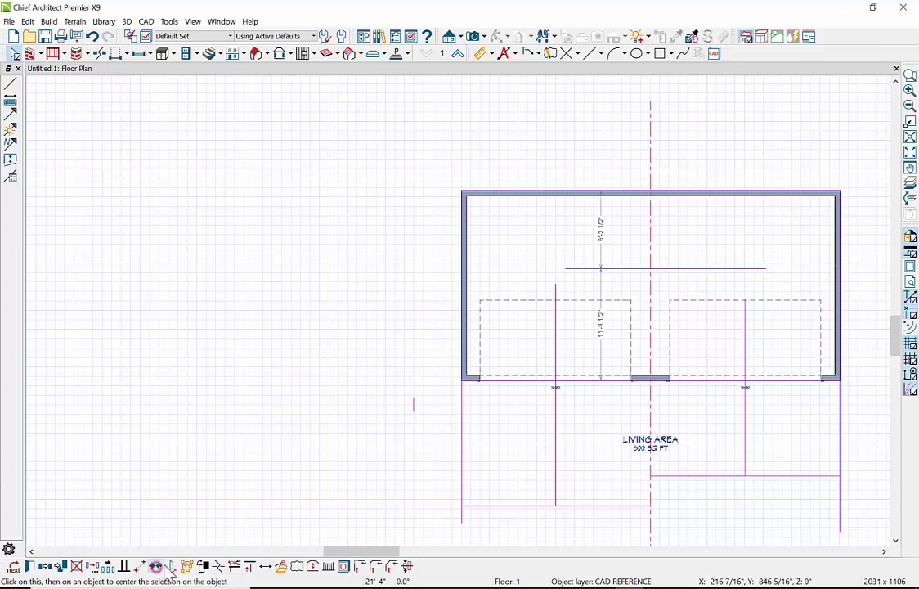
left_click(166, 569)
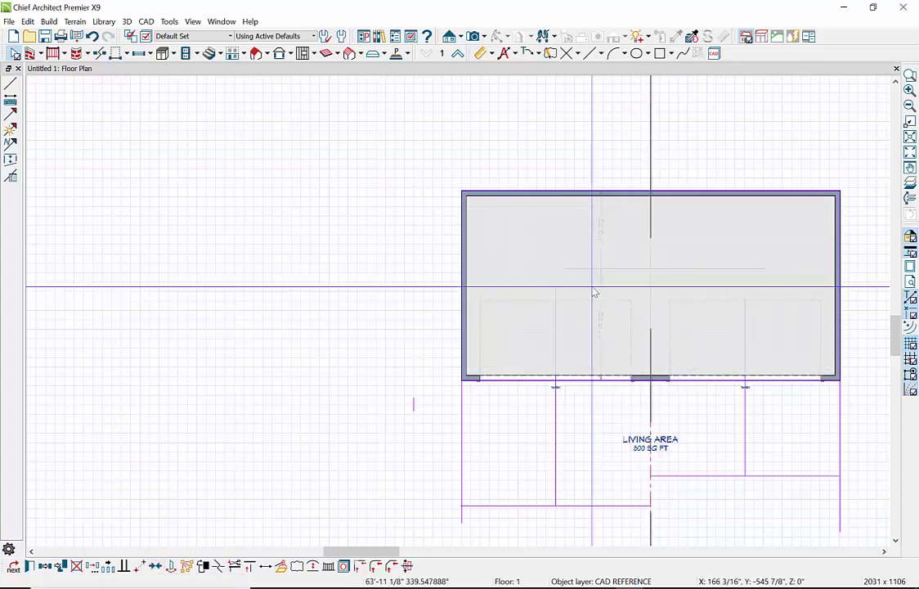
left_click(489, 282)
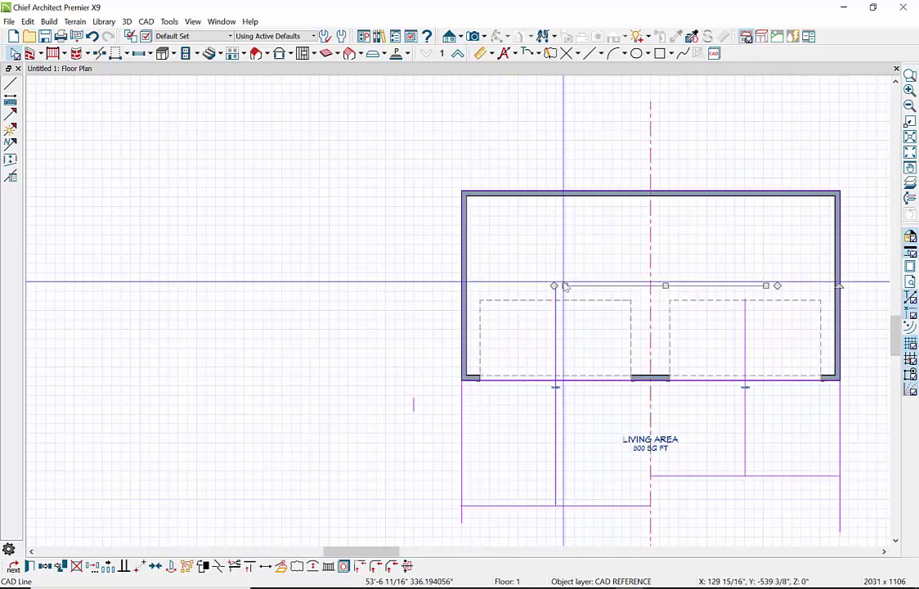
- Extend the horizontal line past both side walls to about 53'-7" and match it to the red vertical centerline with the Object Painter
left_click_drag(561, 286, 365, 288)
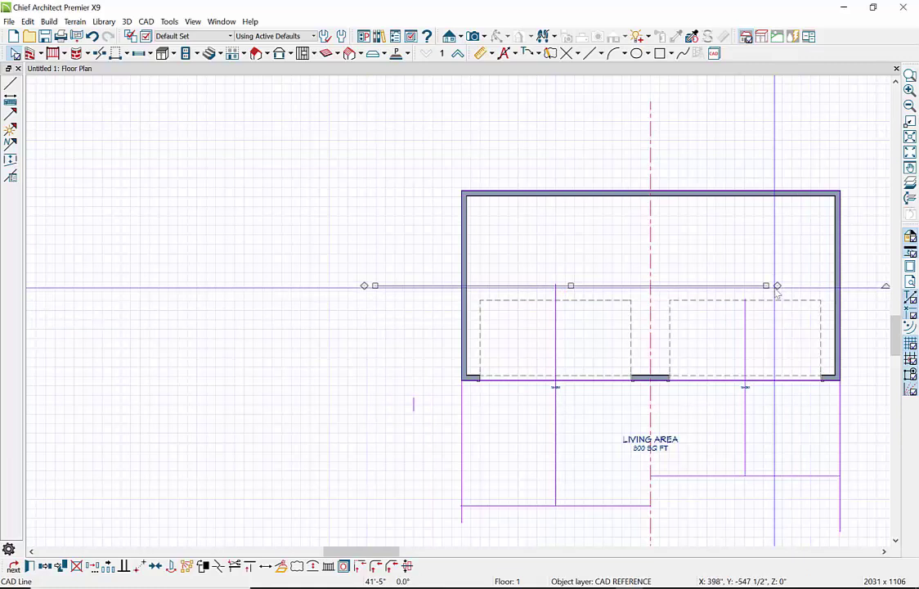
left_click_drag(777, 286, 885, 285)
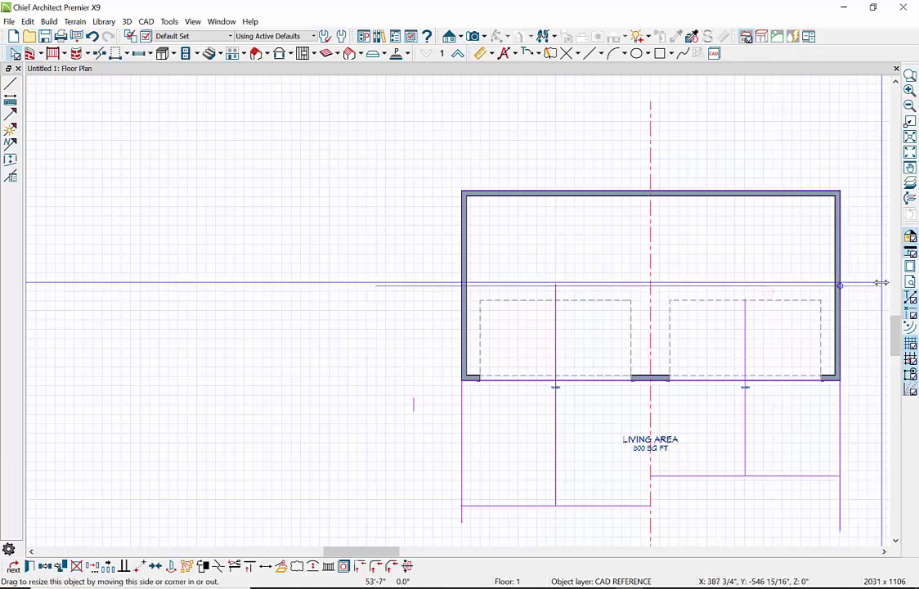
left_click(693, 37)
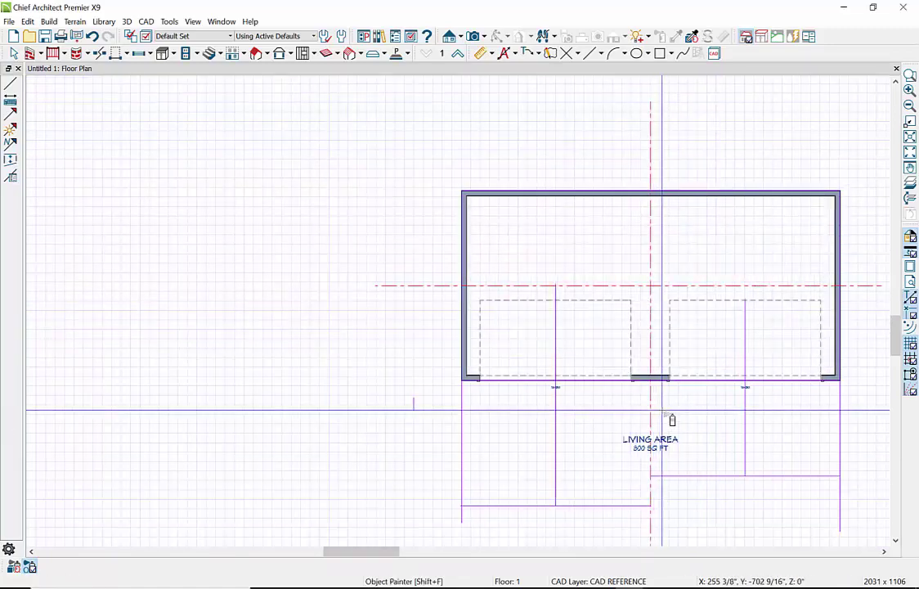
- Draw a small CAD circle about 7 13/16" in diameter beside the intersection of the two centerlines
scroll(672, 419, "up", 1)
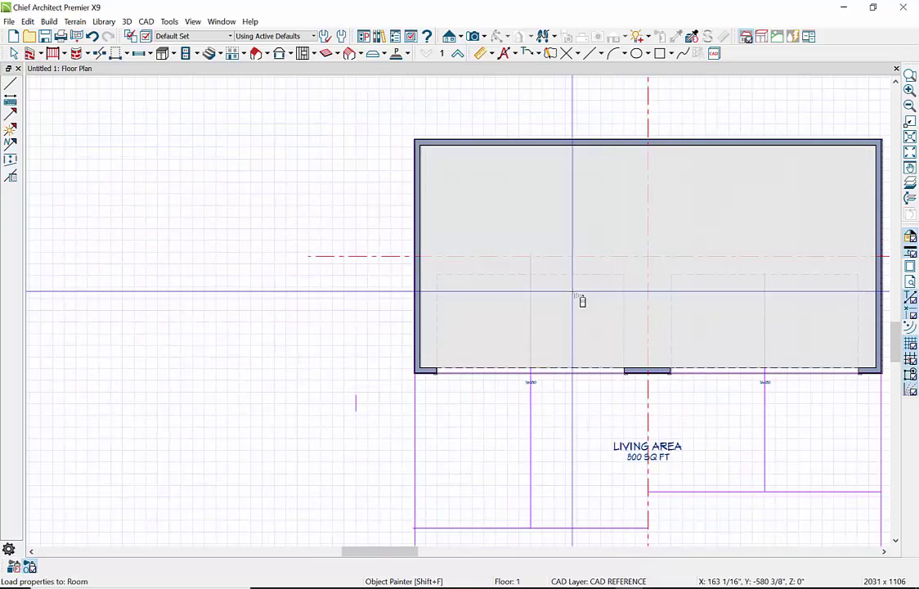
left_click(646, 70)
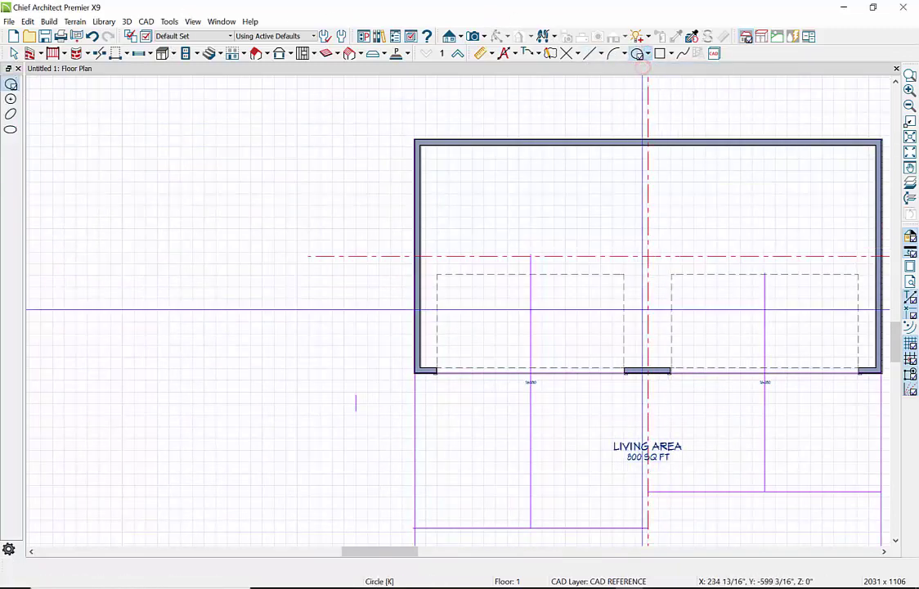
scroll(647, 299, "up", 5)
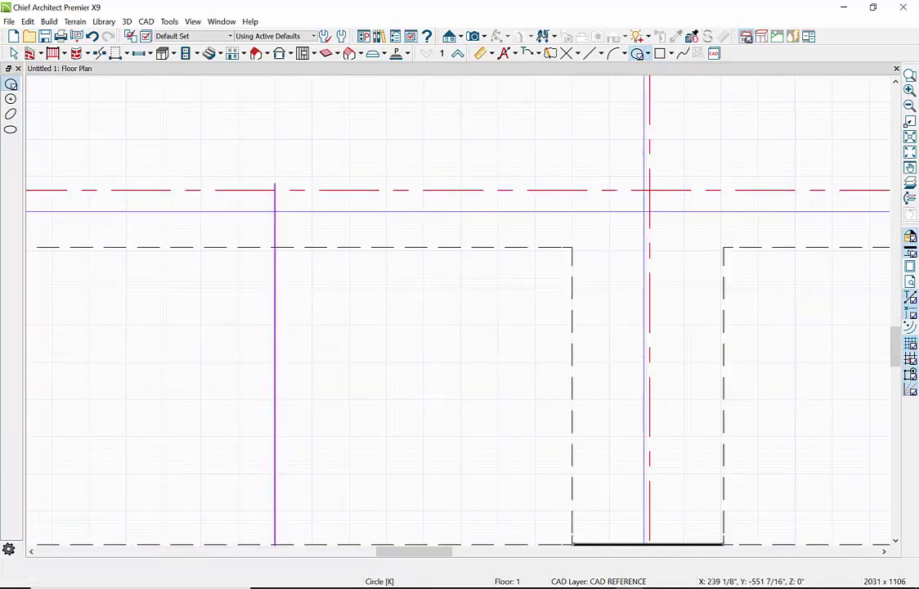
left_click_drag(646, 192, 672, 180)
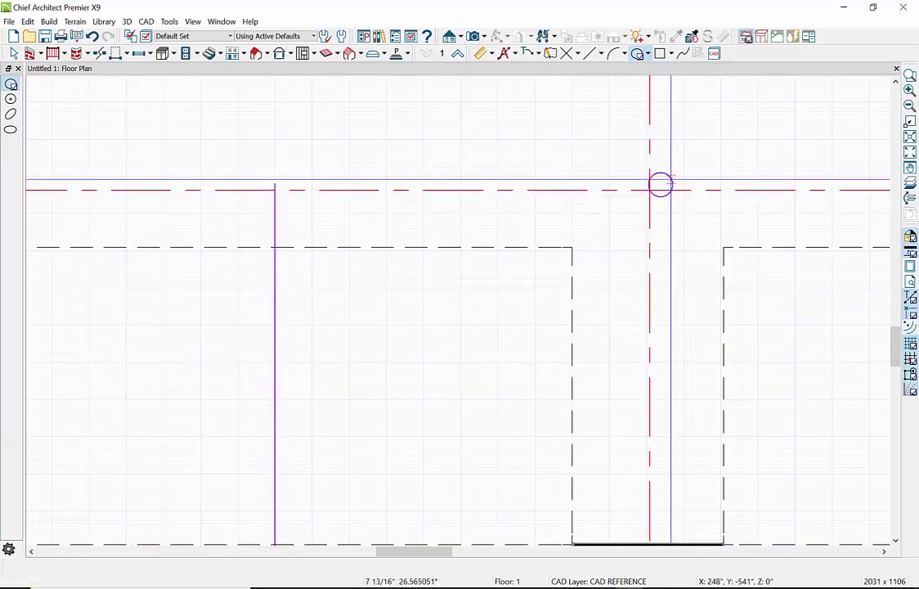
left_click(14, 53)
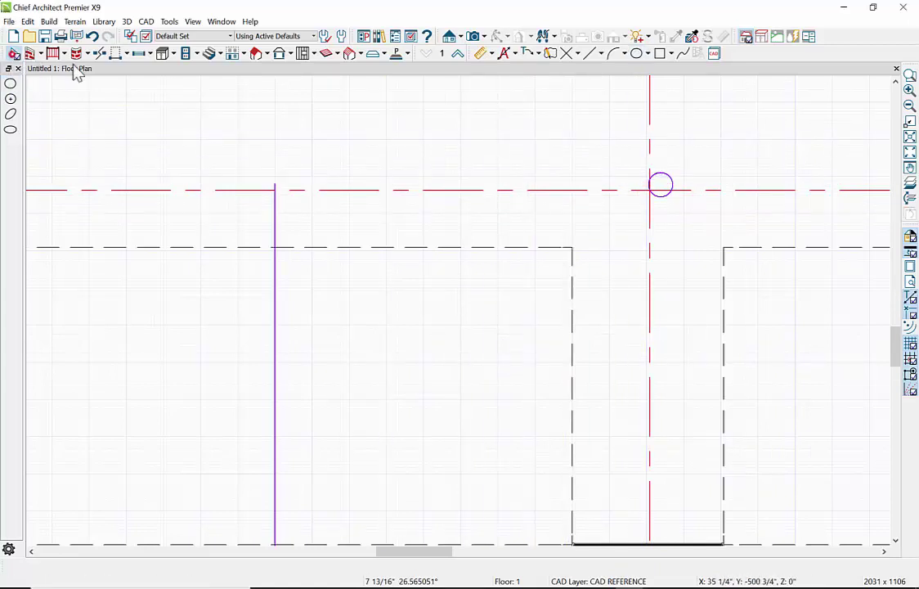
- Give the small circle a solid fill in dark purple (Red 64, Green 0, Blue 64)
left_click(651, 185)
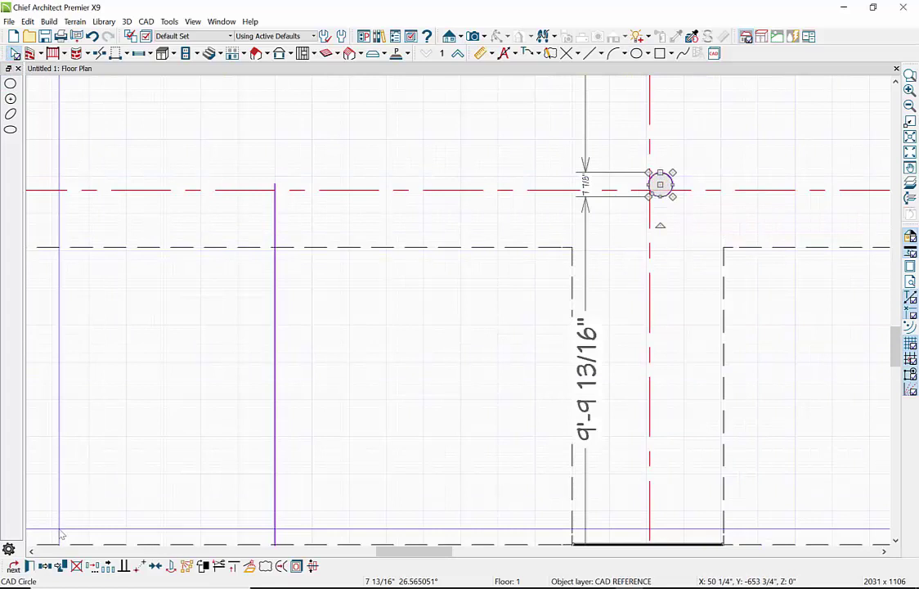
left_click(32, 566)
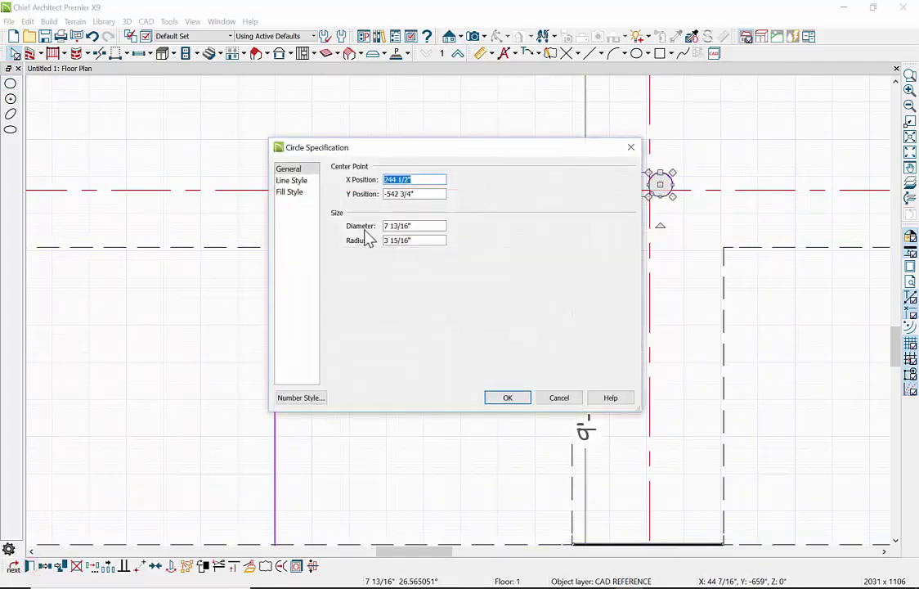
left_click(295, 193)
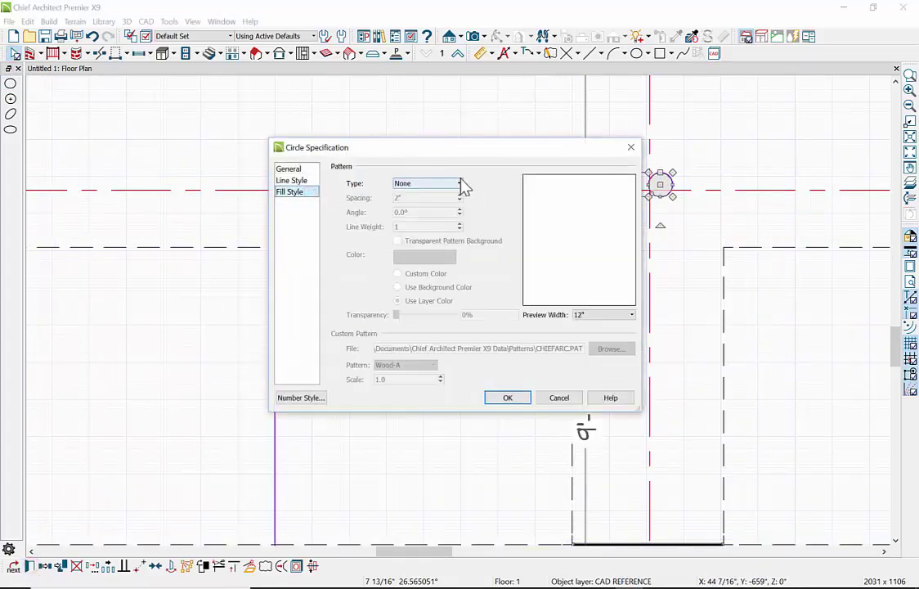
left_click(460, 183)
left_click(431, 208)
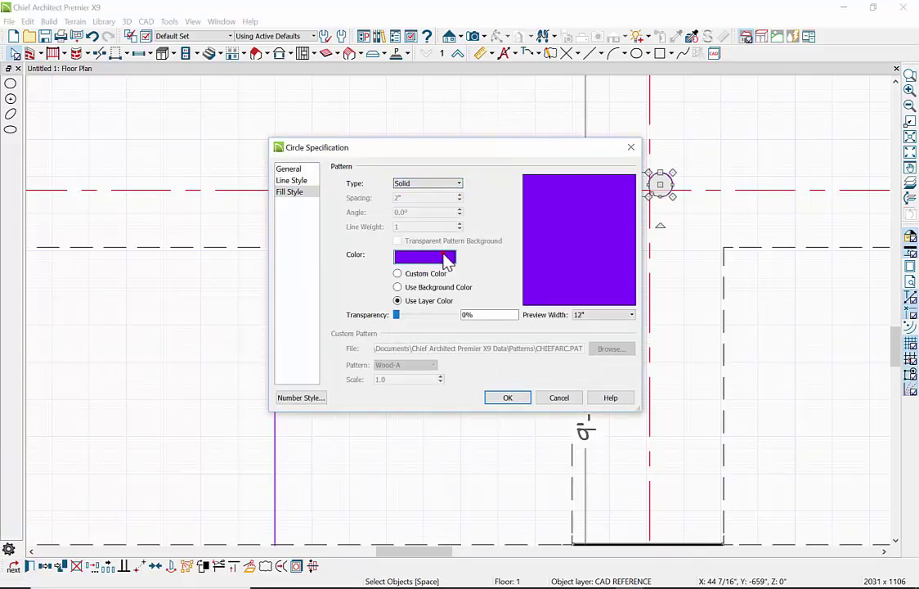
left_click(447, 258)
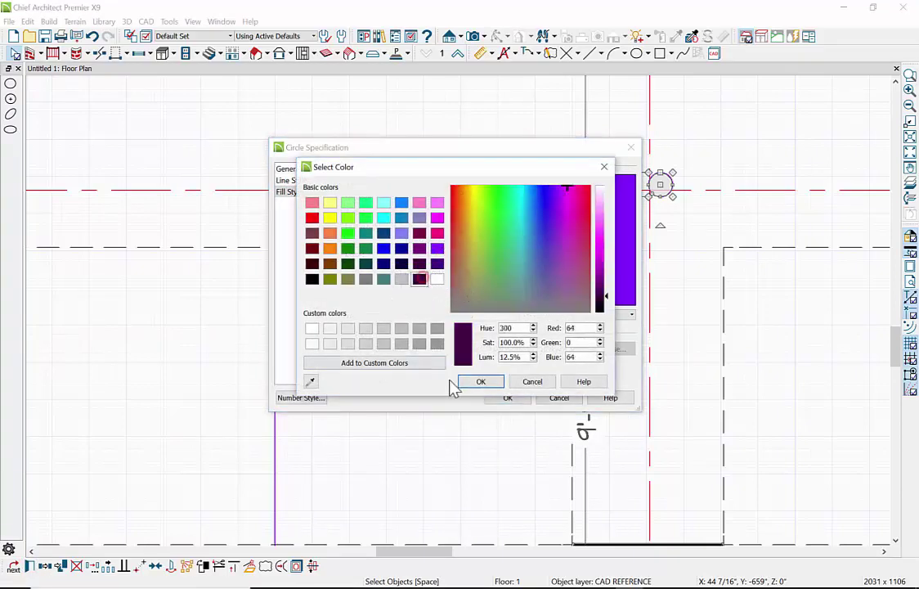
left_click(481, 382)
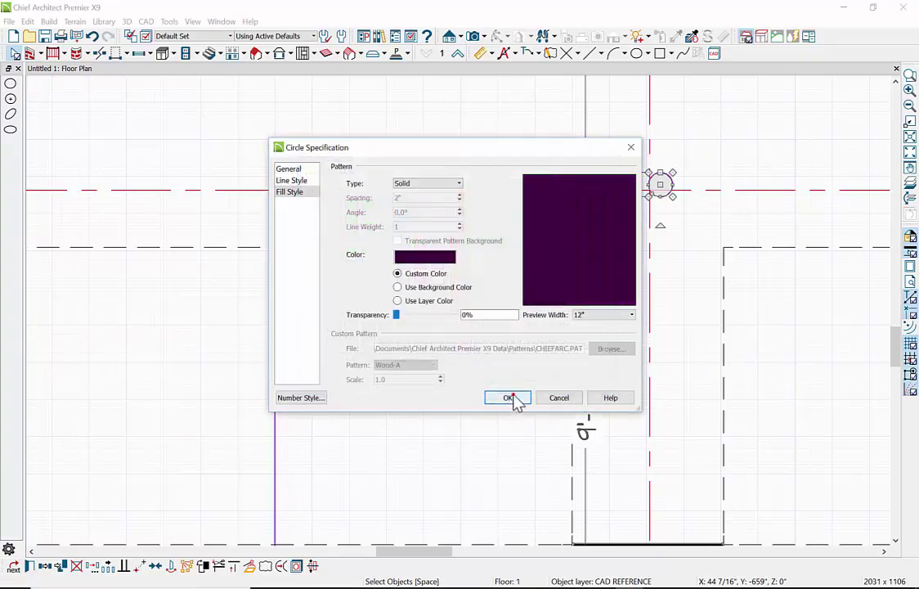
left_click(511, 399)
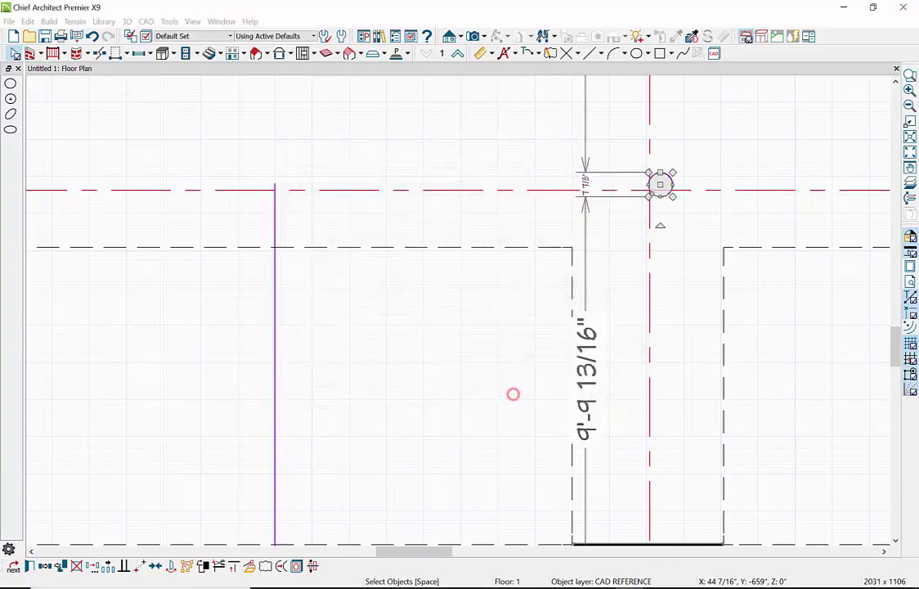
- Move the filled circle point to point from its center onto the intersection of the two centerlines
left_click(142, 567)
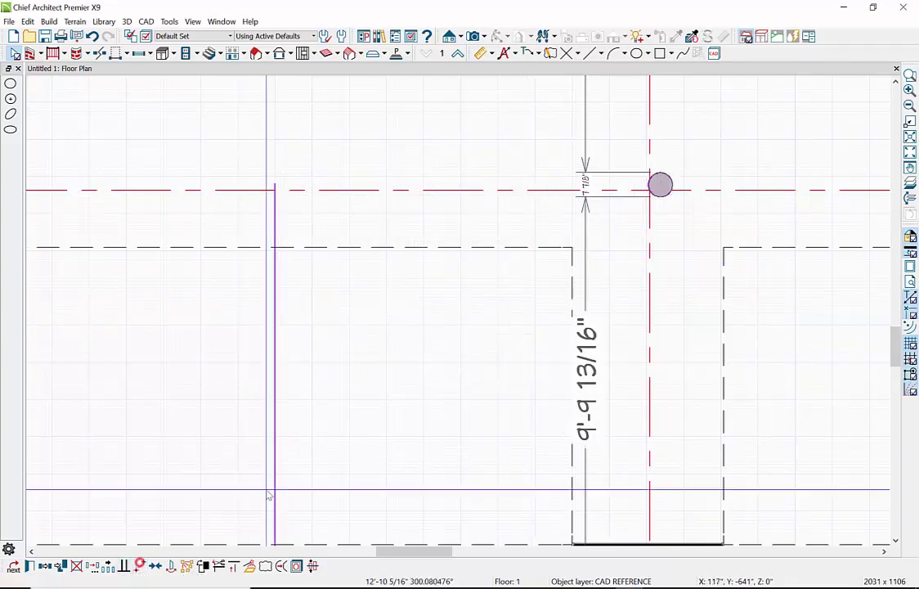
left_click(661, 185)
left_click(649, 190)
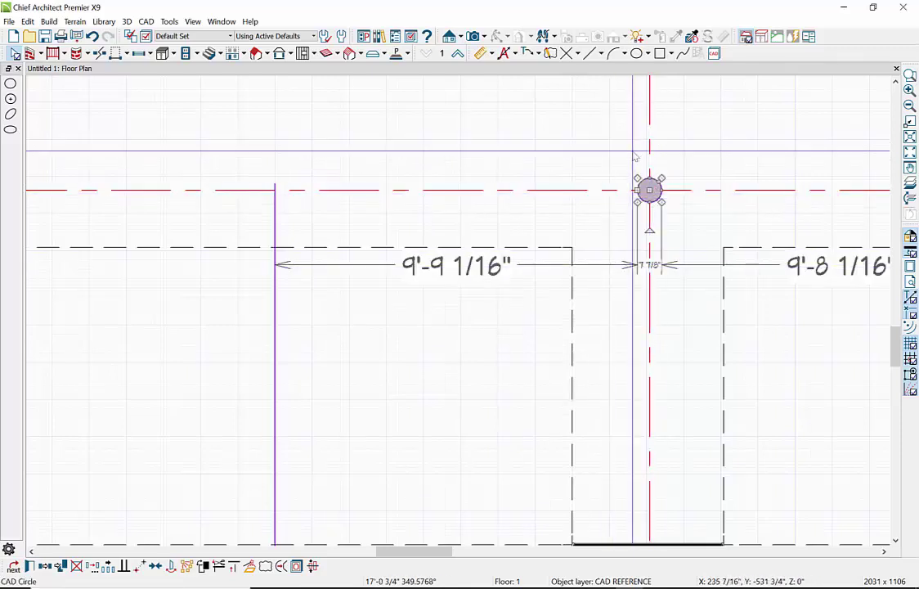
scroll(531, 248, "down", 2)
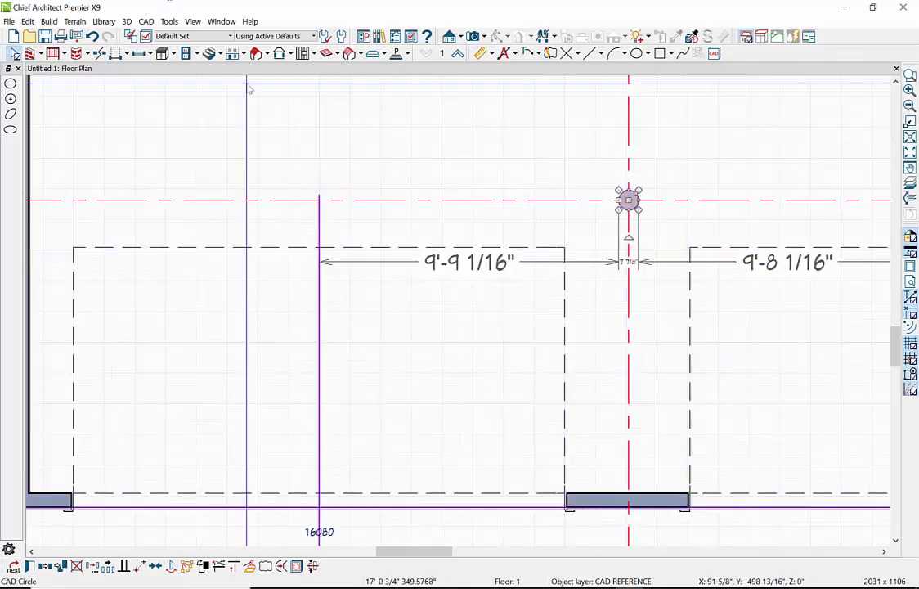
- Draw a cylinder primitive with a radius of about 26" above the purple reference line of the 16' garage door
left_click(49, 21)
mouse_move(72, 244)
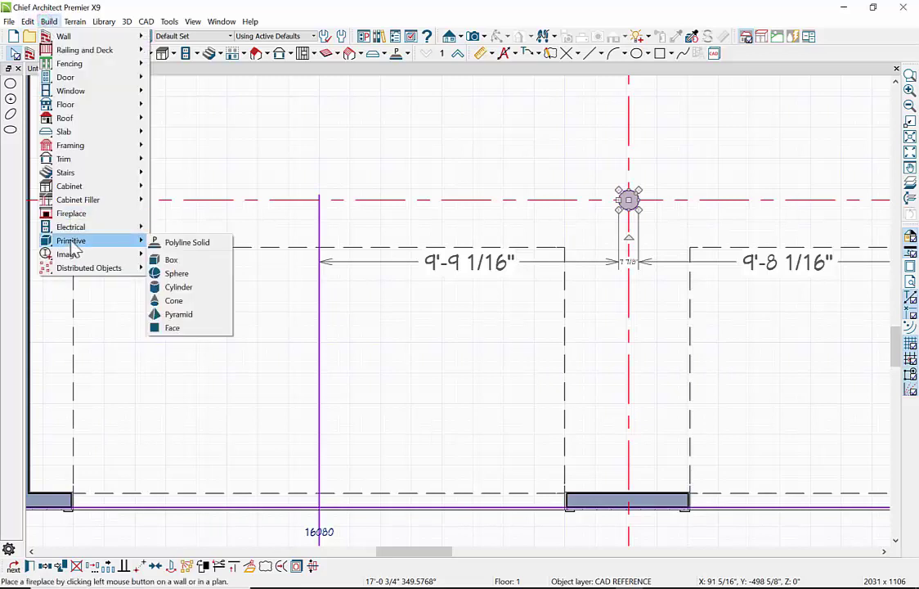
left_click(173, 287)
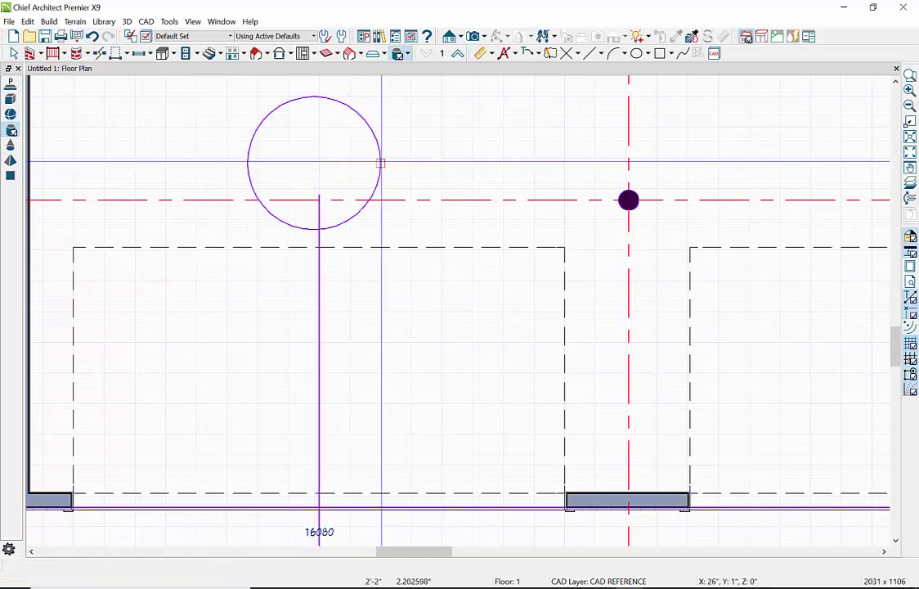
left_click(380, 162)
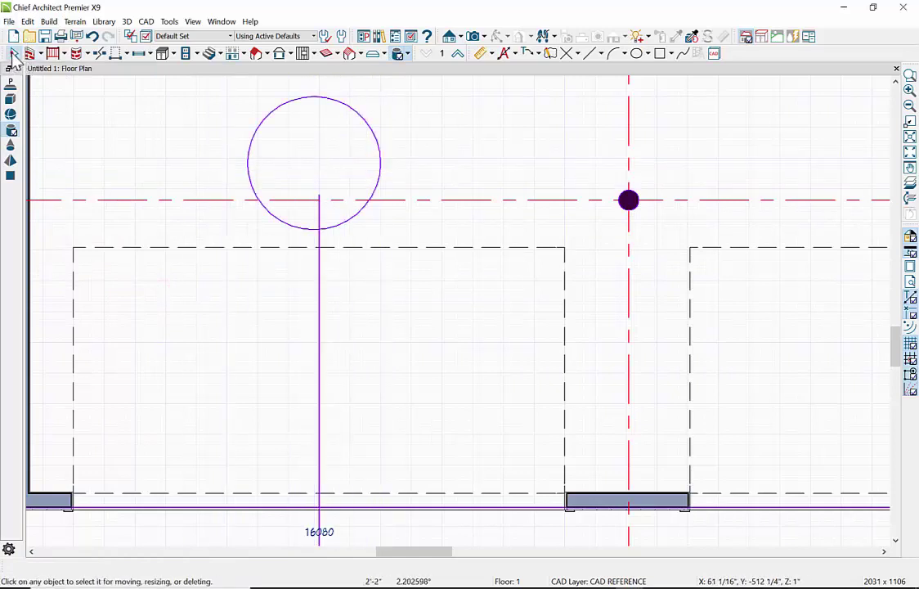
- Set the cylinder's radius to 2" and its height to 96"
left_click(14, 54)
left_click(254, 128)
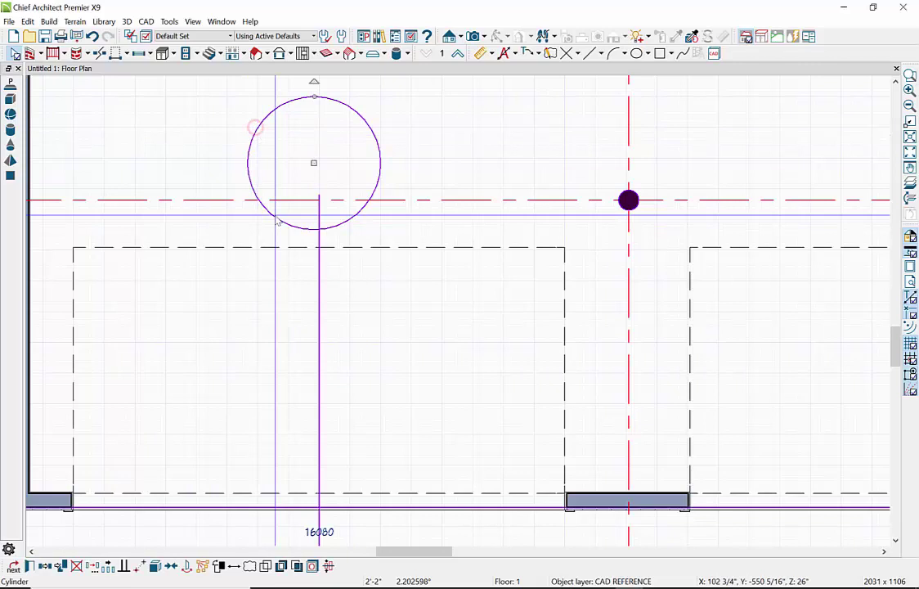
left_click(31, 566)
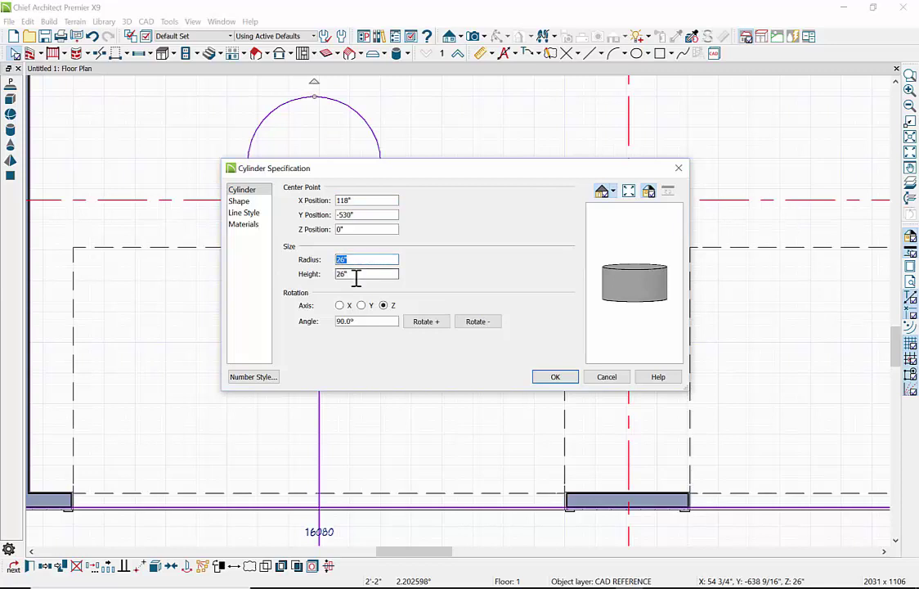
key("Tab")
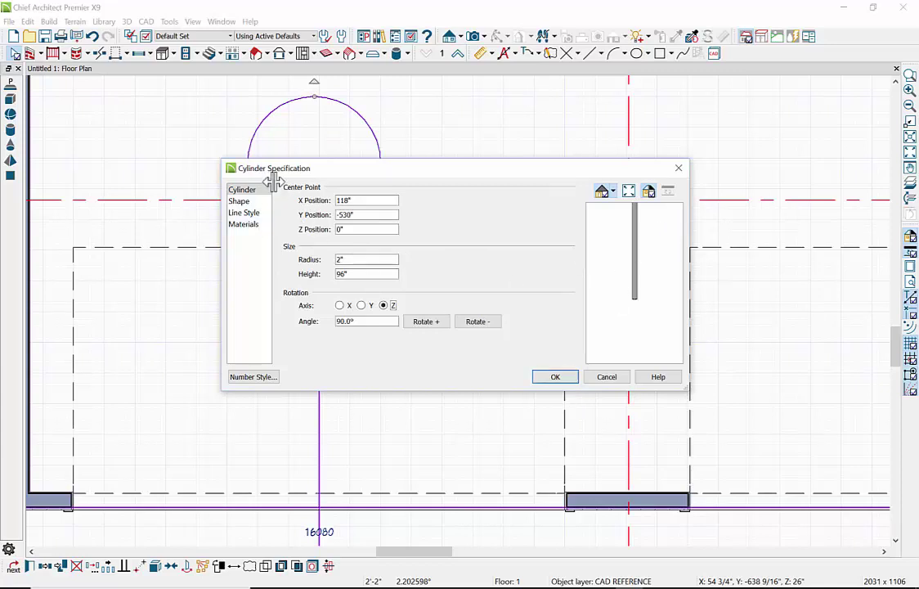
left_click(555, 377)
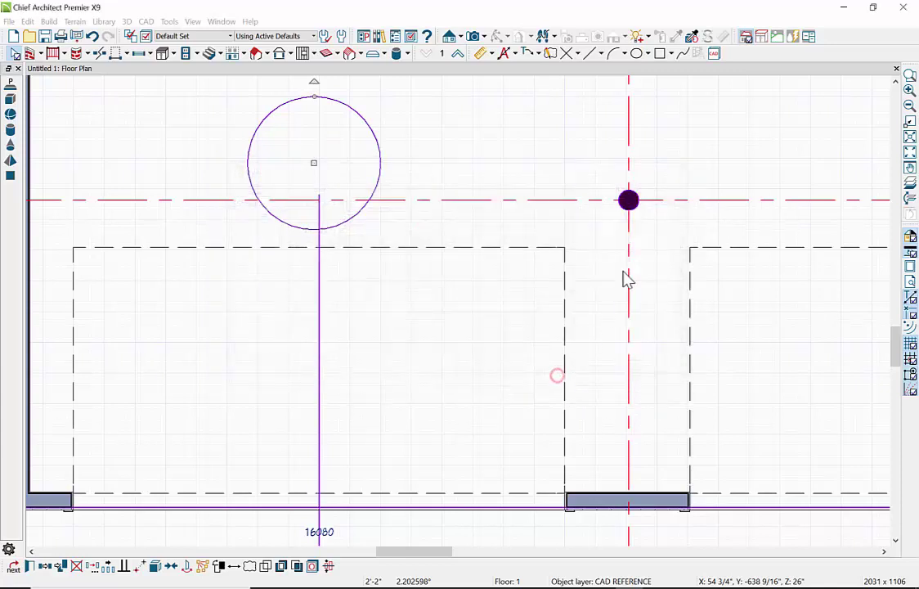
- Check the resized cylinder's radius and height in its specification
scroll(307, 180, "up", 1)
scroll(304, 173, "up", 1)
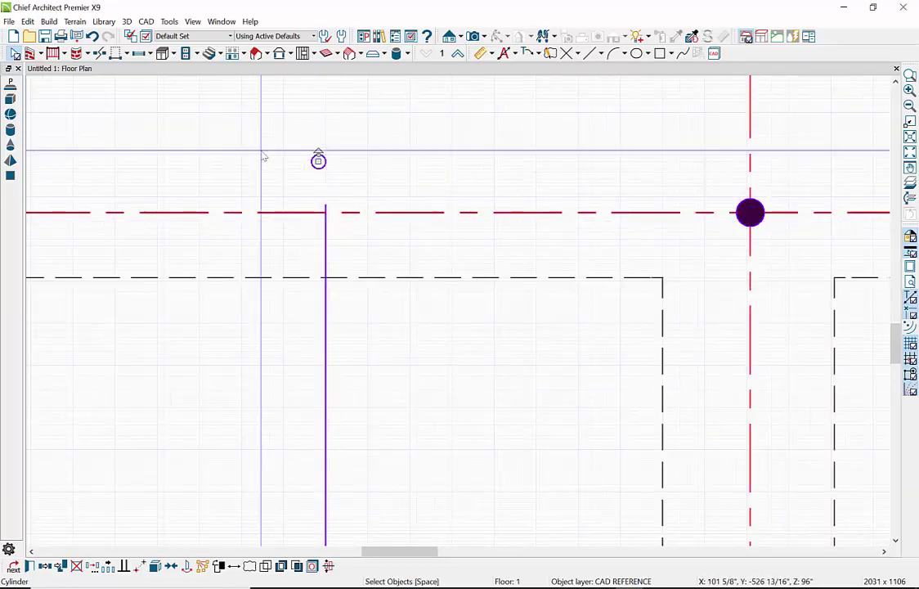
left_click(318, 161)
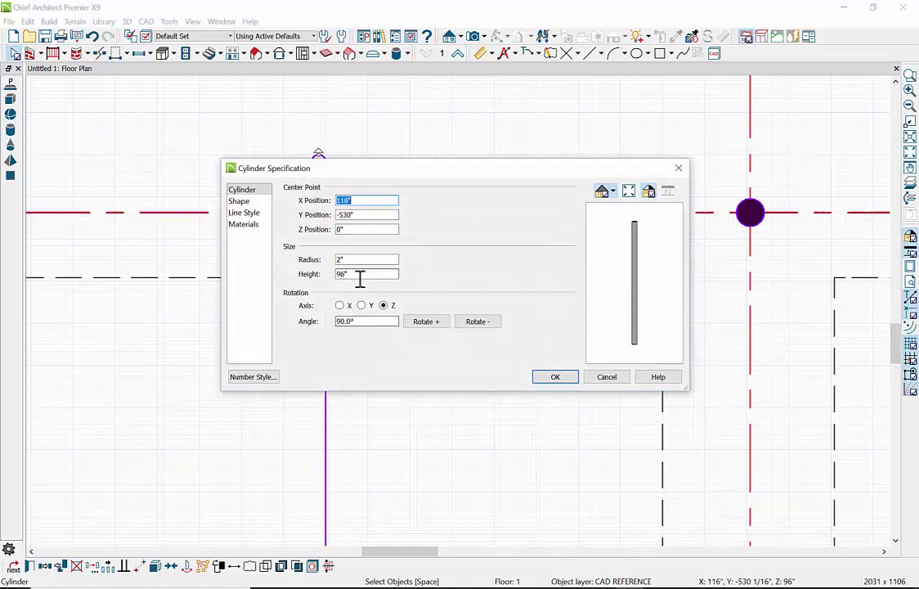
left_click(553, 378)
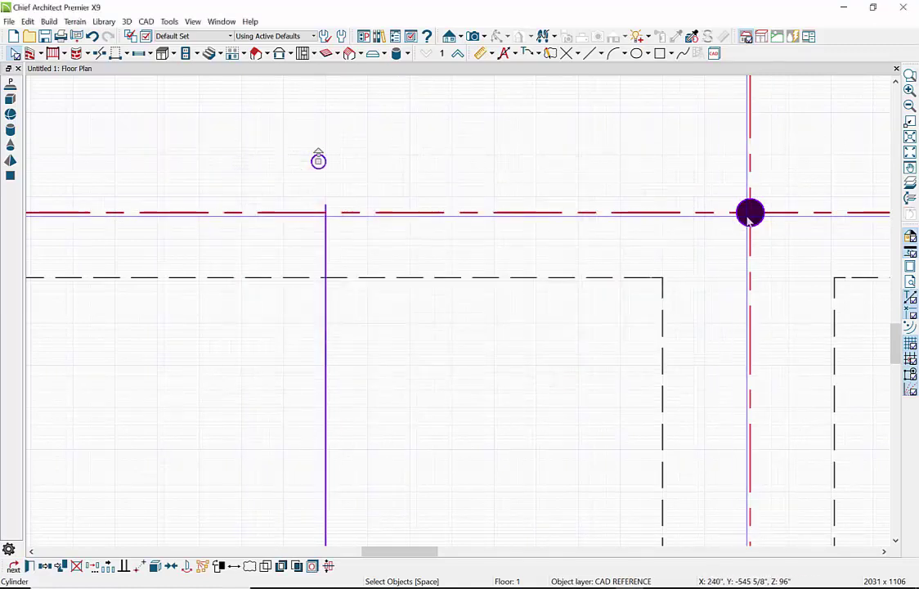
left_click(748, 215)
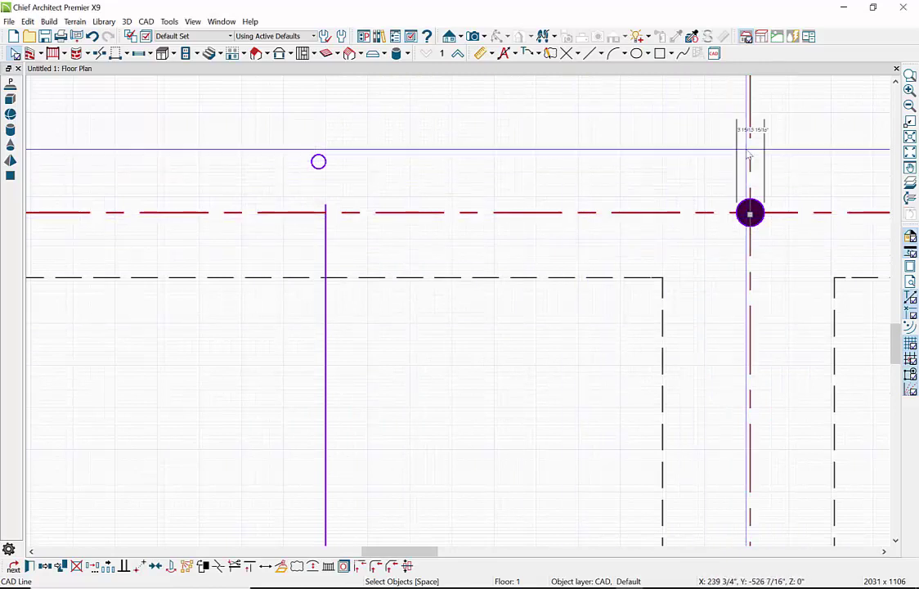
left_click(29, 566)
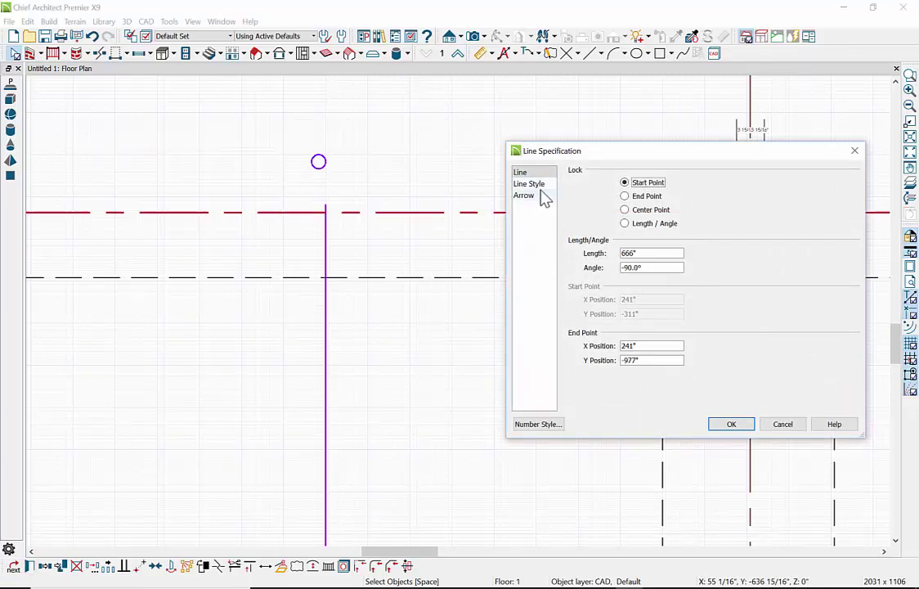
left_click(734, 425)
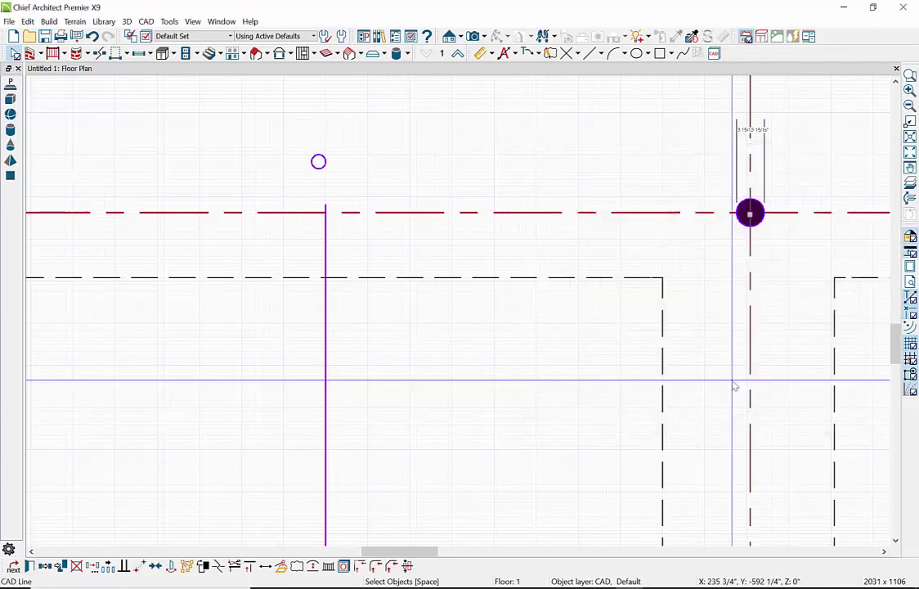
key("Escape")
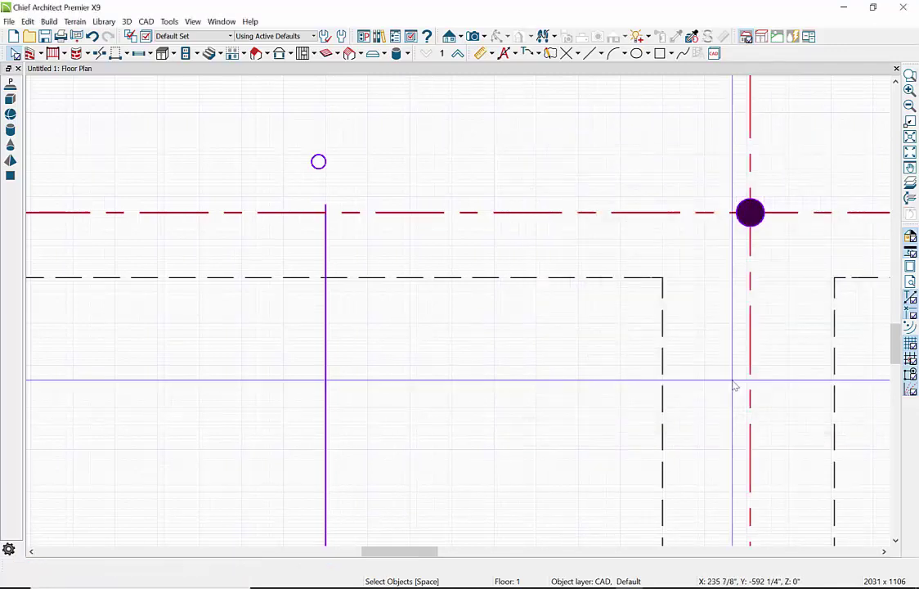
- Set the diameter of the filled circle at the centerline intersection to 2"
left_click(762, 220)
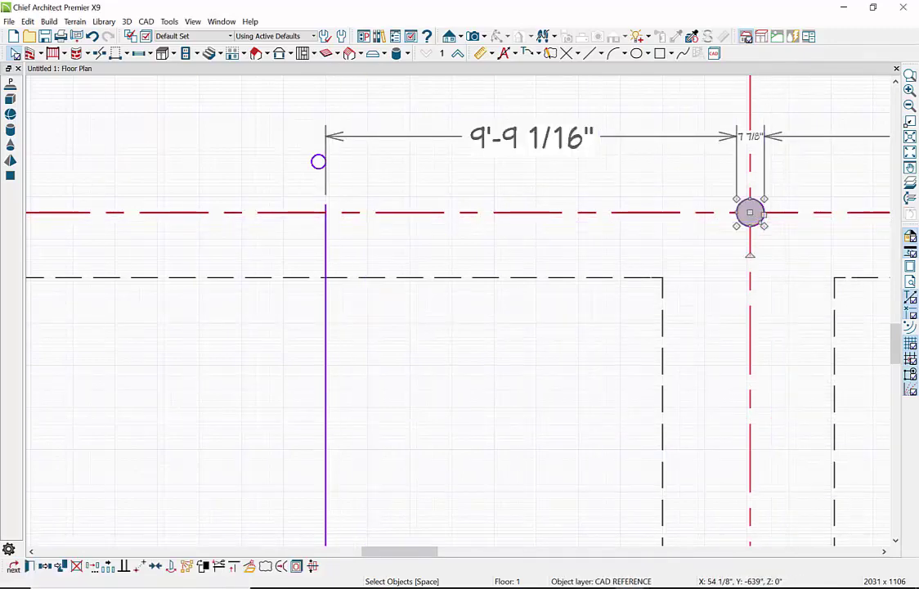
left_click(14, 566)
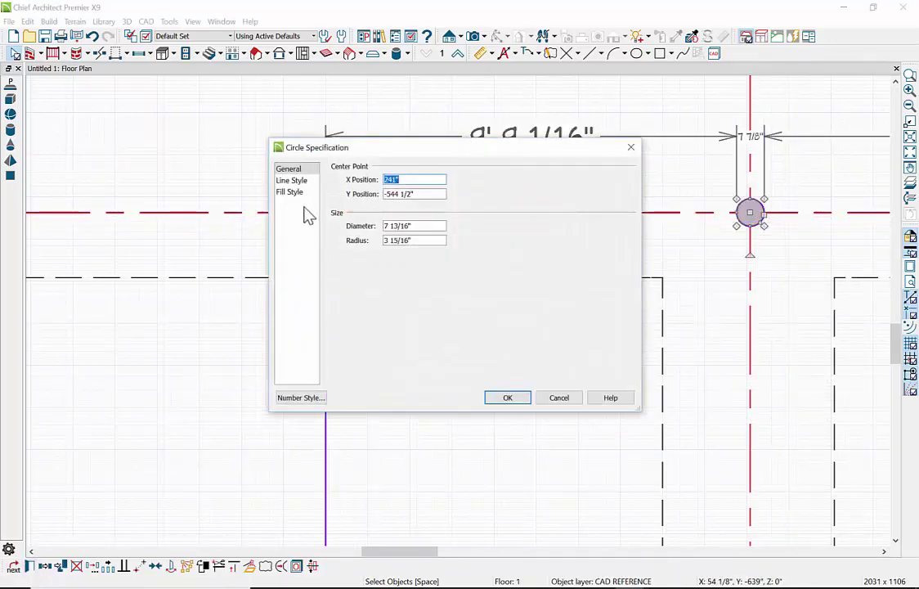
left_click(415, 225)
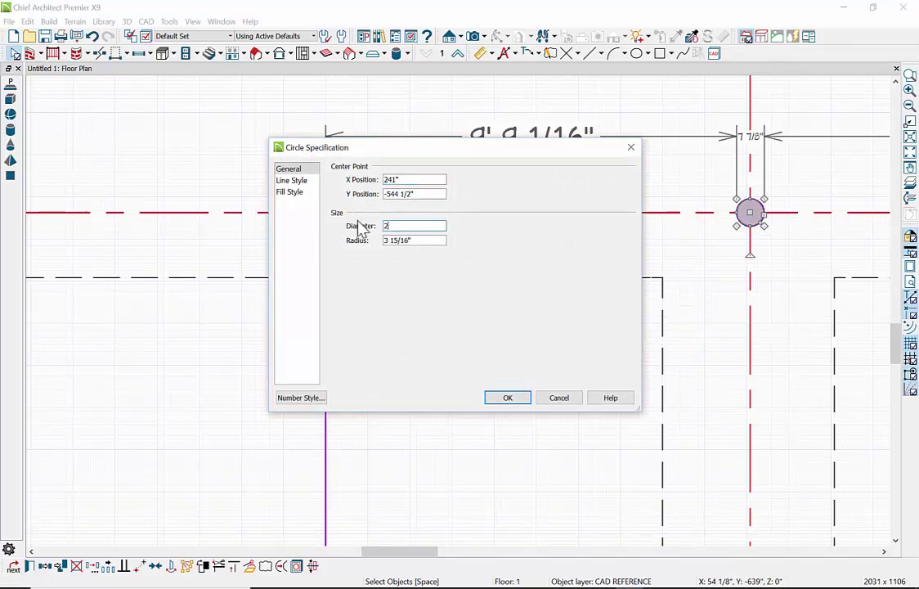
left_click(508, 398)
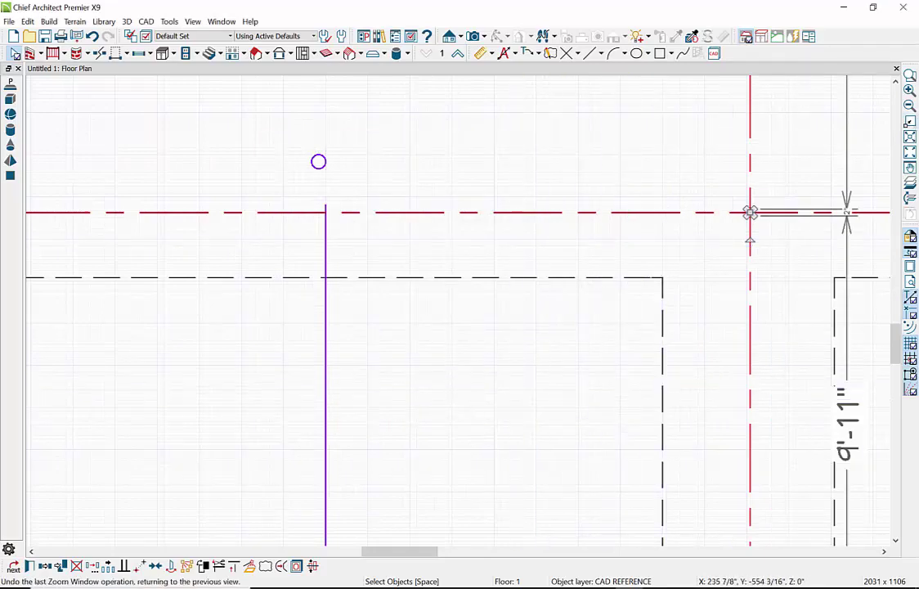
- Move the filled circle about 3/8" horizontally so its center sits on the intersection of the two red centerlines
left_click_drag(844, 212, 757, 230)
scroll(757, 230, "up", 2)
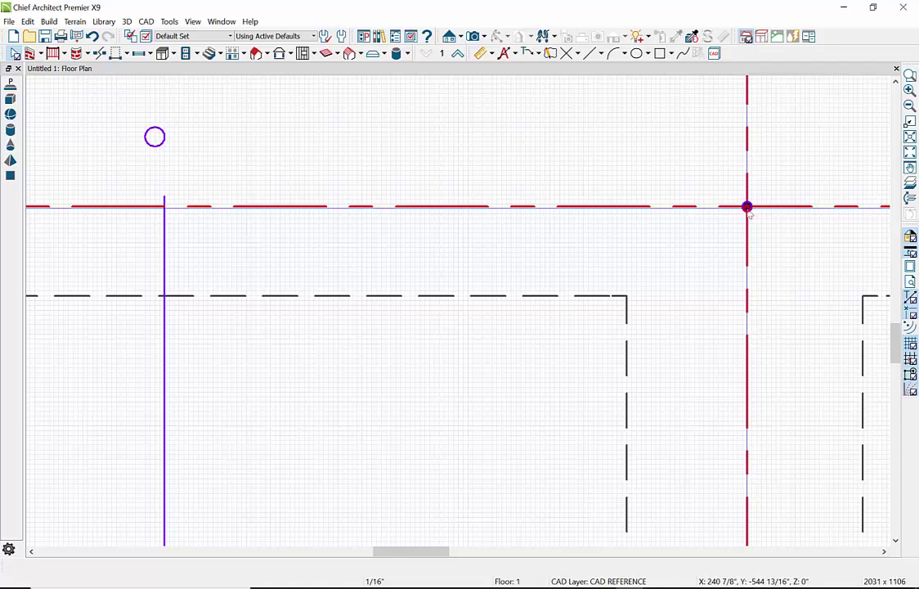
double_click(746, 207)
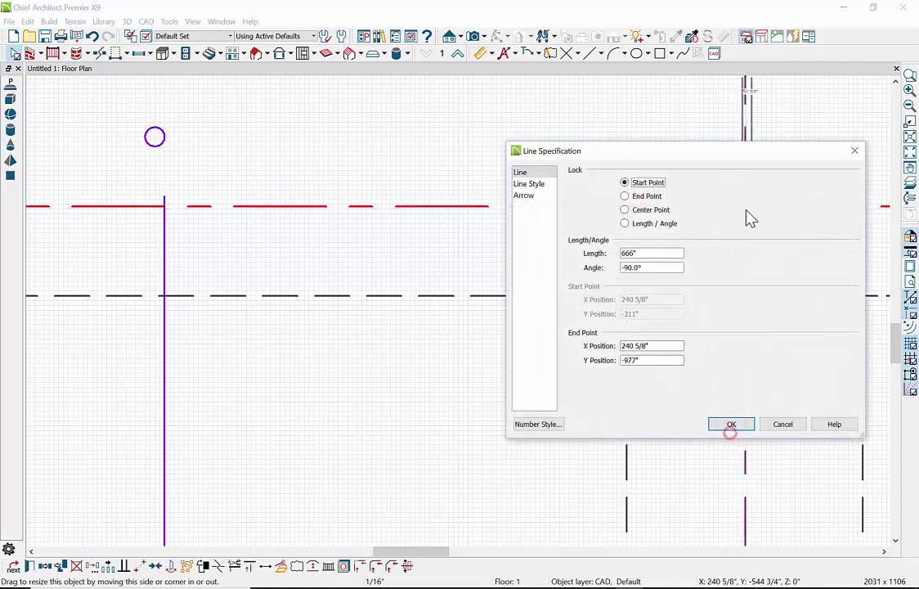
left_click(721, 427)
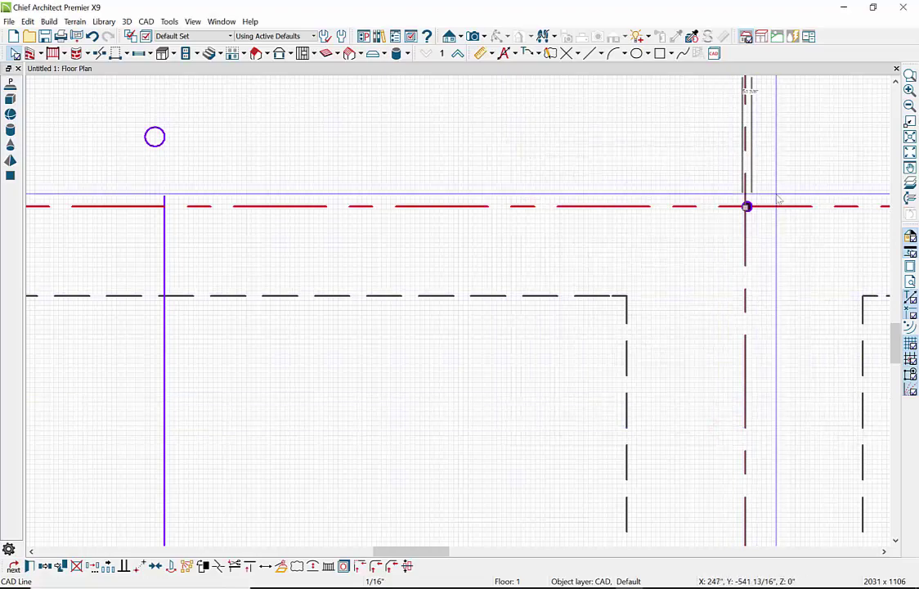
scroll(734, 155, "up", 2)
scroll(752, 229, "up", 2)
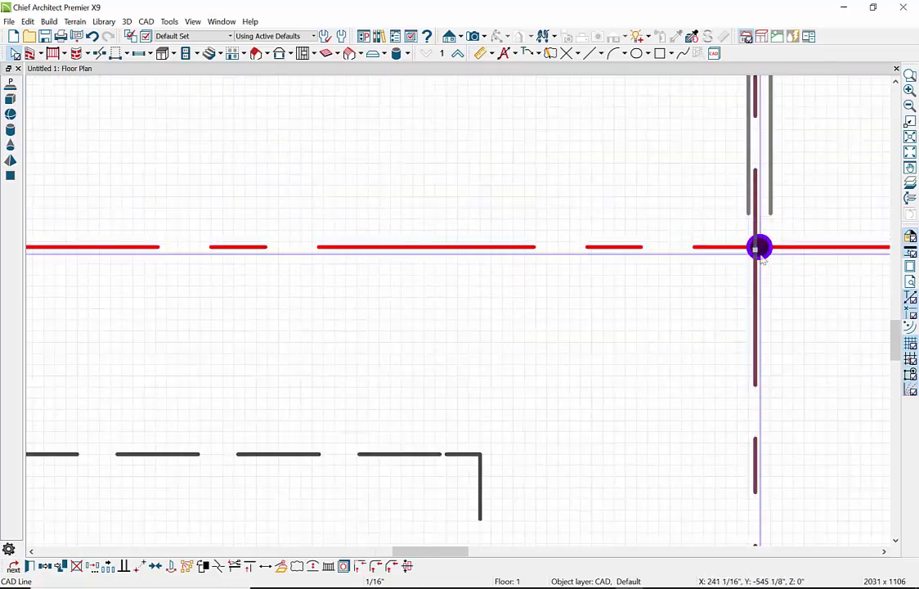
left_click(765, 255)
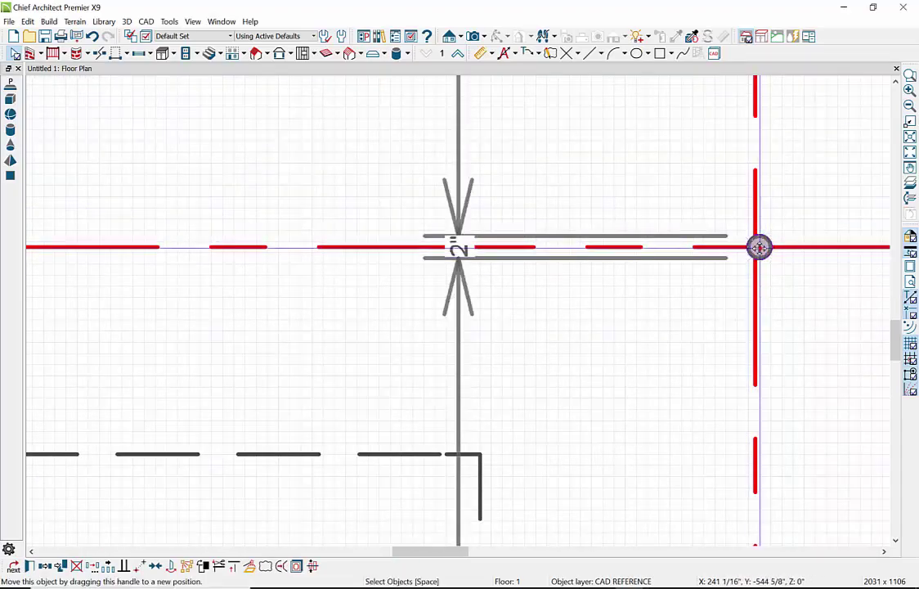
left_click_drag(760, 247, 756, 247)
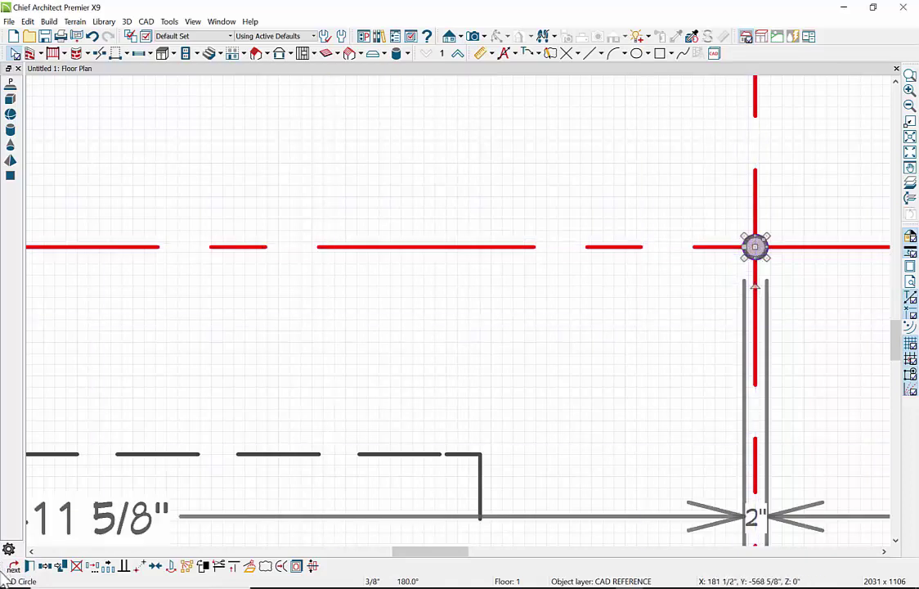
- Set the radius of the filled circle at the centerline intersection to 2"
left_click(29, 566)
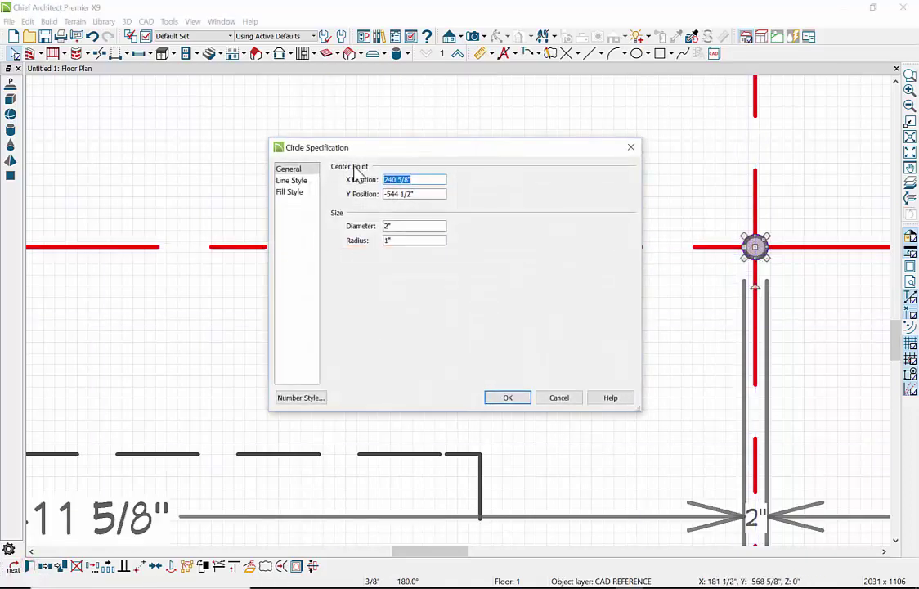
double_click(399, 240)
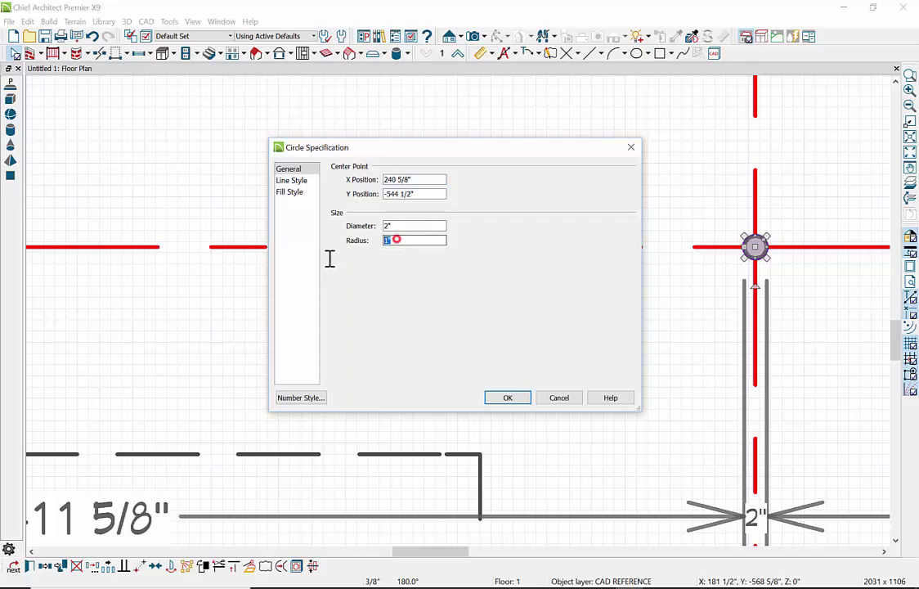
type("2")
key("Tab")
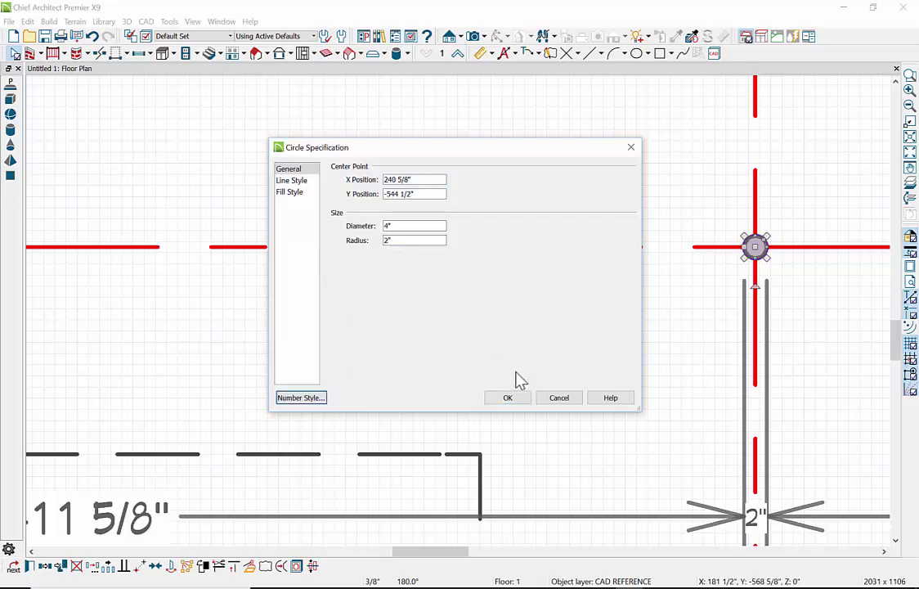
left_click(511, 399)
scroll(513, 401, "down", 5)
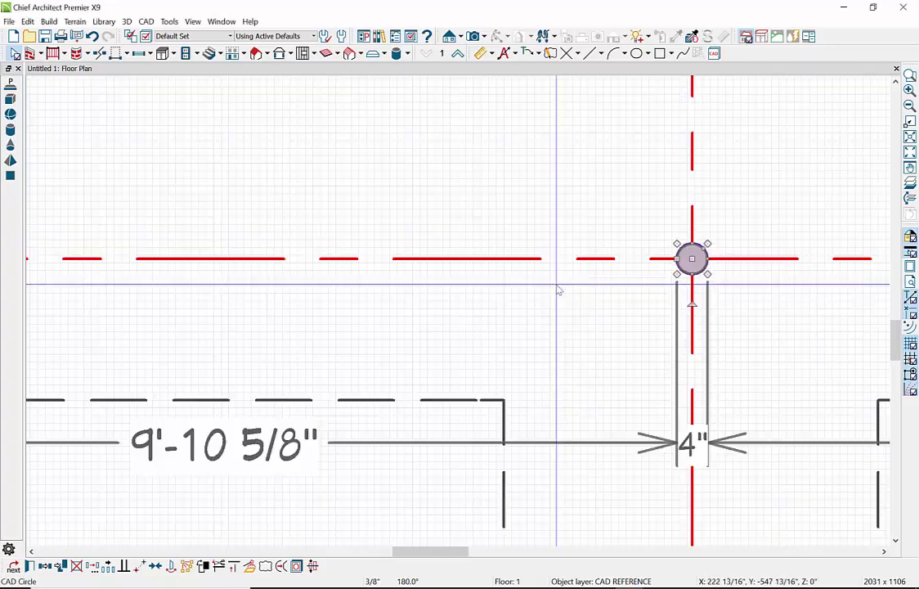
scroll(563, 288, "down", 1)
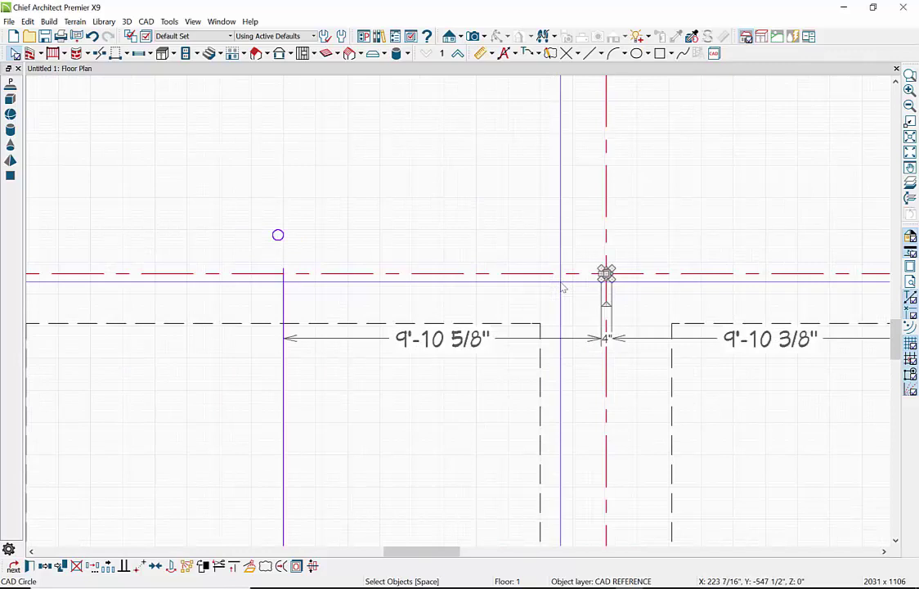
left_click(665, 249)
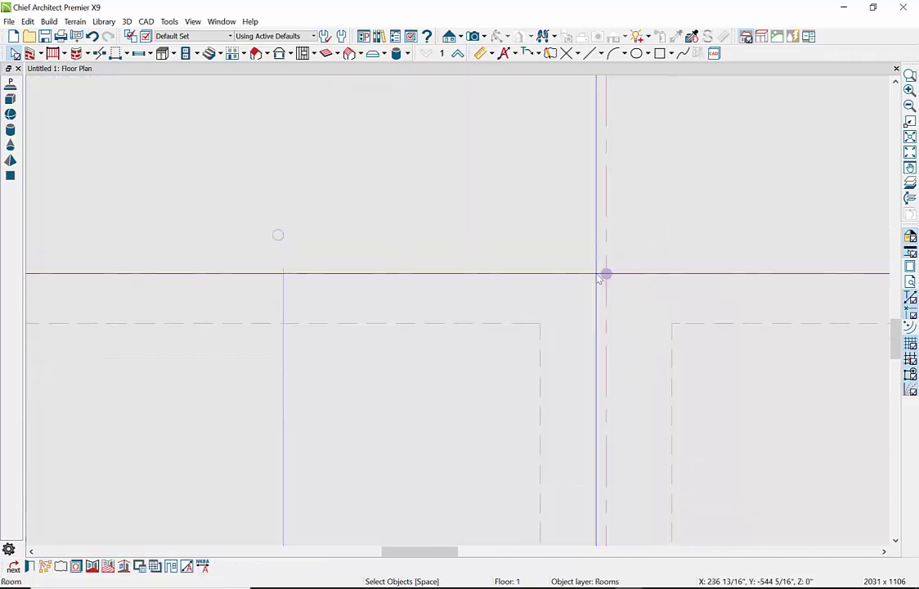
- Inspect the cylinder inside the garage in a perspective floor overview, and return to the floor plan
left_click(278, 235)
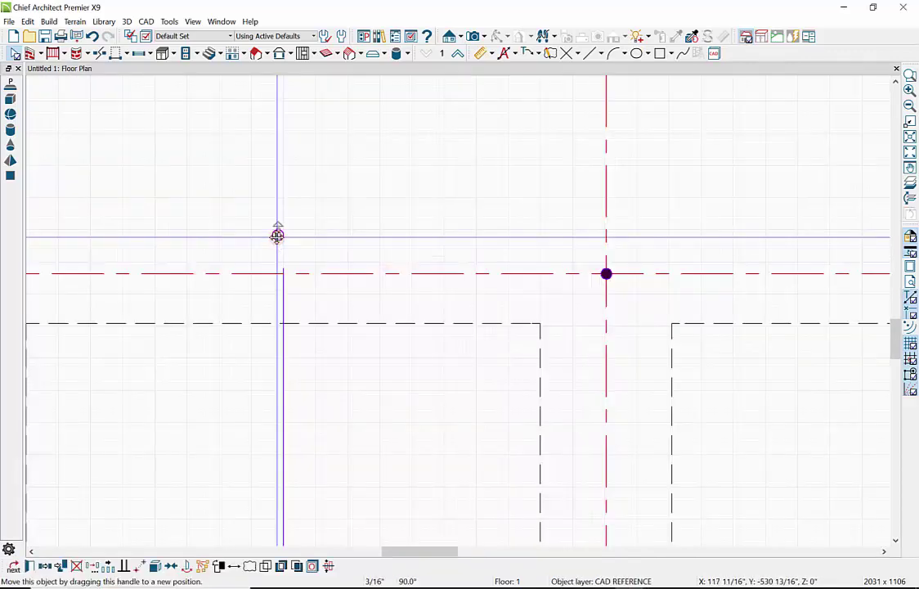
left_click(127, 21)
mouse_move(146, 21)
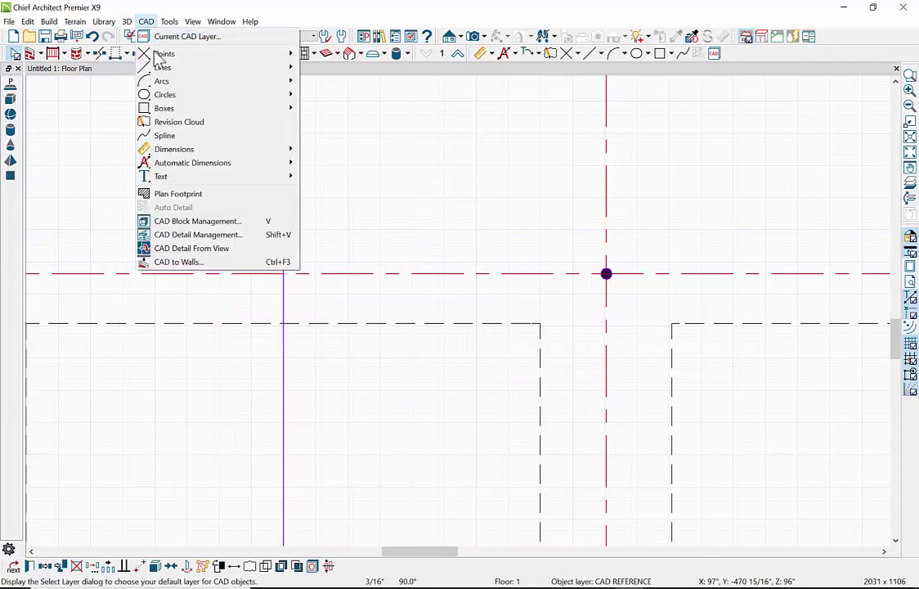
mouse_move(144, 52)
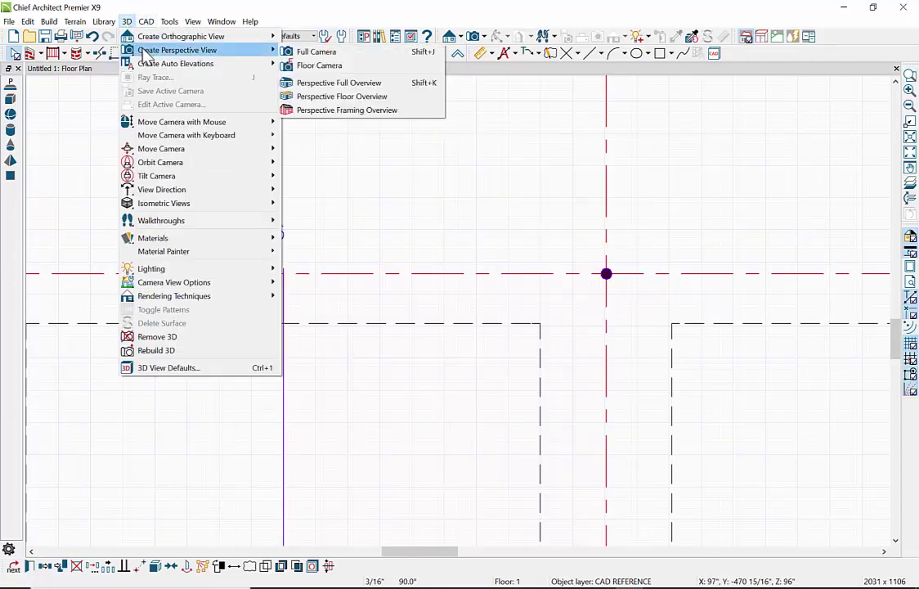
left_click(340, 96)
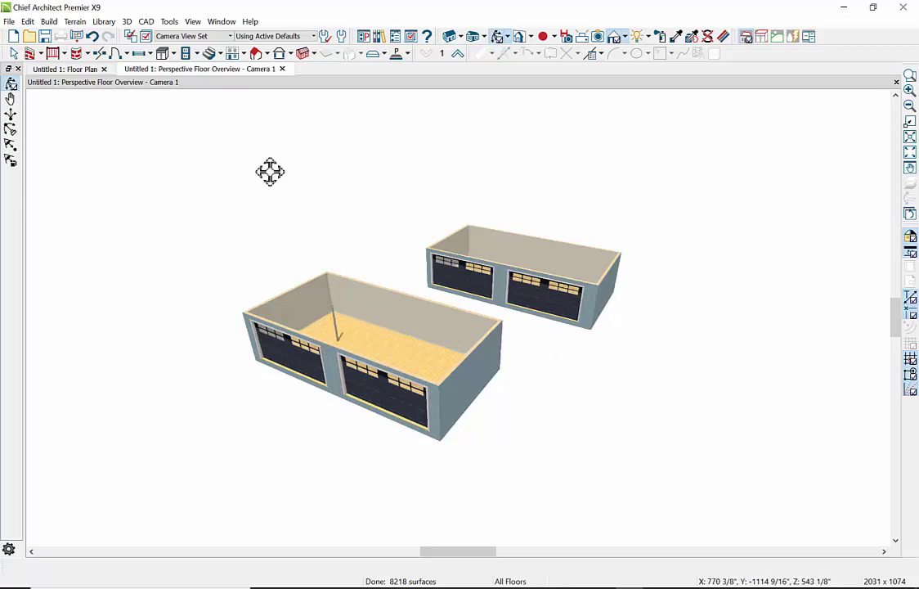
left_click(80, 69)
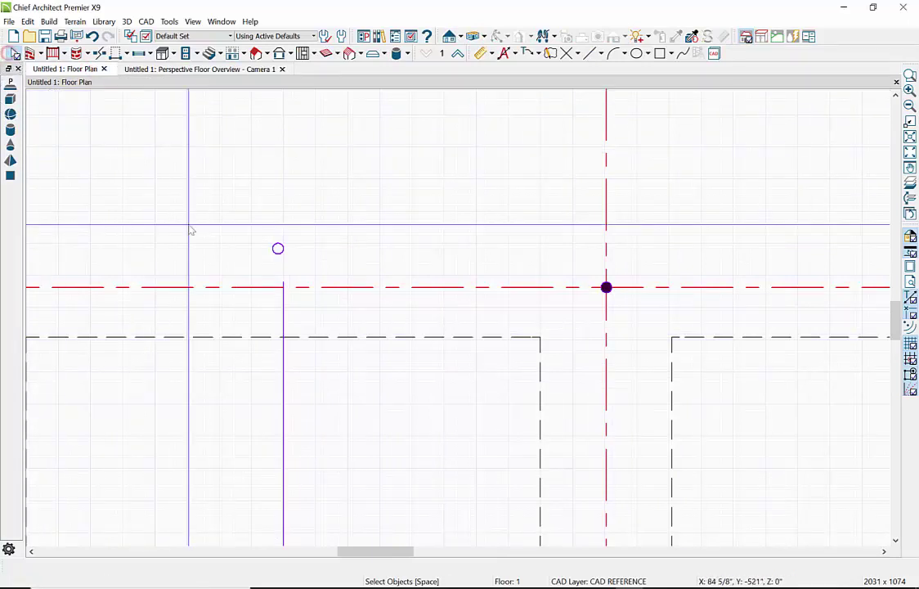
- Move the unfilled cylinder circle point to point from its center onto the filled circle at the centerline intersection
left_click(279, 249)
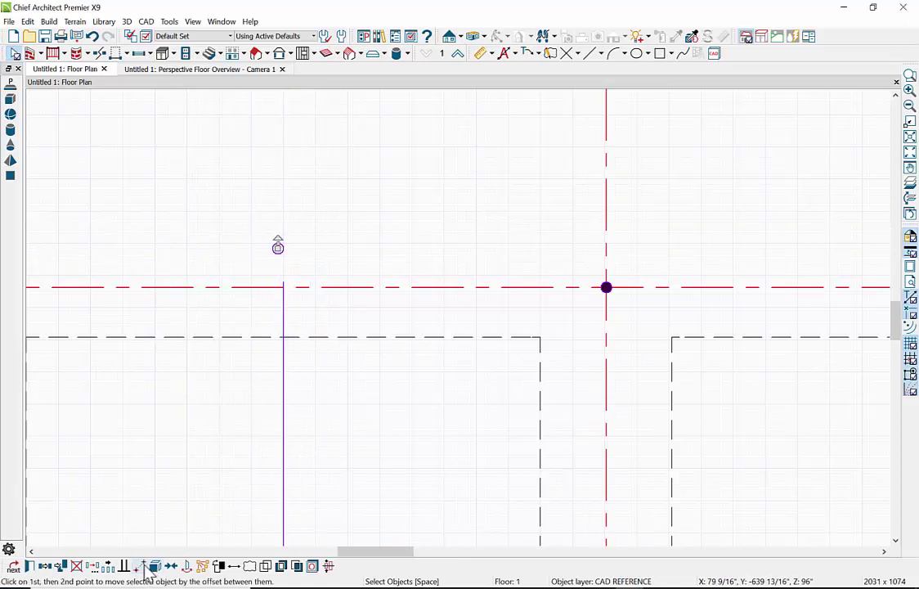
left_click(146, 567)
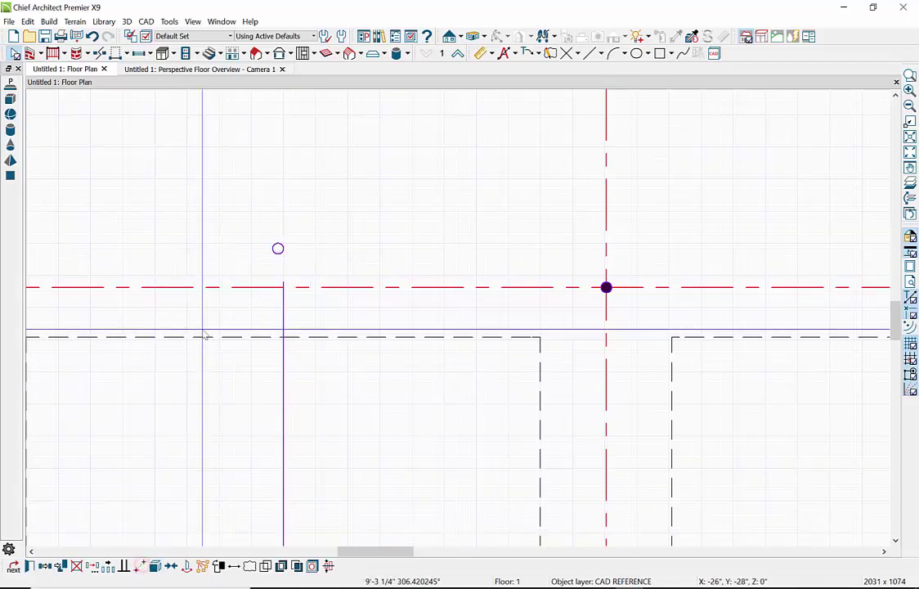
left_click(278, 249)
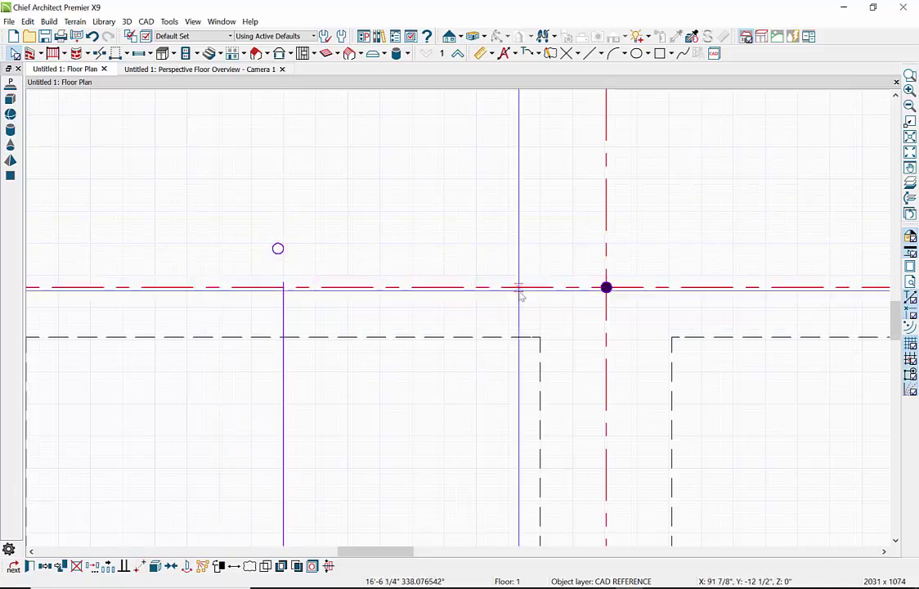
left_click(606, 287)
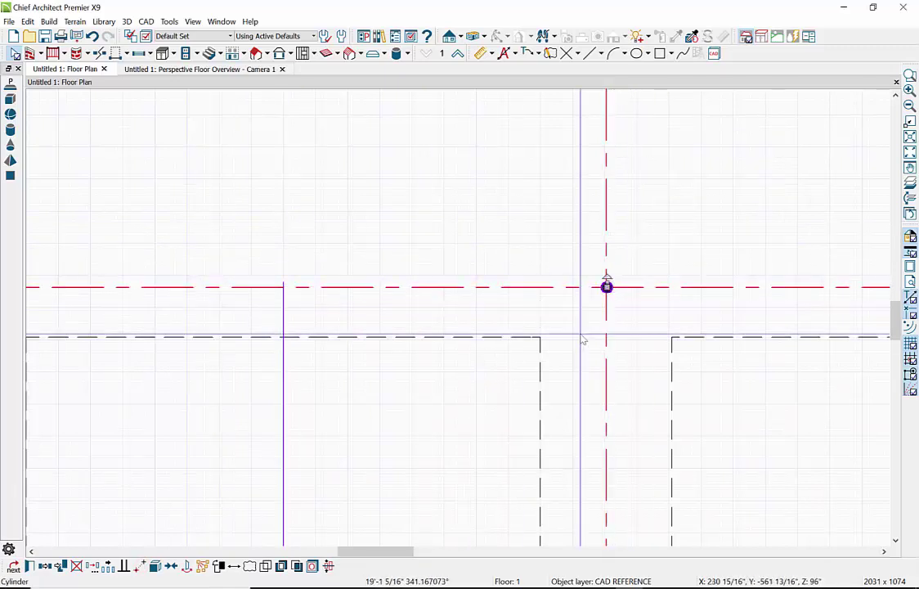
- Shift the cylinder 7" horizontally off the filled circle and check the filled circle's center against the centerline intersection
left_click(550, 346)
scroll(605, 322, "up", 4)
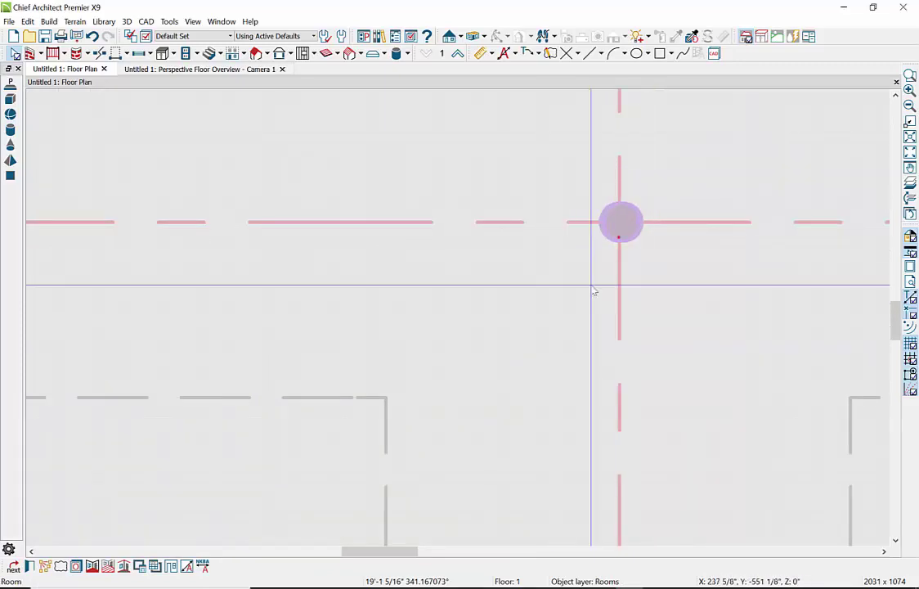
left_click(626, 227)
scroll(628, 230, "up", 2)
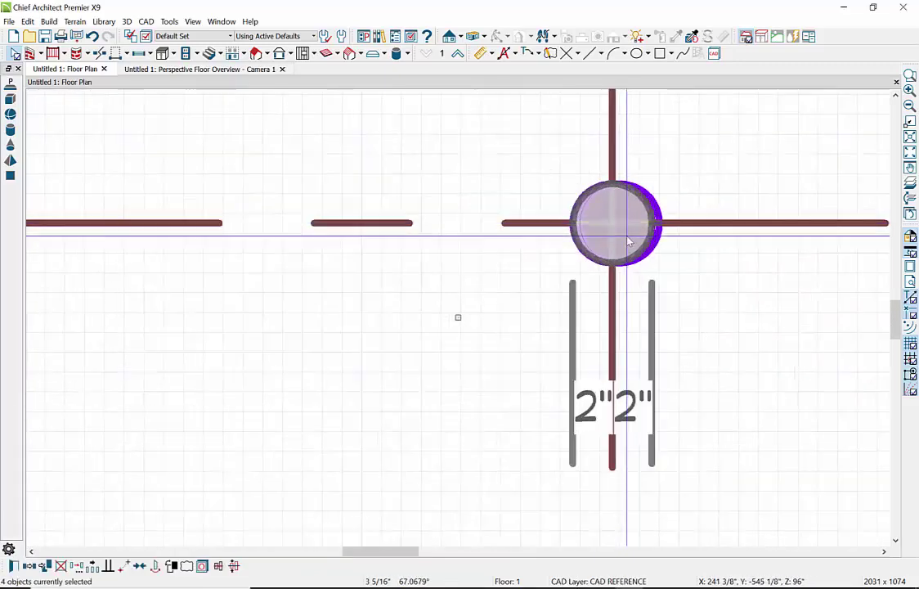
left_click(653, 236)
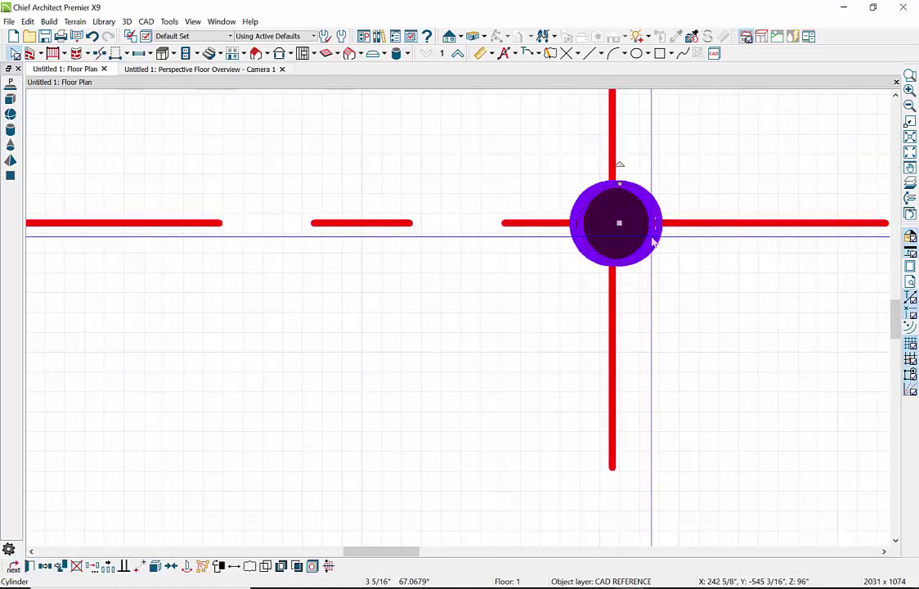
left_click_drag(619, 222, 481, 223)
left_click_drag(652, 224, 612, 223)
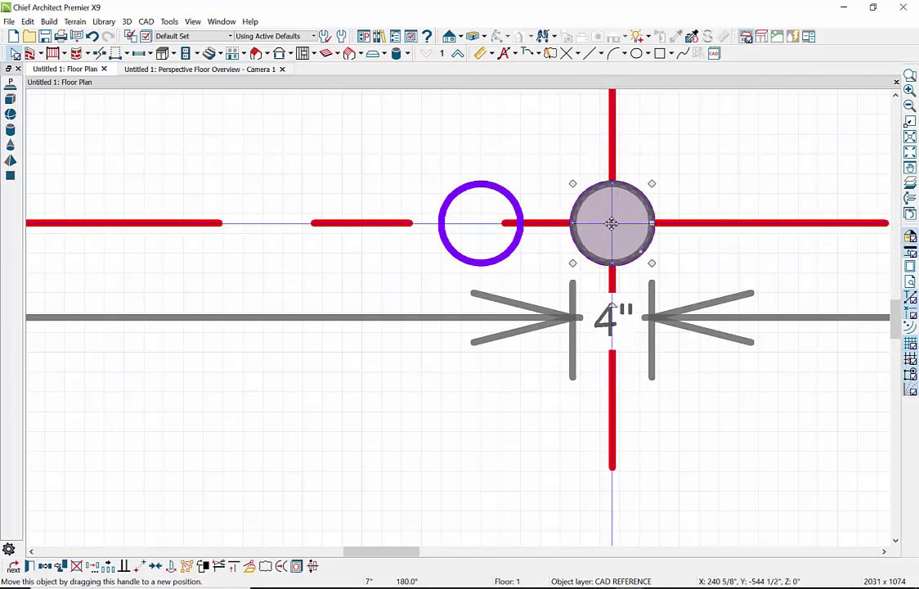
- Move the cylinder point to point from its center to the filled circle's center at the centerline intersection
left_click(520, 225)
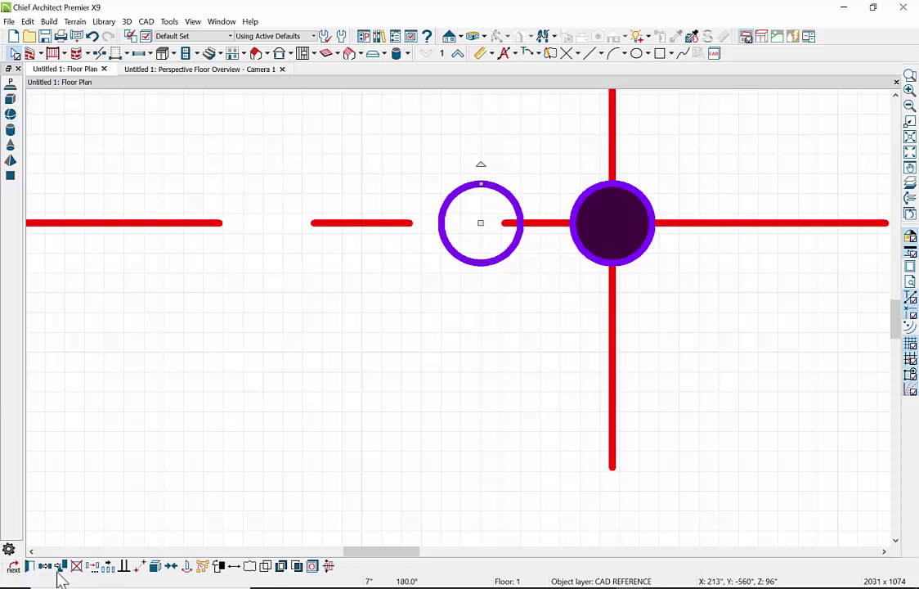
left_click(140, 566)
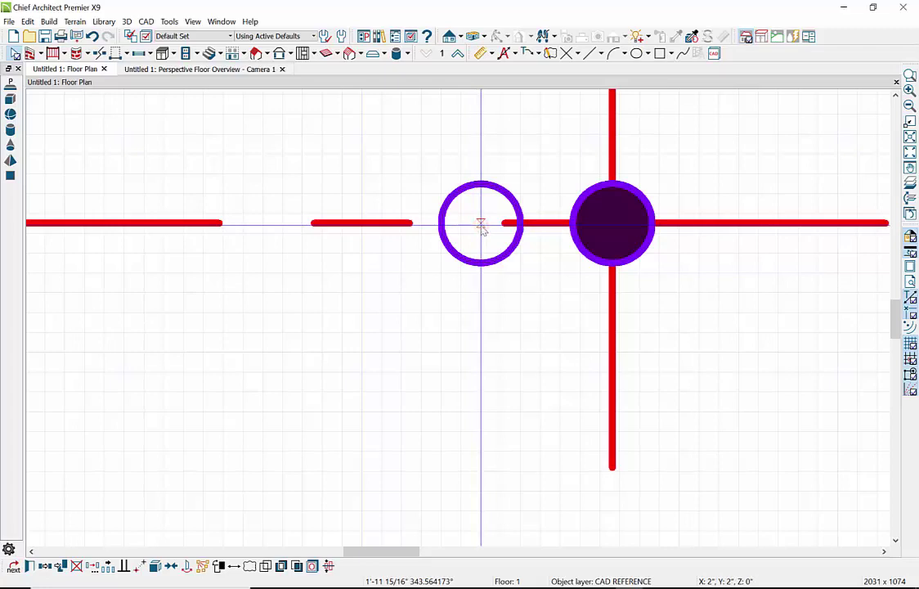
left_click(612, 231)
scroll(561, 272, "down", 2)
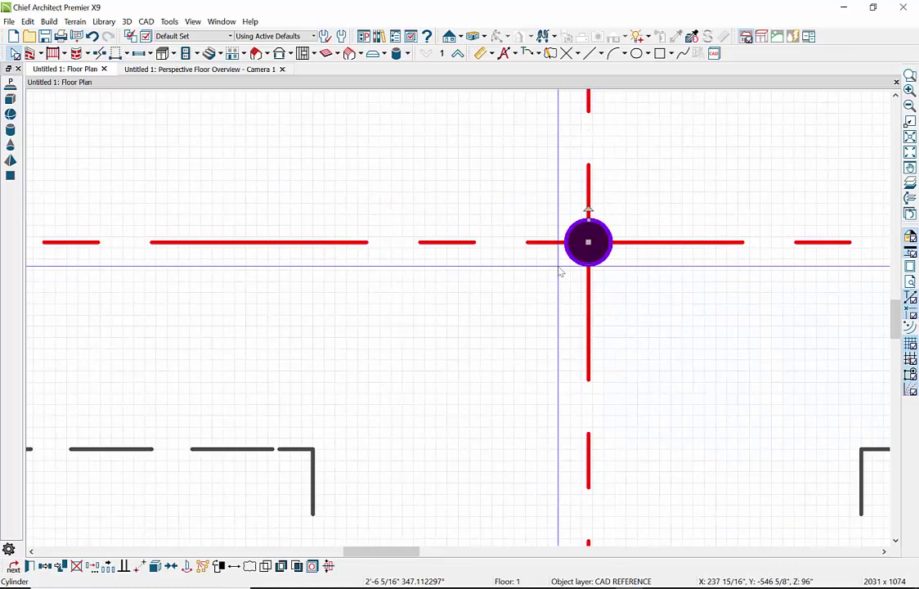
scroll(561, 272, "down", 3)
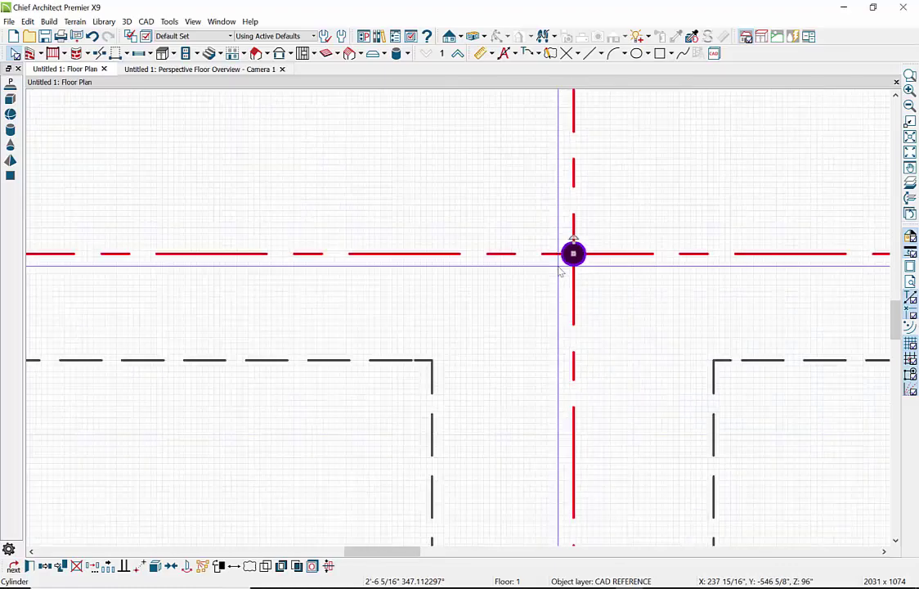
- Check the repositioned column in the perspective floor overview, and return to the floor plan to view the garage front
left_click(218, 71)
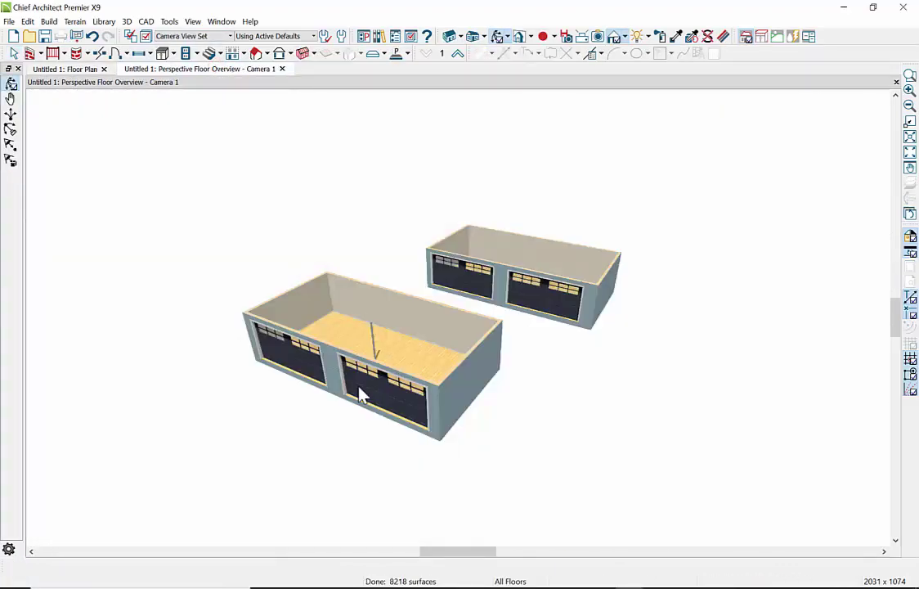
left_click(92, 70)
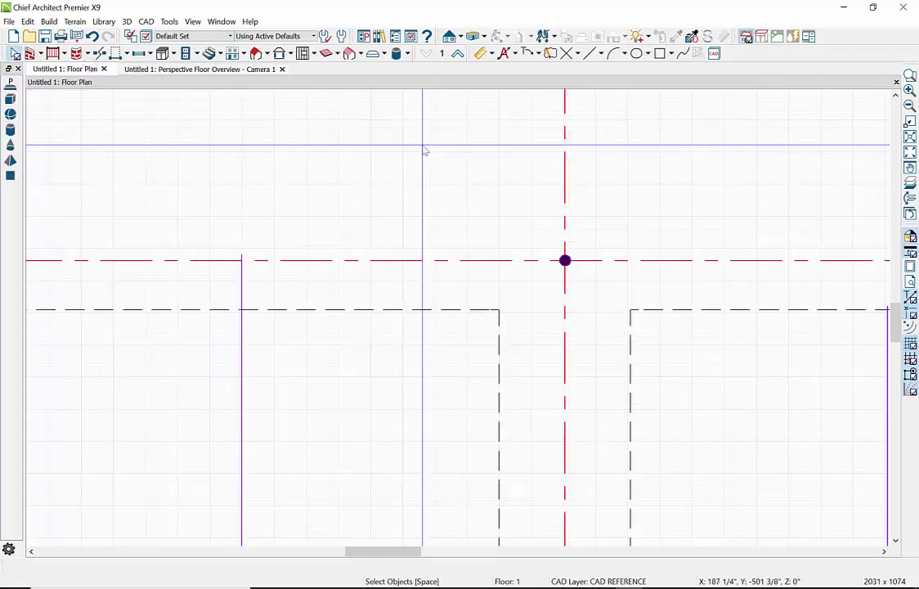
scroll(428, 148, "down", 2)
scroll(429, 148, "down", 2)
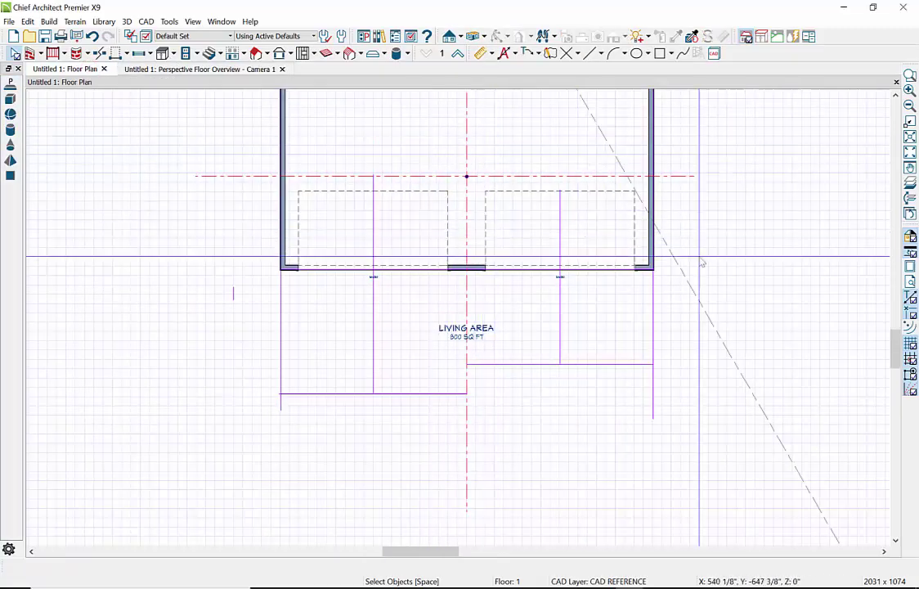